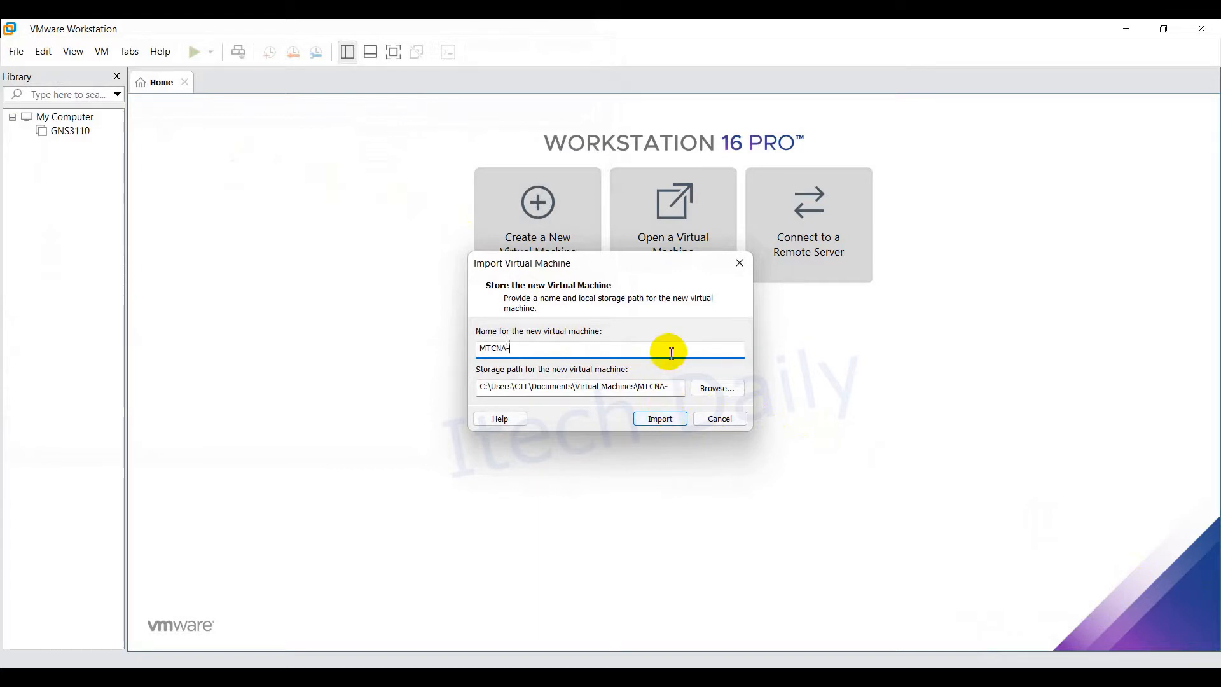
Step: Name the imported virtual machine MTCNA-EVE and start the import
{"action": "type", "text": "EVE"}
{"action": "left_click", "coordinate": [663, 418]}
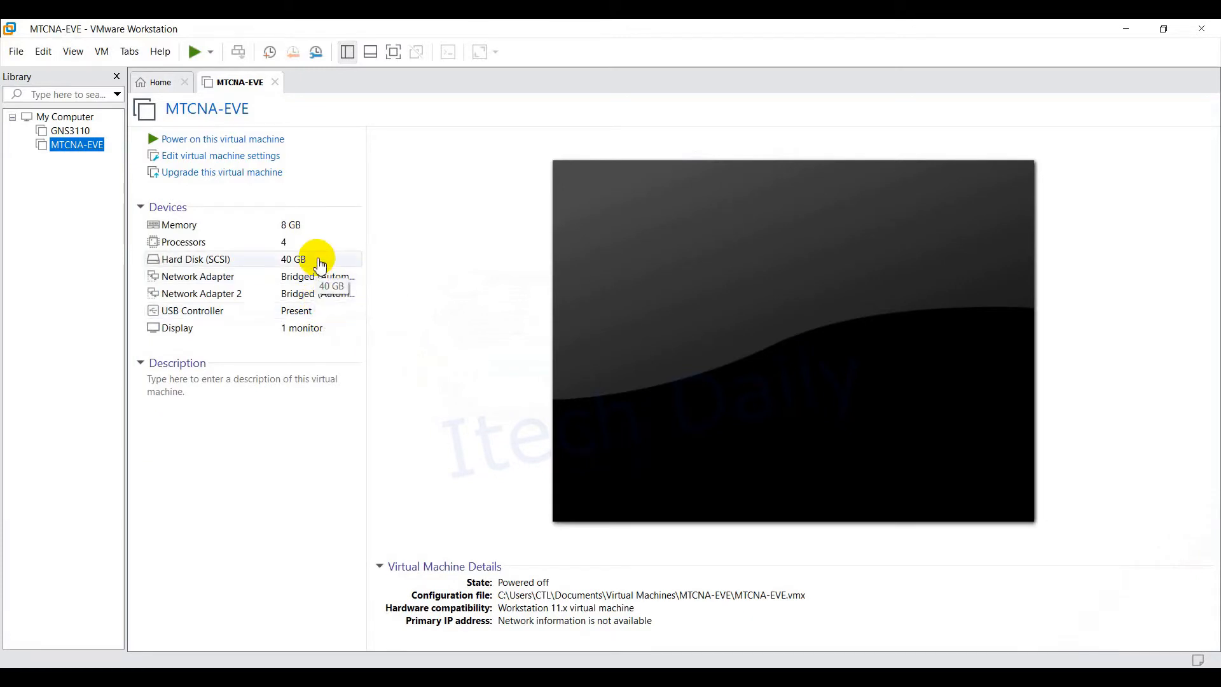
Step: Browse File Explorer to DATA (D:) > IT-Department > PPIC > MTCNA > MTCNA-LAB-Set up
{"action": "left_click", "coordinate": [181, 681]}
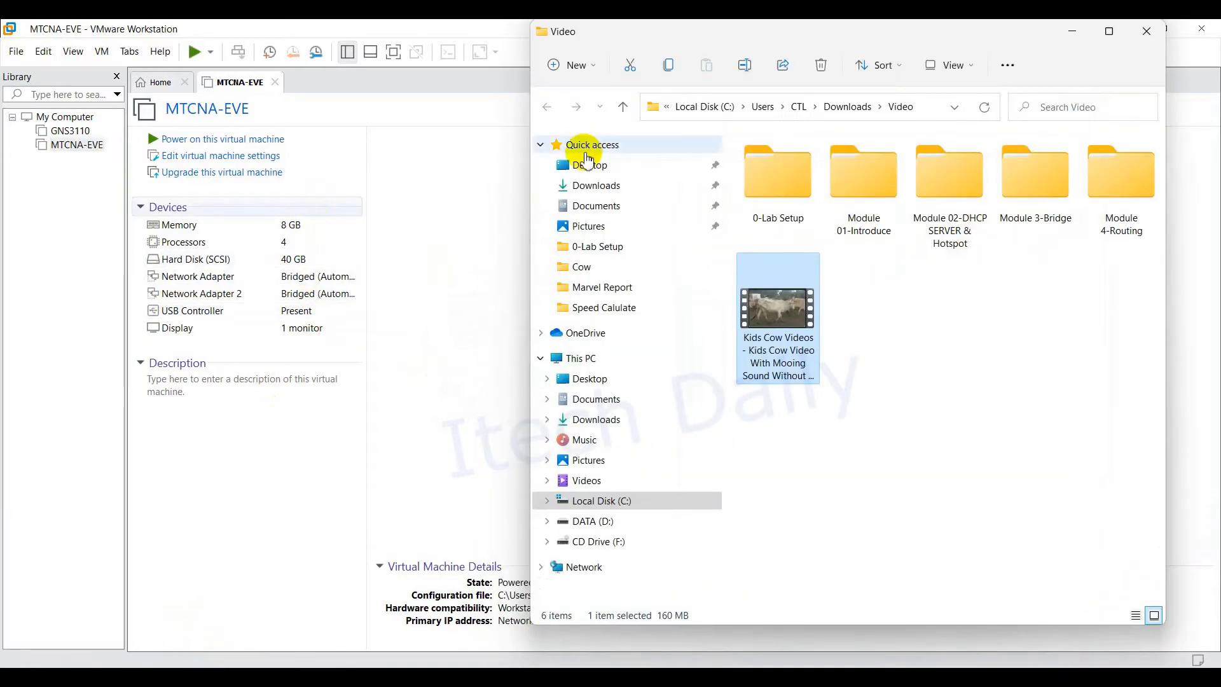
{"action": "left_click", "coordinate": [617, 210]}
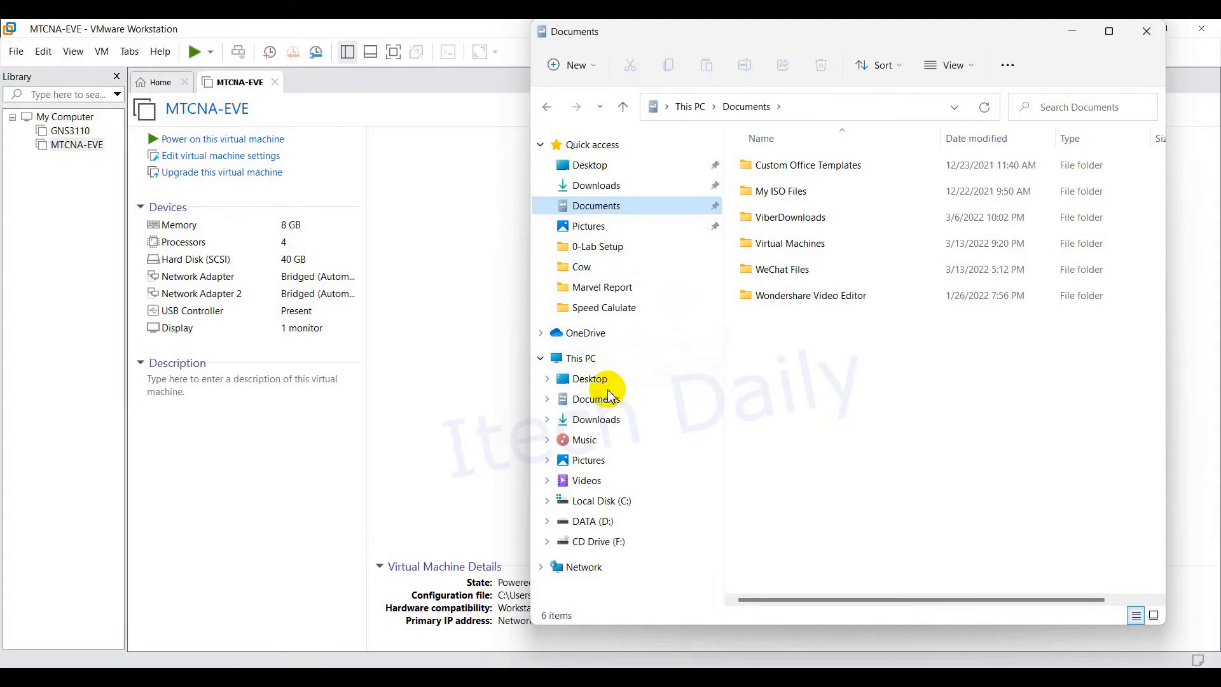
{"action": "left_click", "coordinate": [600, 358]}
{"action": "double_click", "coordinate": [986, 331]}
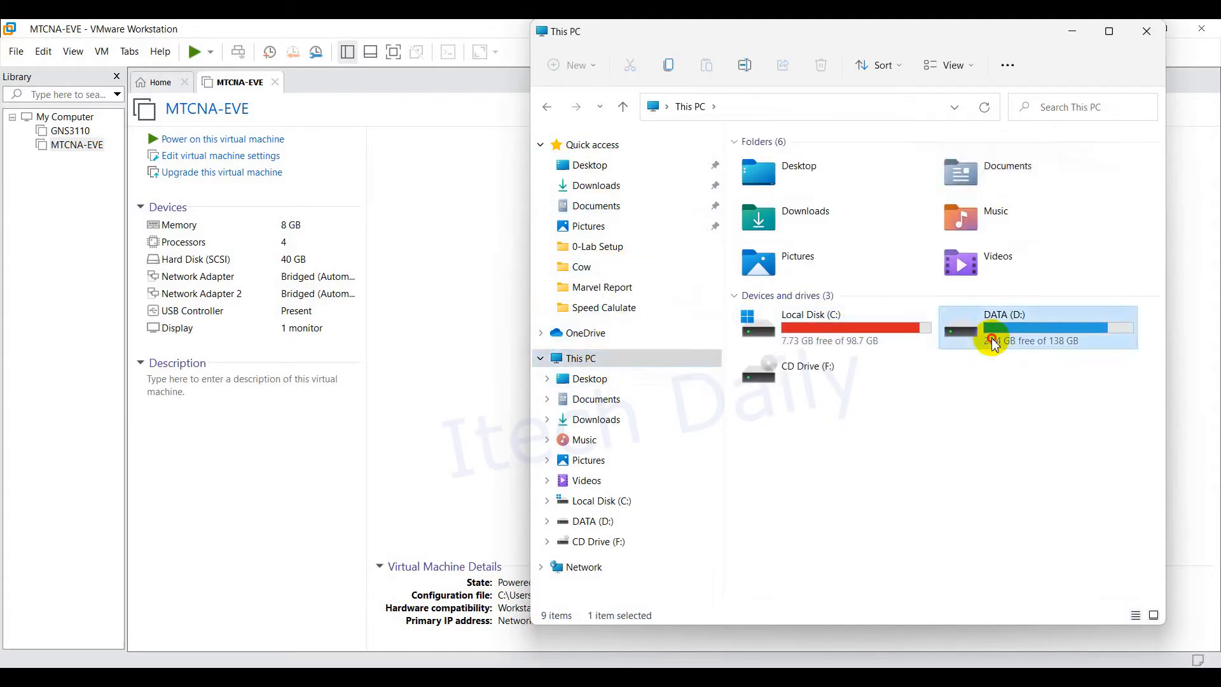
{"action": "double_click", "coordinate": [786, 295]}
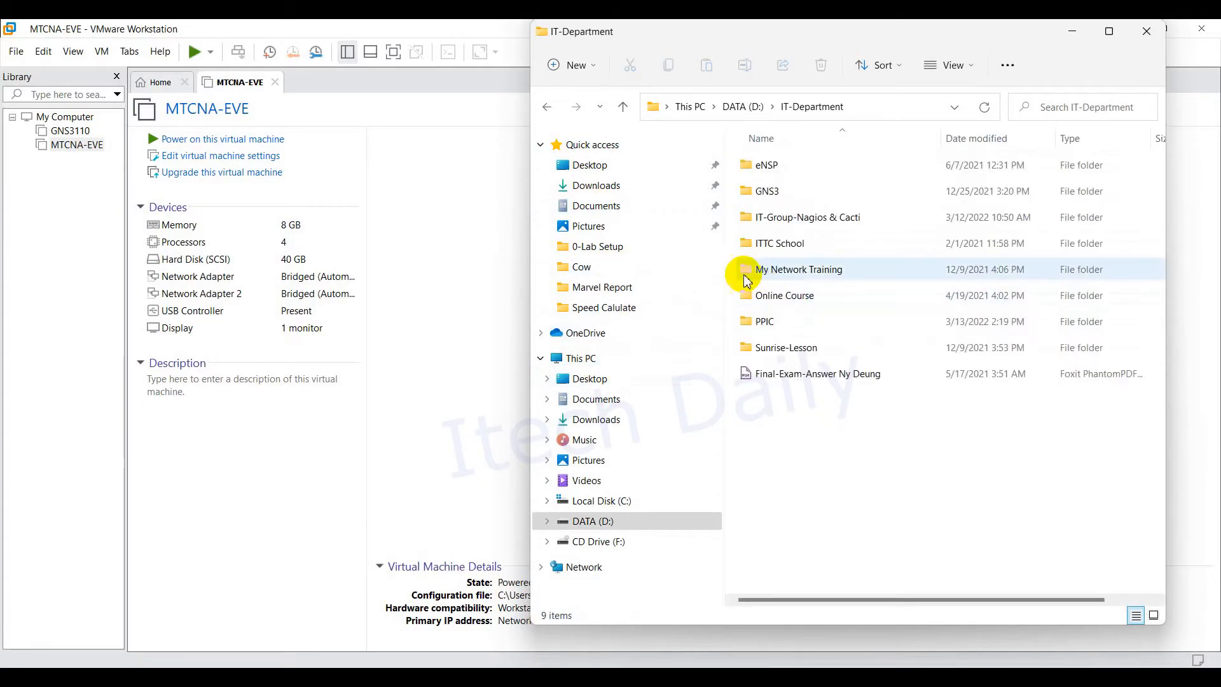
{"action": "double_click", "coordinate": [783, 320]}
{"action": "double_click", "coordinate": [784, 164]}
{"action": "double_click", "coordinate": [820, 192]}
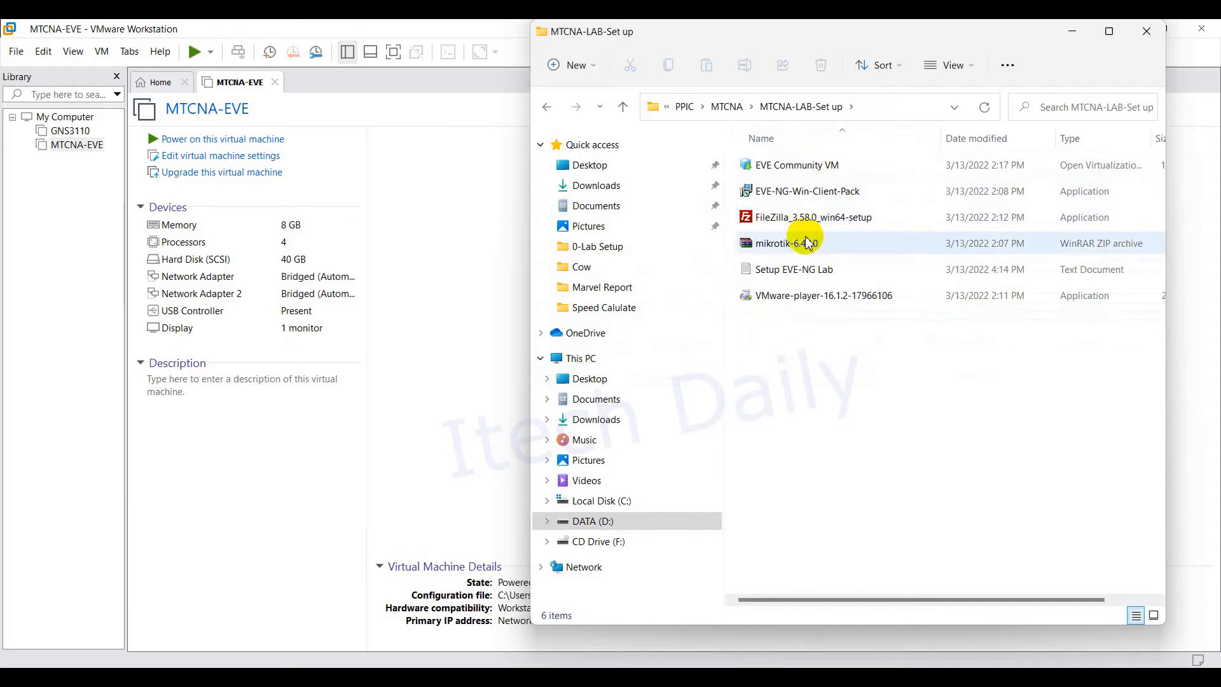
Step: Review the FileZilla, EVE-NG-Win-Client-Pack, EVE Community VM and mikrotik-6.44.0 files, then return to VMware
{"action": "left_click_drag", "start_coordinate": [808, 31], "coordinate": [555, 44]}
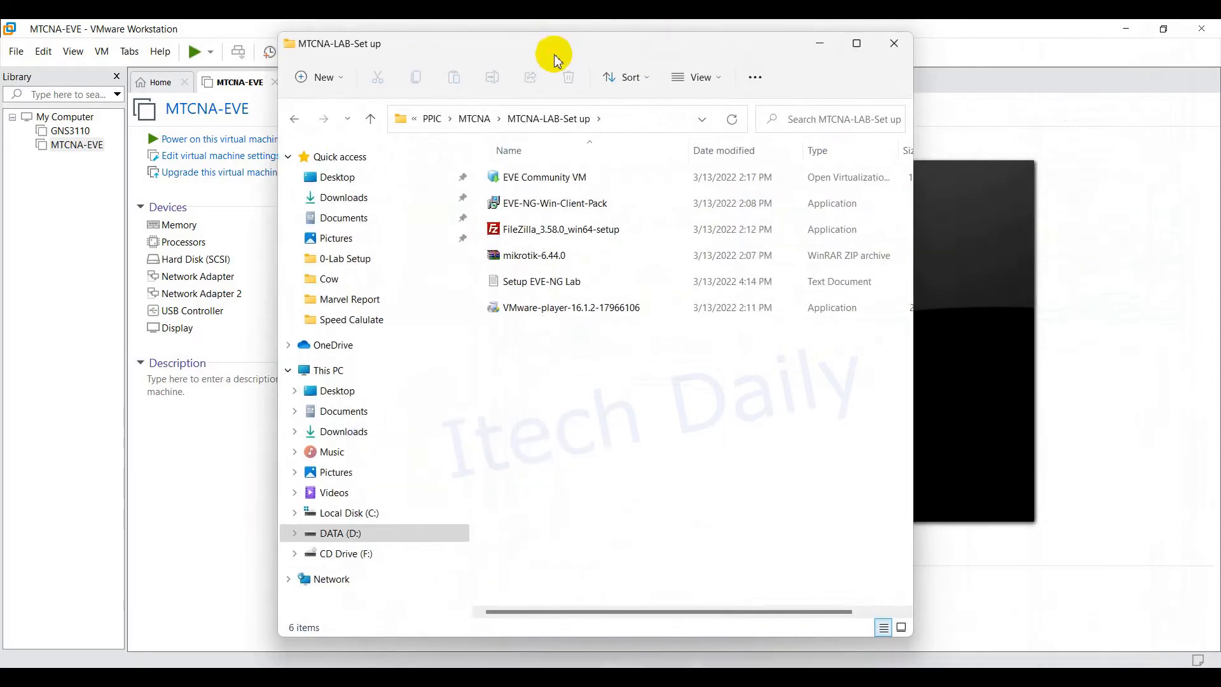
{"action": "left_click", "coordinate": [556, 231]}
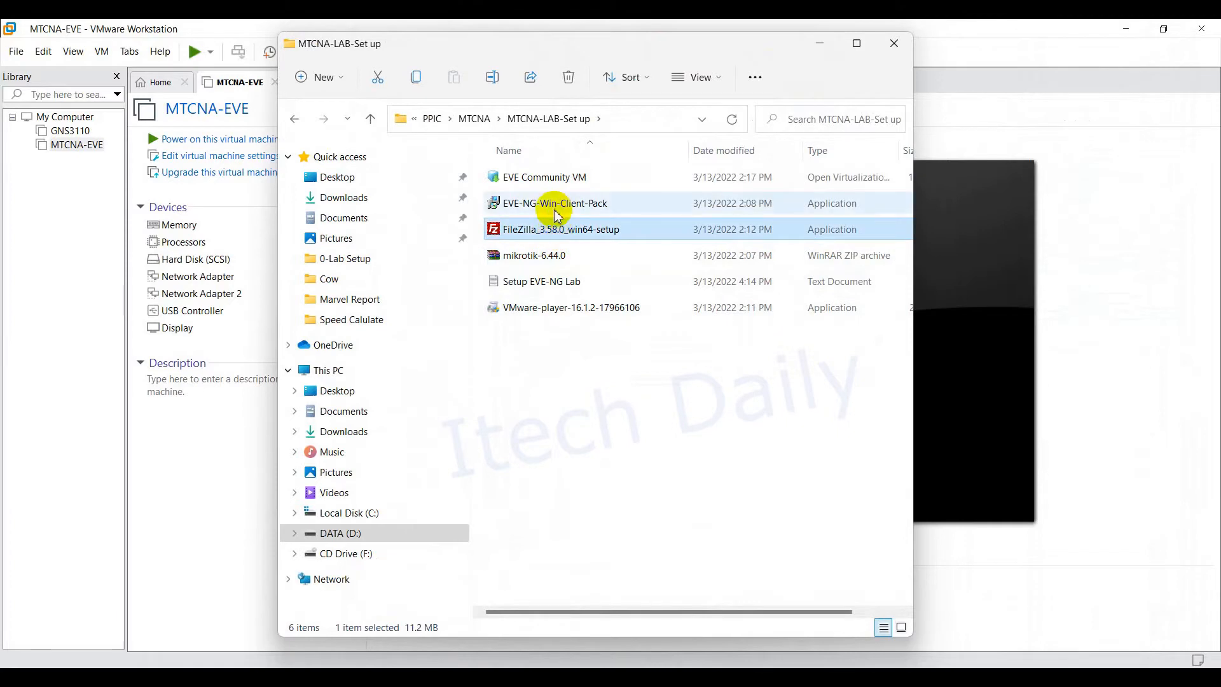
{"action": "left_click", "coordinate": [555, 209]}
{"action": "left_click", "coordinate": [545, 178]}
{"action": "left_click", "coordinate": [555, 205]}
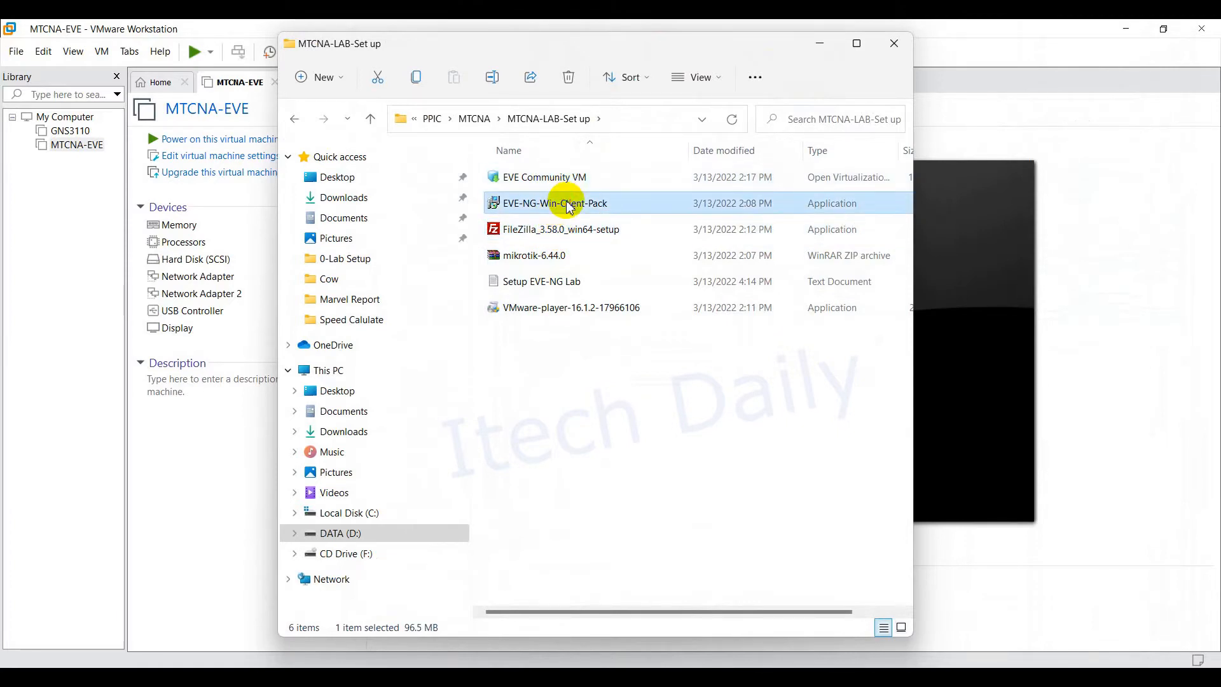
{"action": "left_click", "coordinate": [553, 229]}
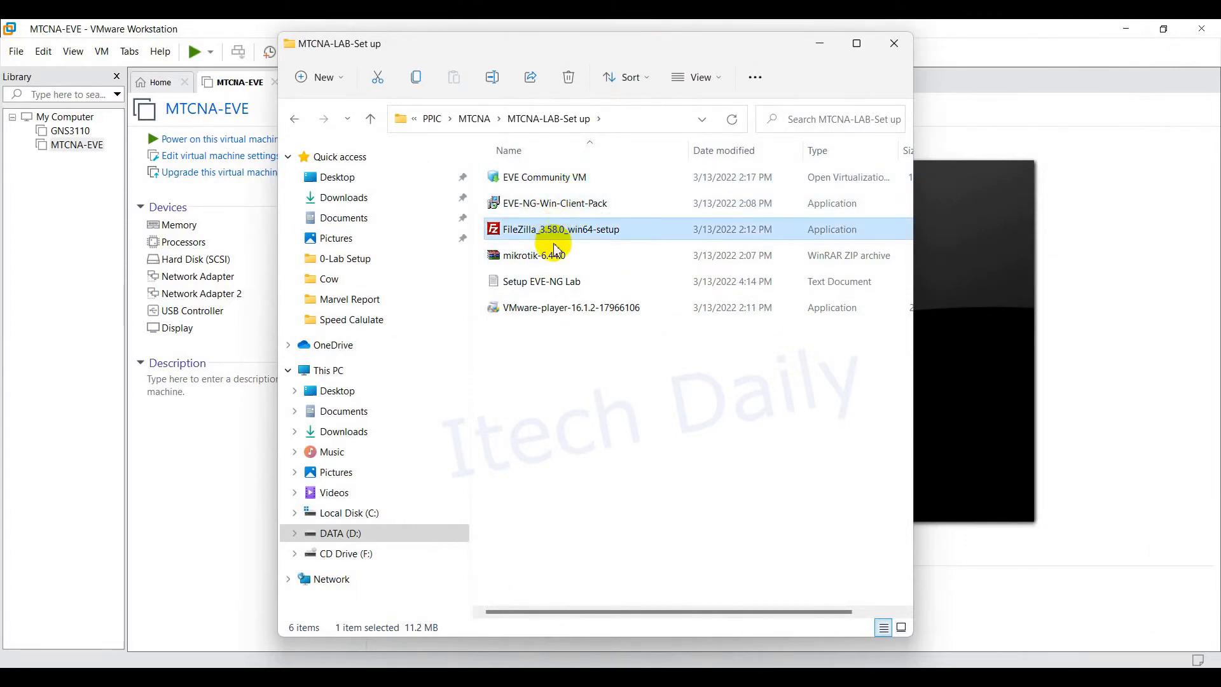
{"action": "left_click", "coordinate": [551, 256]}
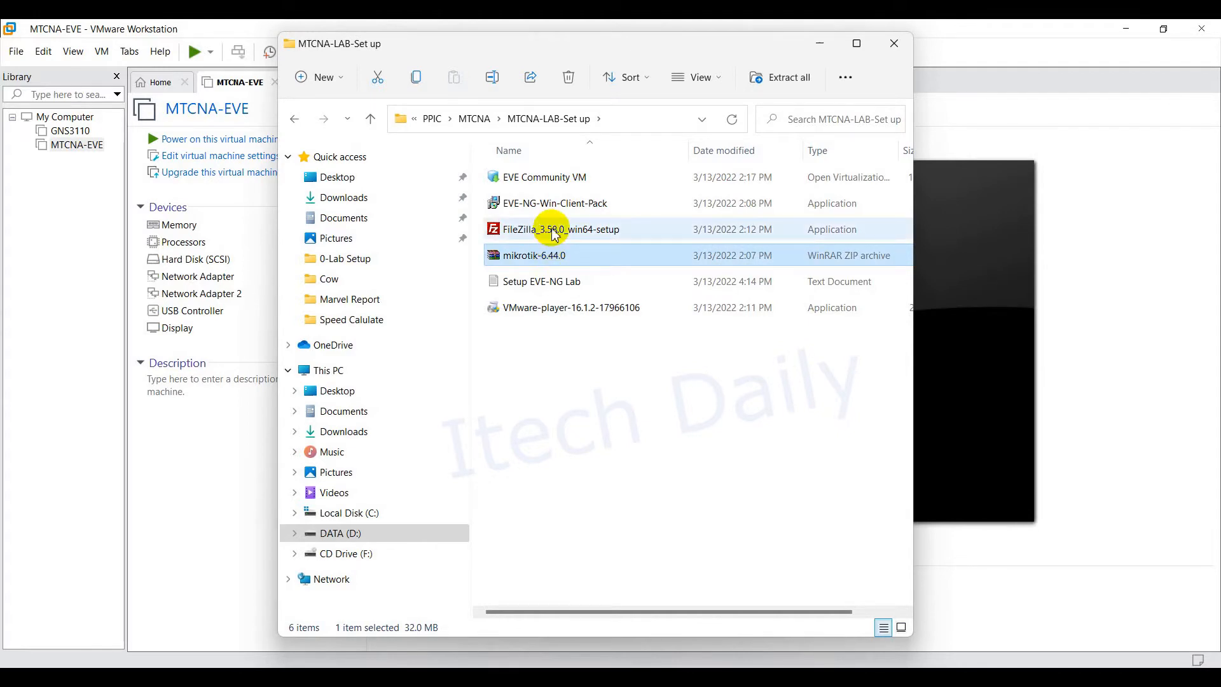
{"action": "left_click", "coordinate": [60, 240]}
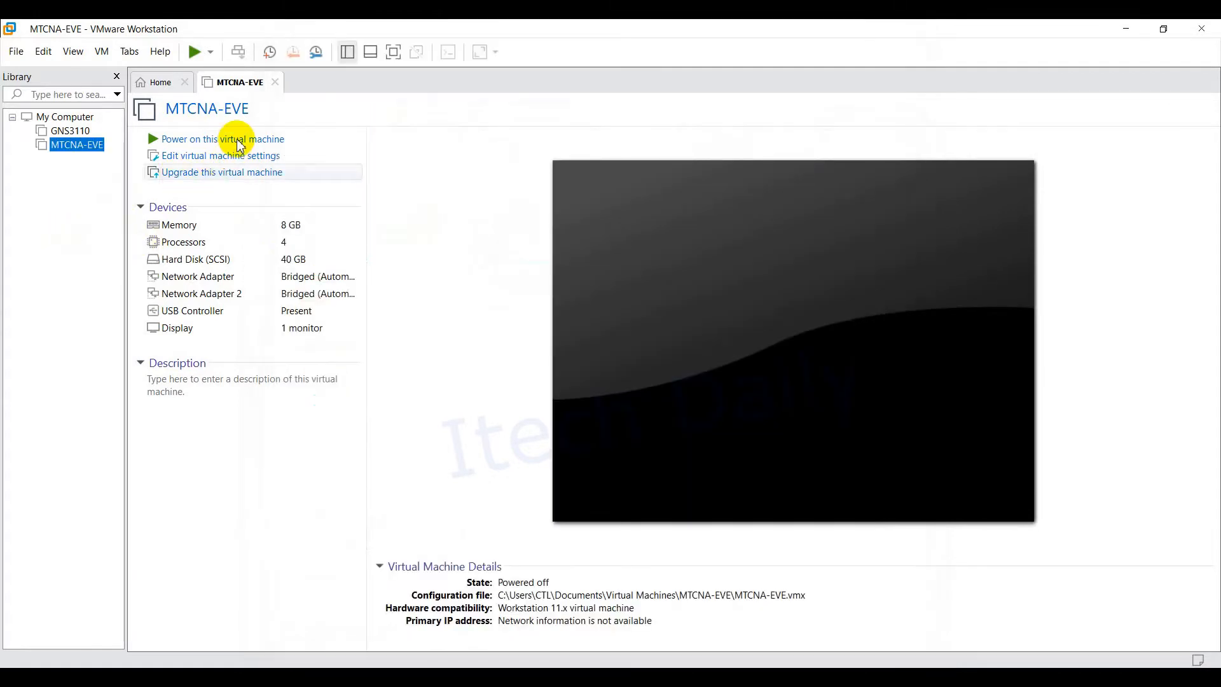
Step: Remove Network Adapter 2 from MTCNA-EVE's hardware and save the change
{"action": "double_click", "coordinate": [227, 277]}
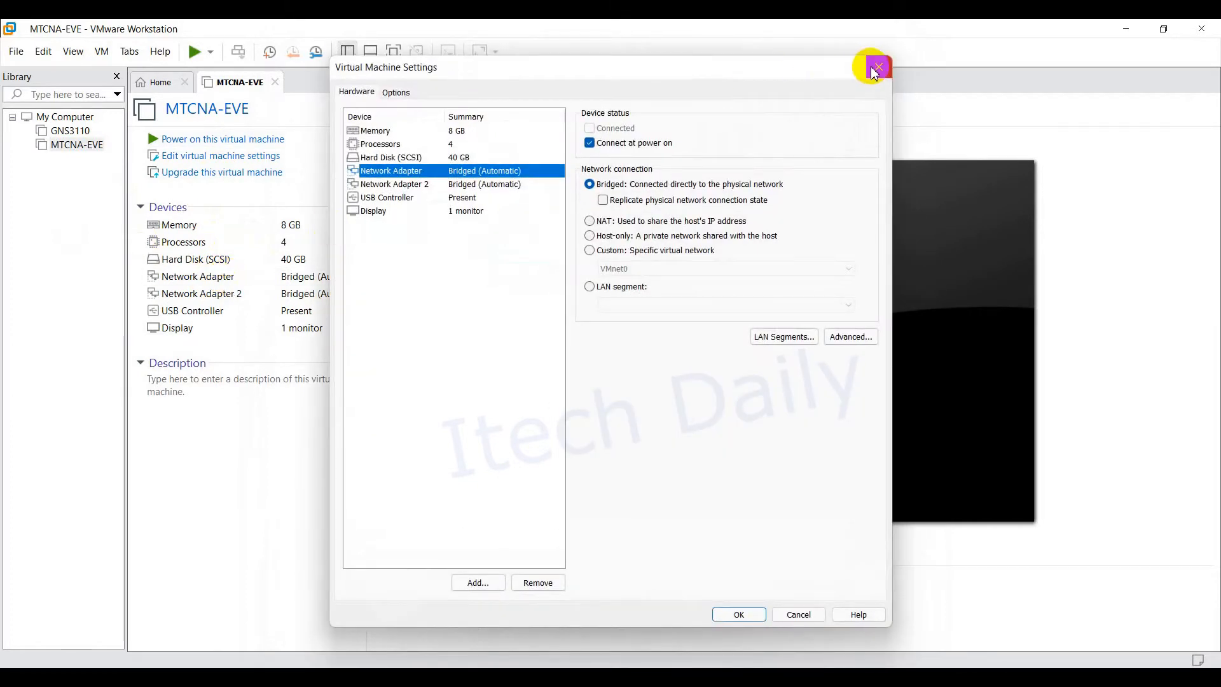
{"action": "left_click", "coordinate": [878, 67]}
{"action": "double_click", "coordinate": [223, 294]}
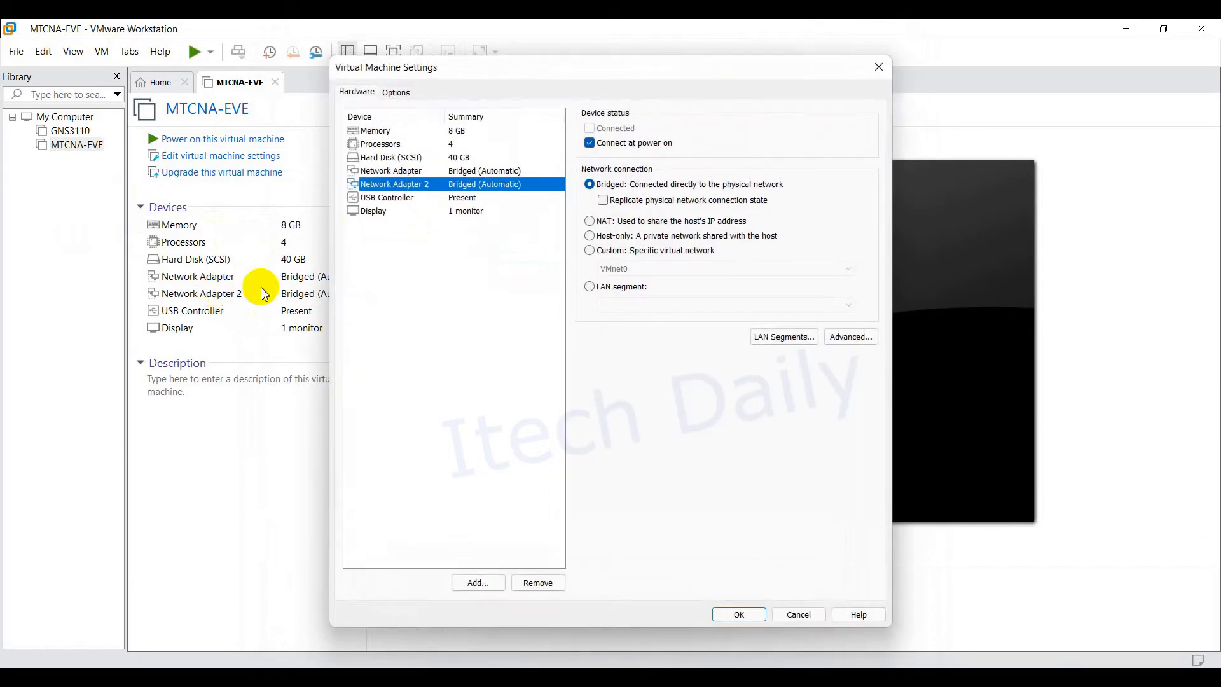
{"action": "left_click", "coordinate": [878, 67]}
{"action": "double_click", "coordinate": [229, 294]}
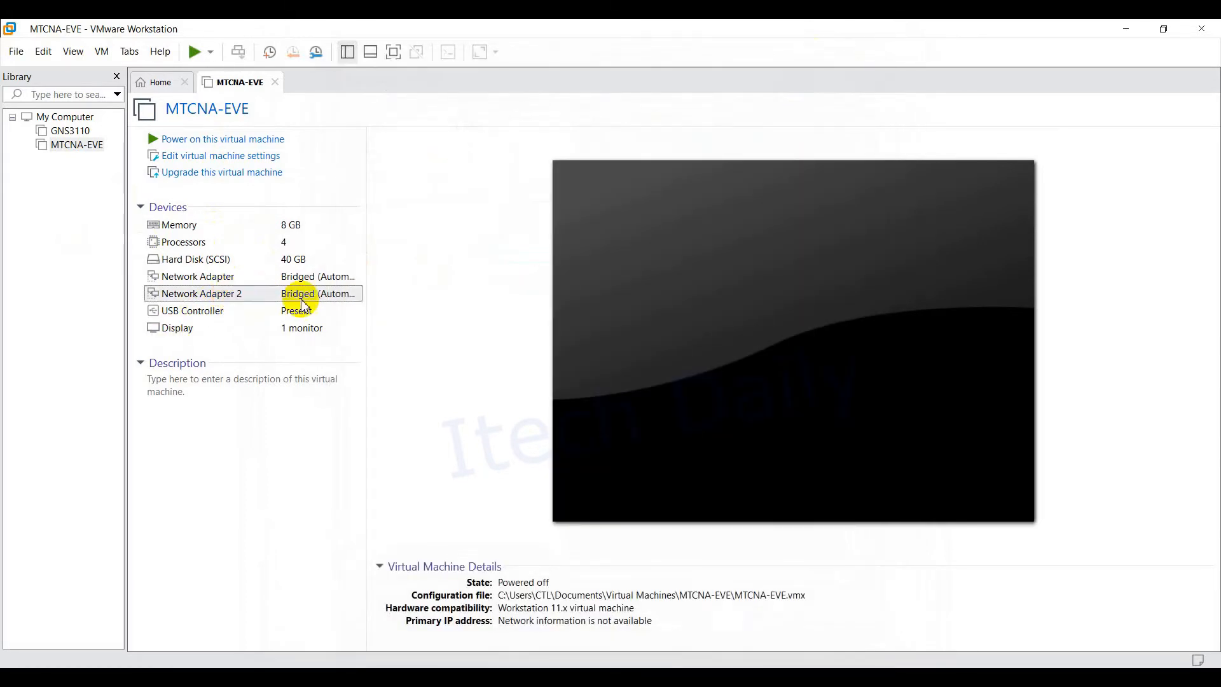
{"action": "left_click", "coordinate": [541, 582]}
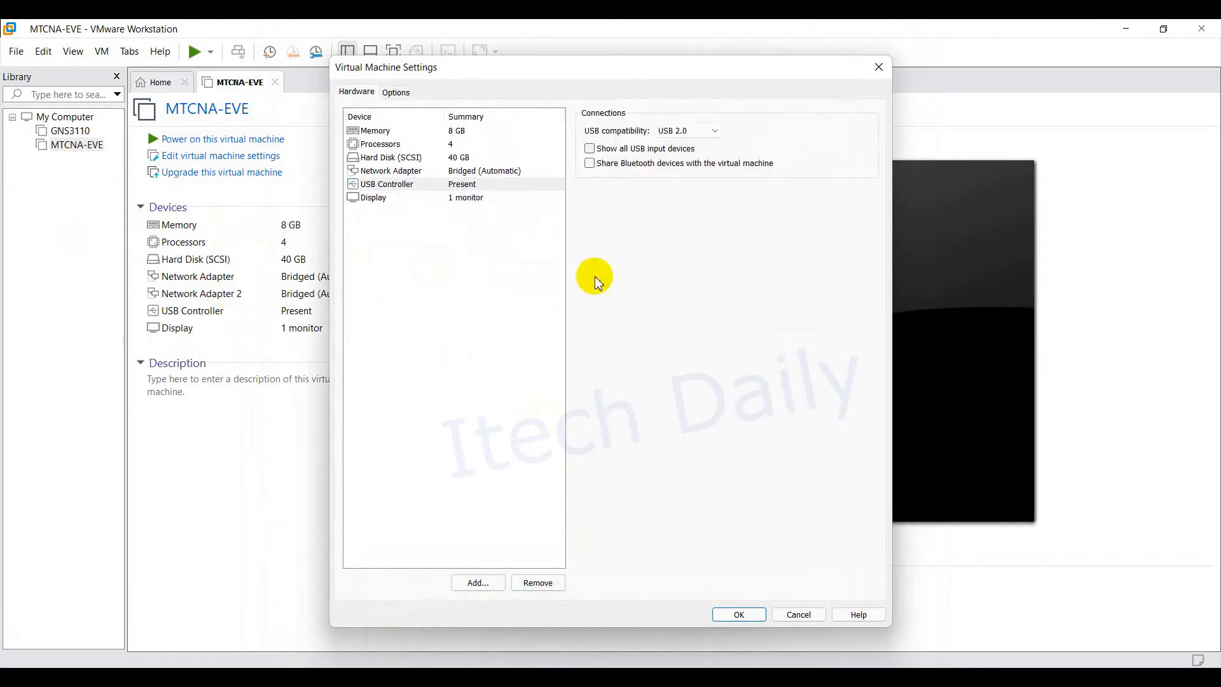
{"action": "left_click", "coordinate": [739, 615]}
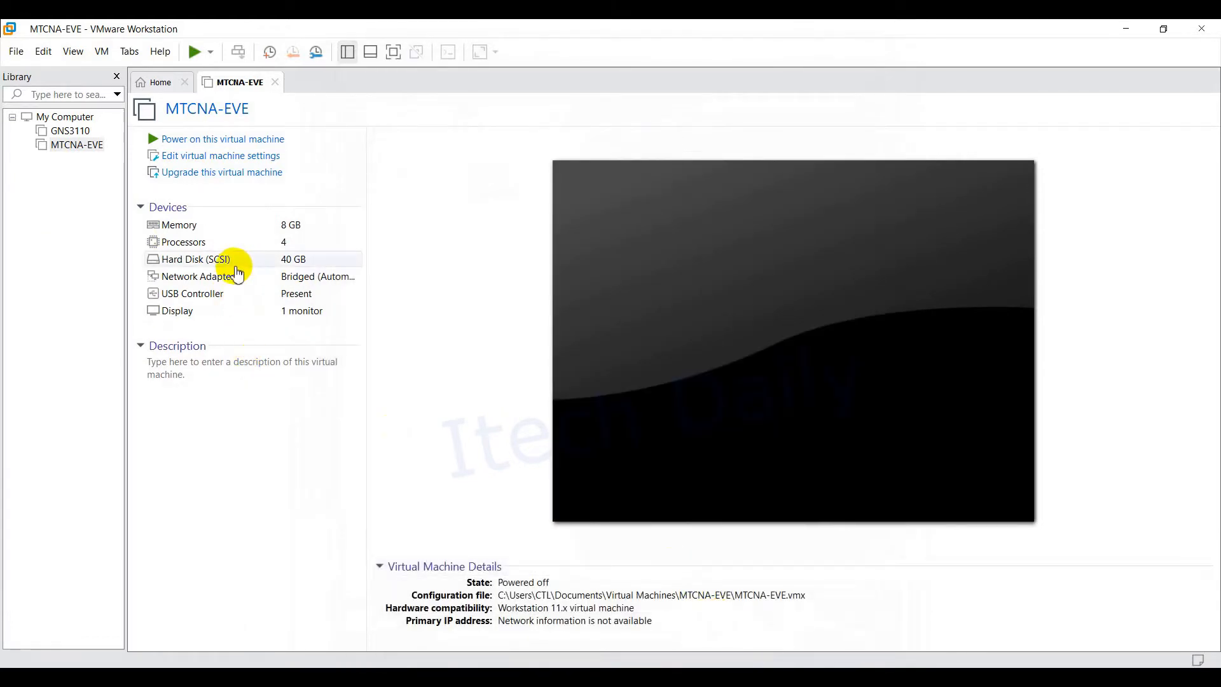
Step: Confirm the remaining network adapter's settings and power on MTCNA-EVE
{"action": "left_click", "coordinate": [299, 283]}
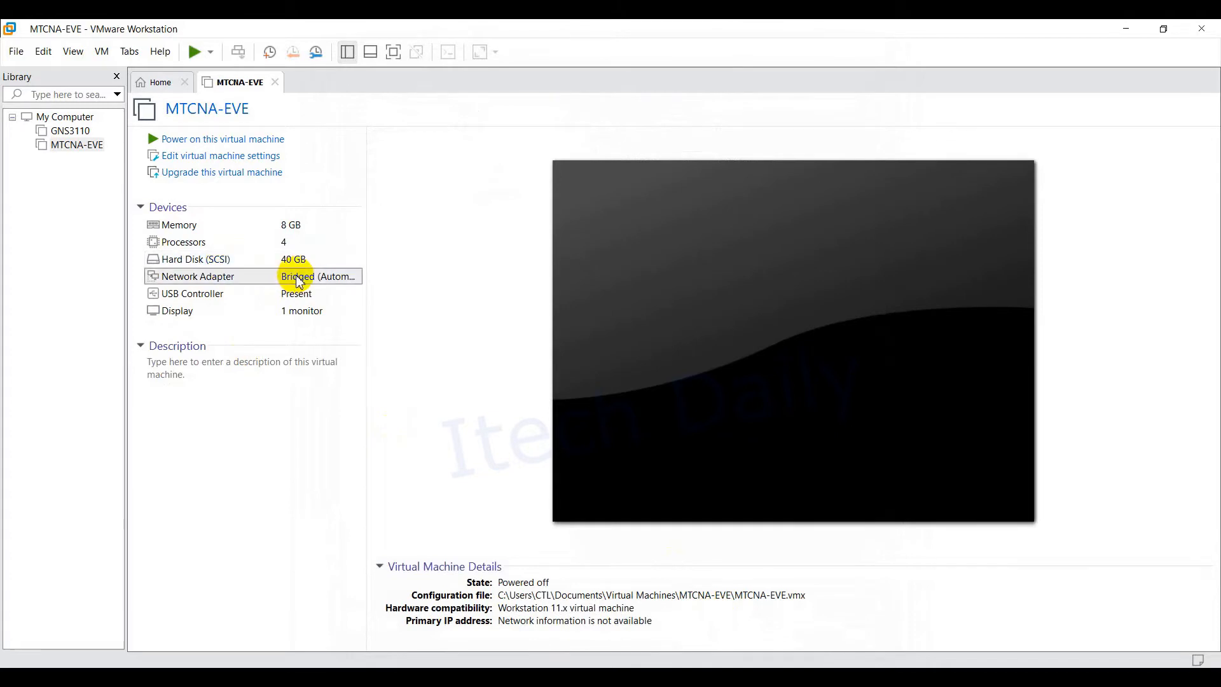
{"action": "double_click", "coordinate": [299, 278]}
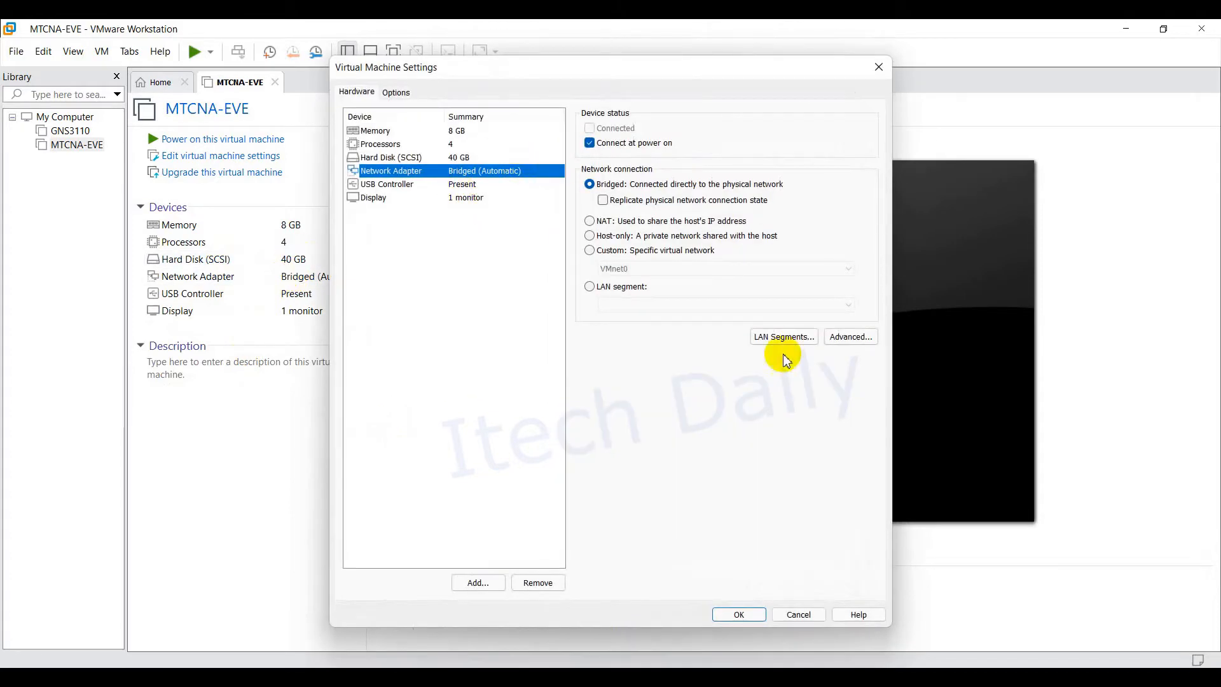
{"action": "left_click", "coordinate": [740, 613]}
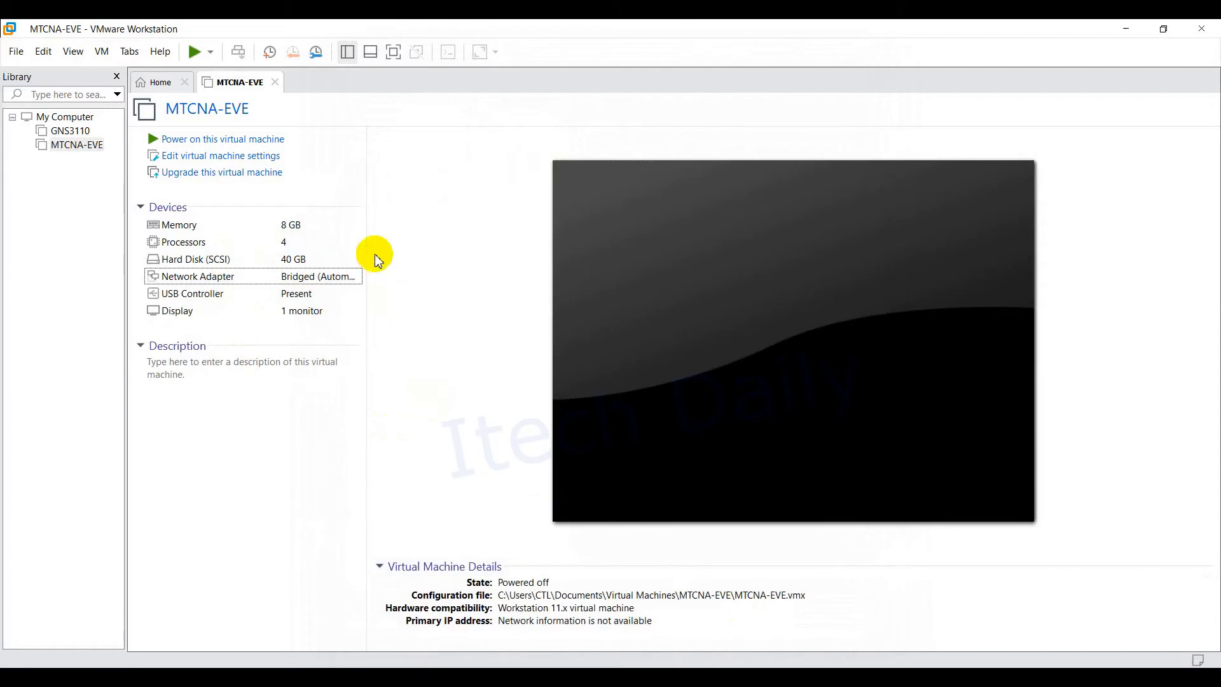
{"action": "left_click", "coordinate": [219, 139]}
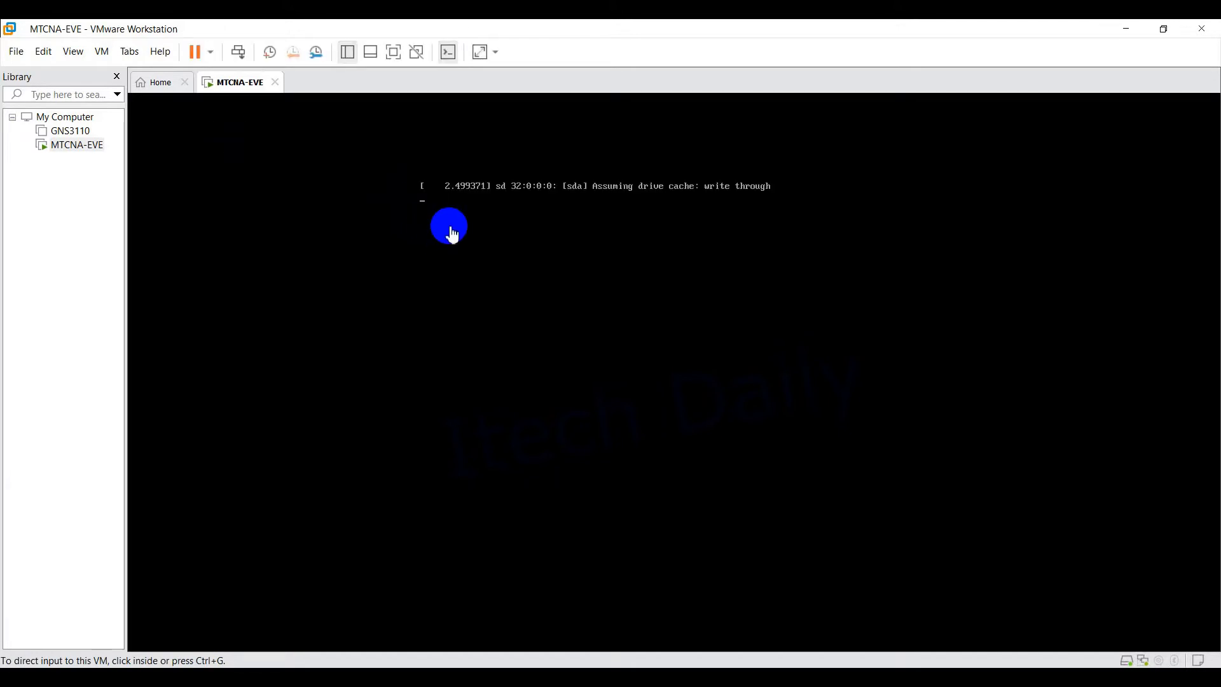
Step: Open a Windows command prompt and change to the root of drive C
{"action": "key", "text": "super+r"}
{"action": "type", "text": "cmd"}
{"action": "key", "text": "Return"}
{"action": "type", "text": "cdm"}
{"action": "type", "text": "md"}
{"action": "type", "text": "/"}
{"action": "key", "text": "Return"}
{"action": "type", "text": "ip"}
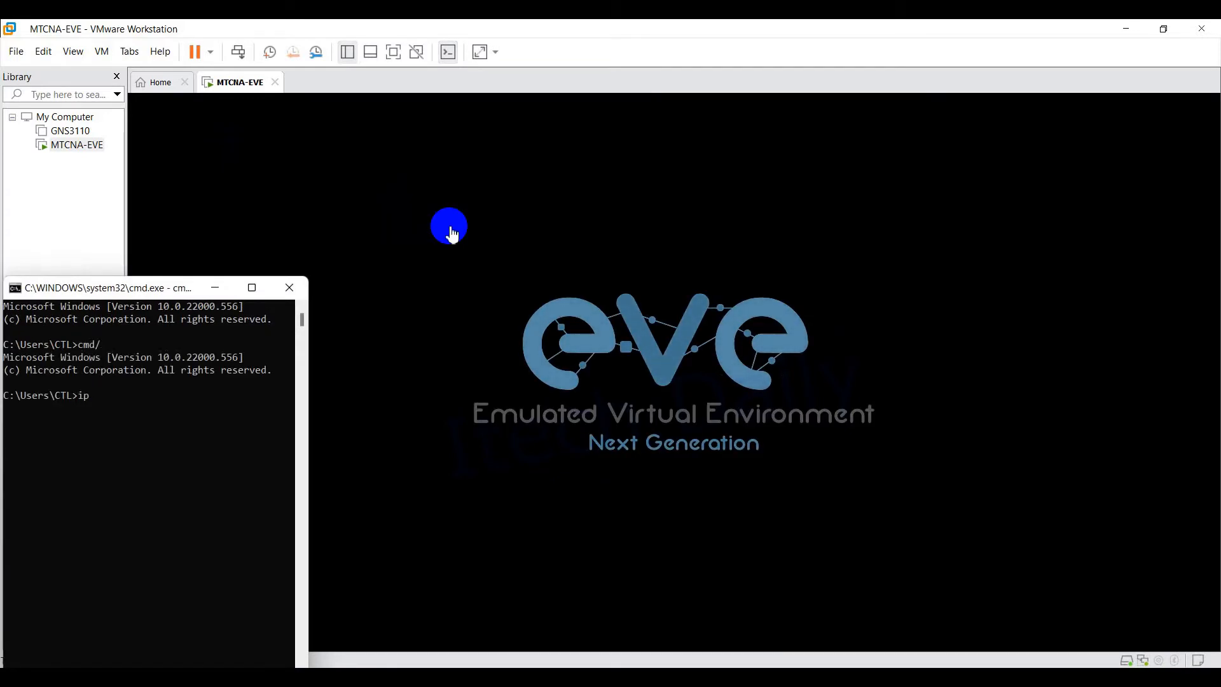
{"action": "key", "text": "BackSpace"}
{"action": "type", "text": "cd/"}
{"action": "key", "text": "Return"}
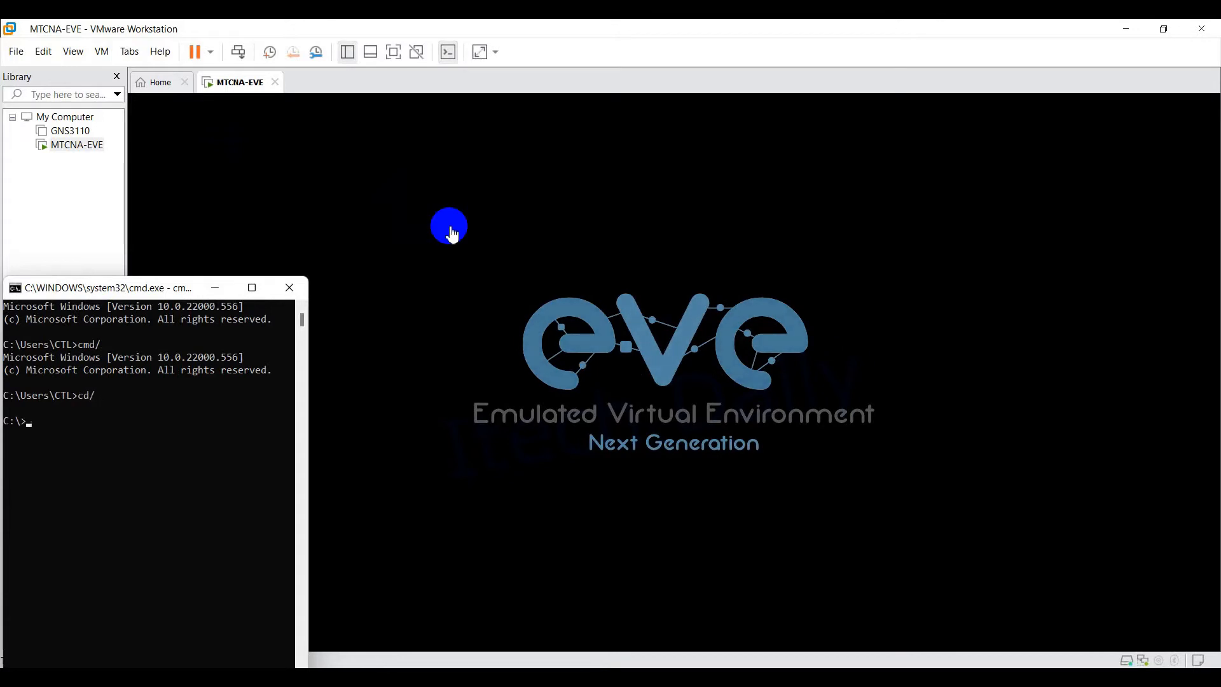
Step: List the host's IP addresses with ipconfig, then submit root at the EVE-NG console login
{"action": "type", "text": "ipconfig"}
{"action": "key", "text": "Return"}
{"action": "left_click_drag", "start_coordinate": [315, 367], "coordinate": [551, 395]}
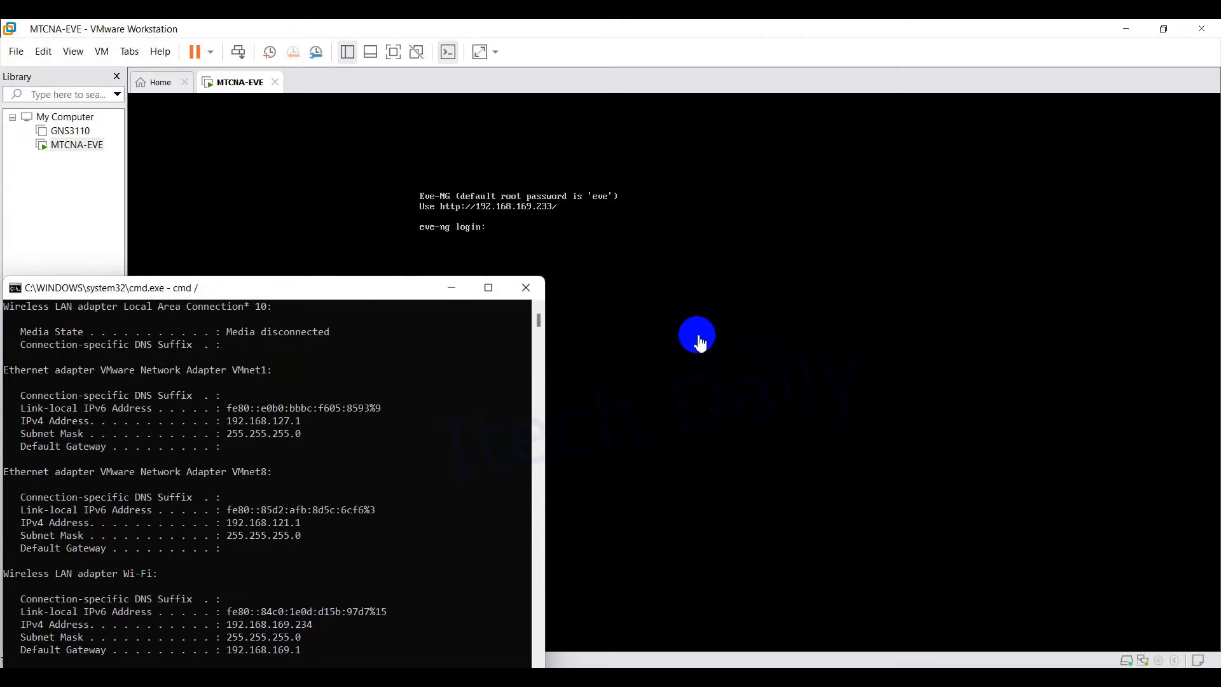
{"action": "left_click", "coordinate": [642, 283]}
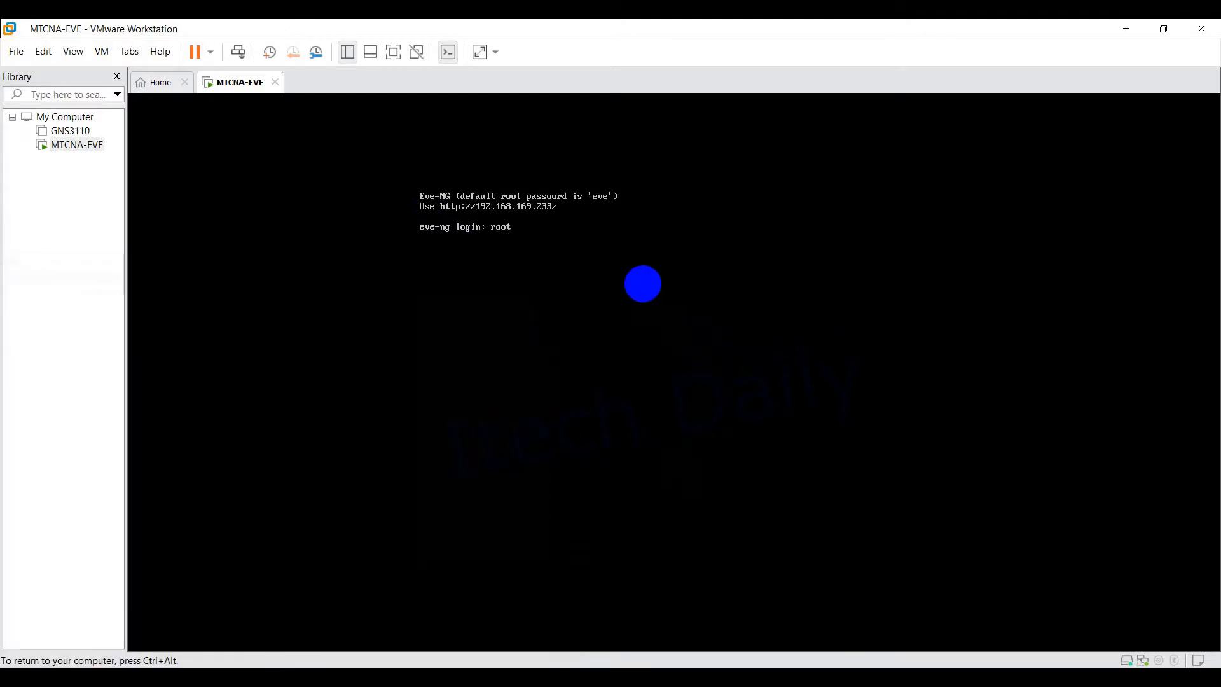
{"action": "key", "text": "Return"}
{"action": "key", "text": "Return"}
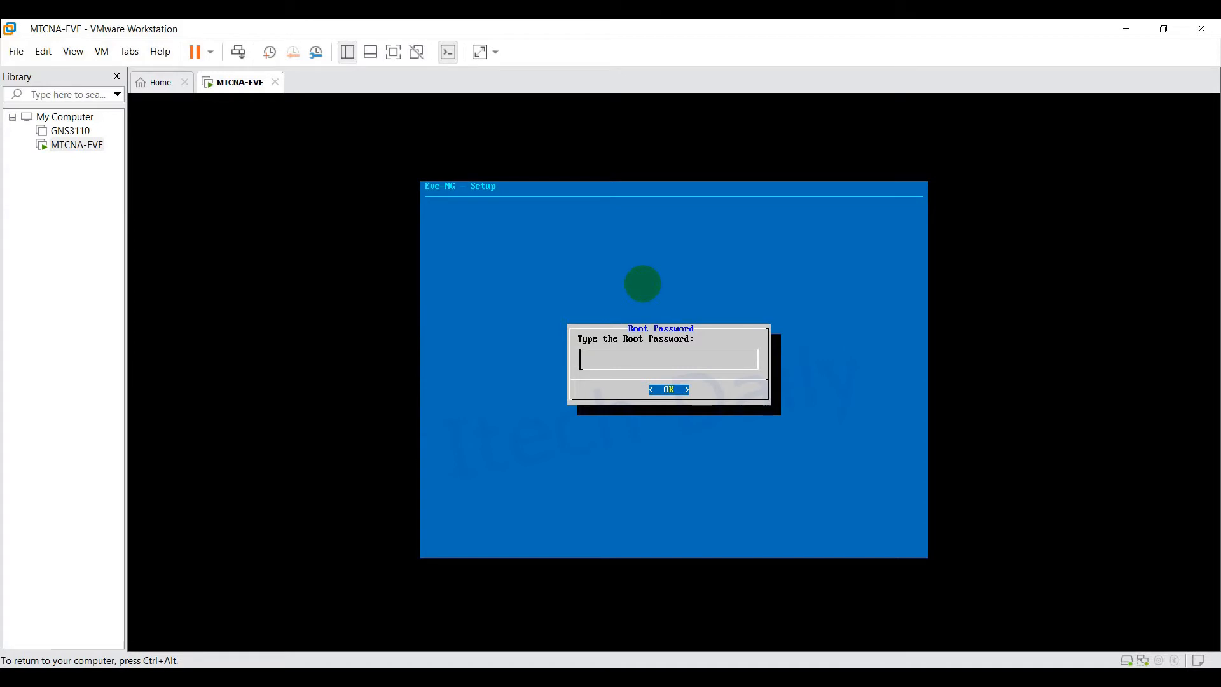
Step: Complete EVE-NG setup keeping hostname eve-ng and domain example.com, with DHCP, no NTP and direct connection
{"action": "key", "text": "Return"}
{"action": "key", "text": "Return"}
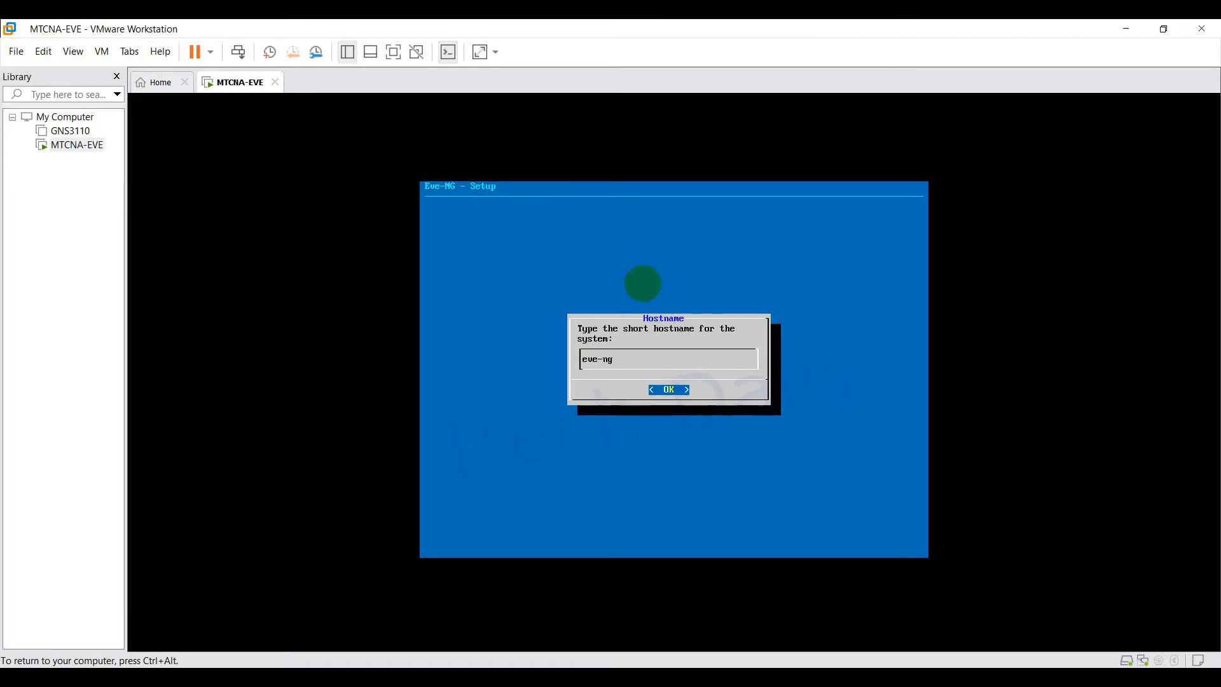
{"action": "key", "text": "Return"}
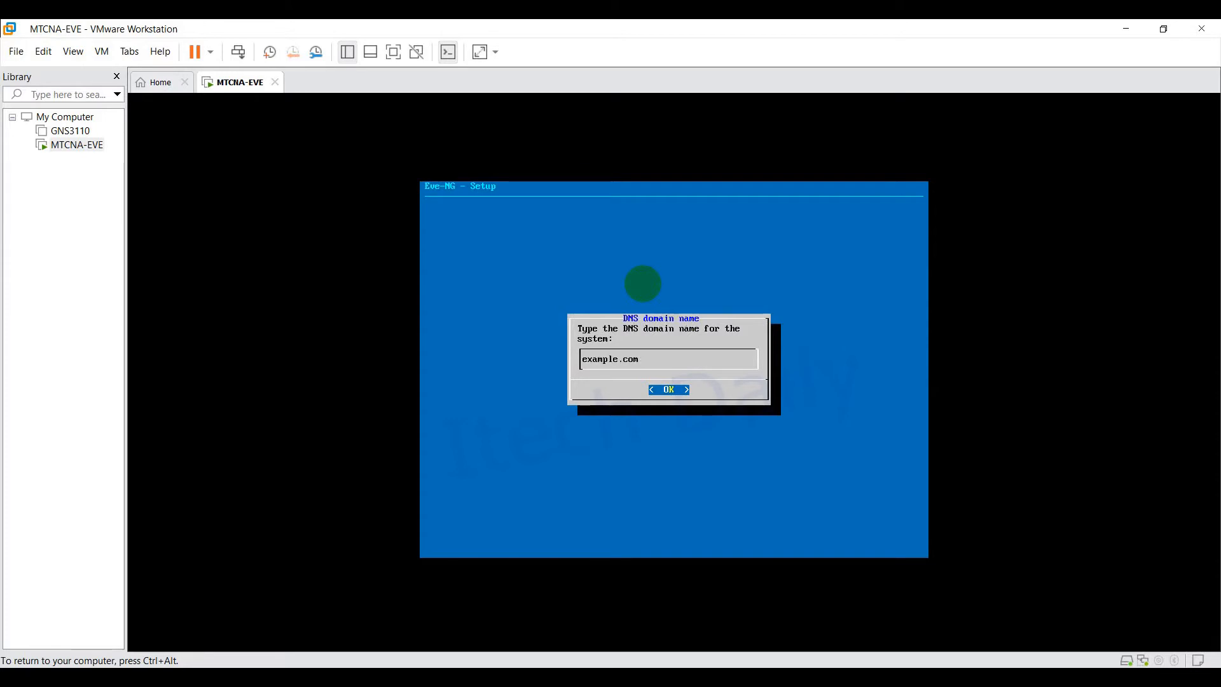
{"action": "key", "text": "Return"}
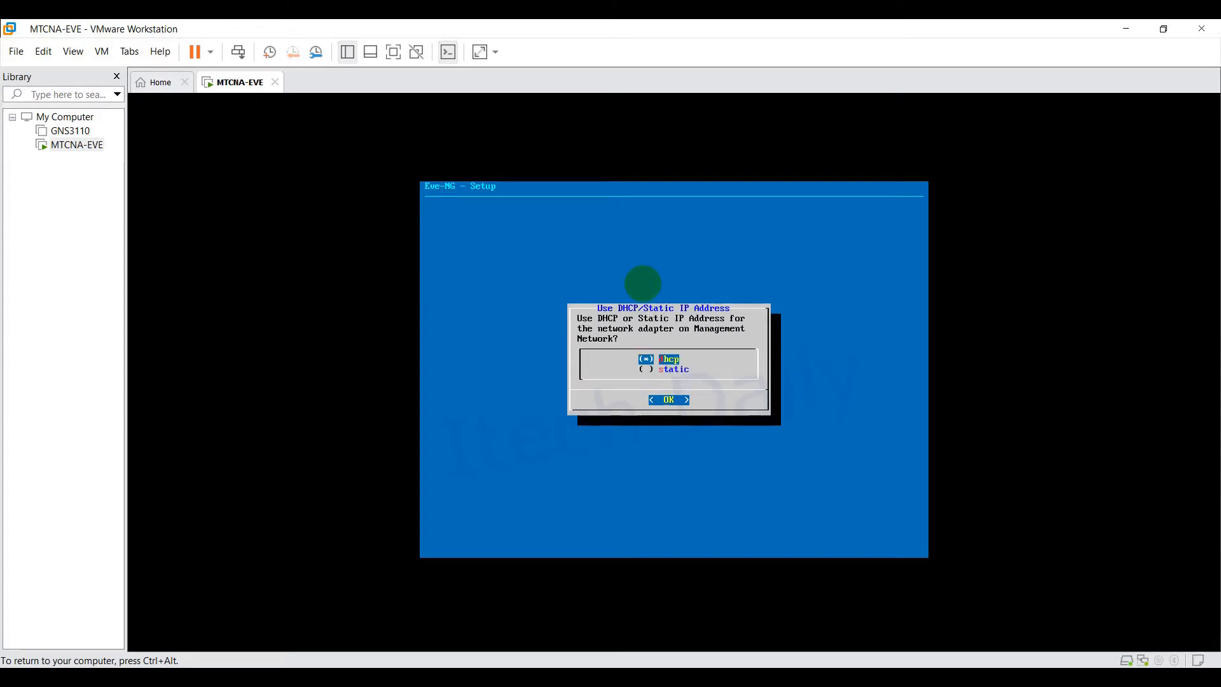
{"action": "key", "text": "Return"}
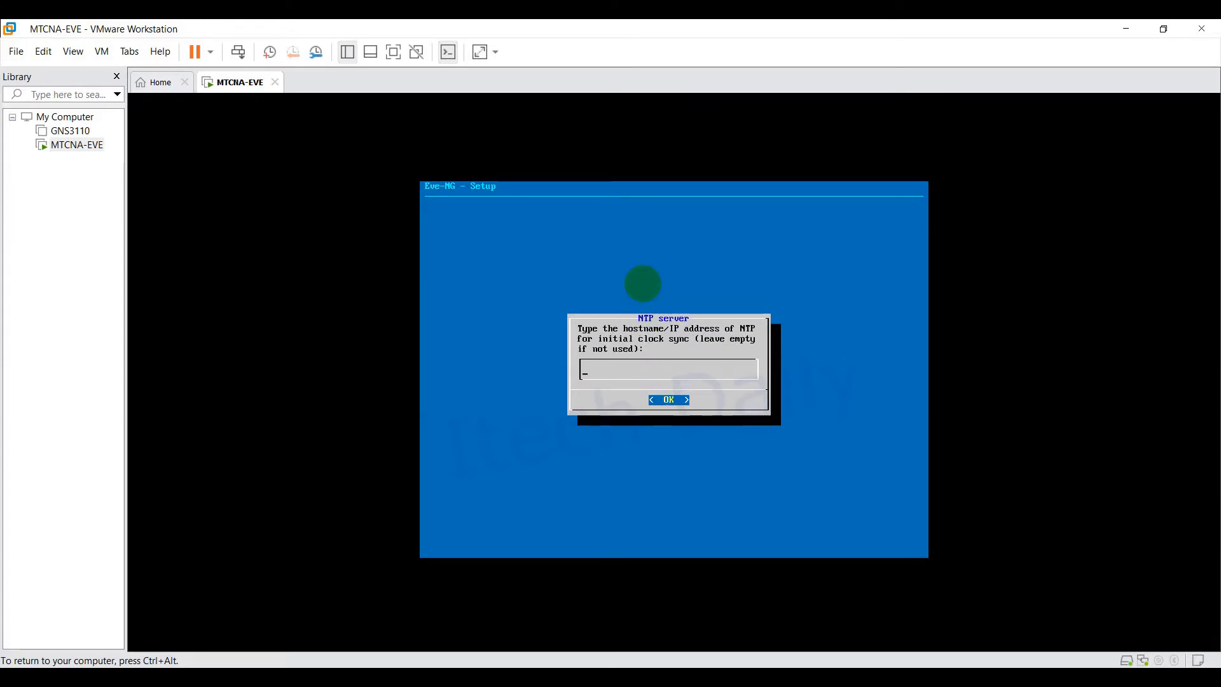
{"action": "key", "text": "Return"}
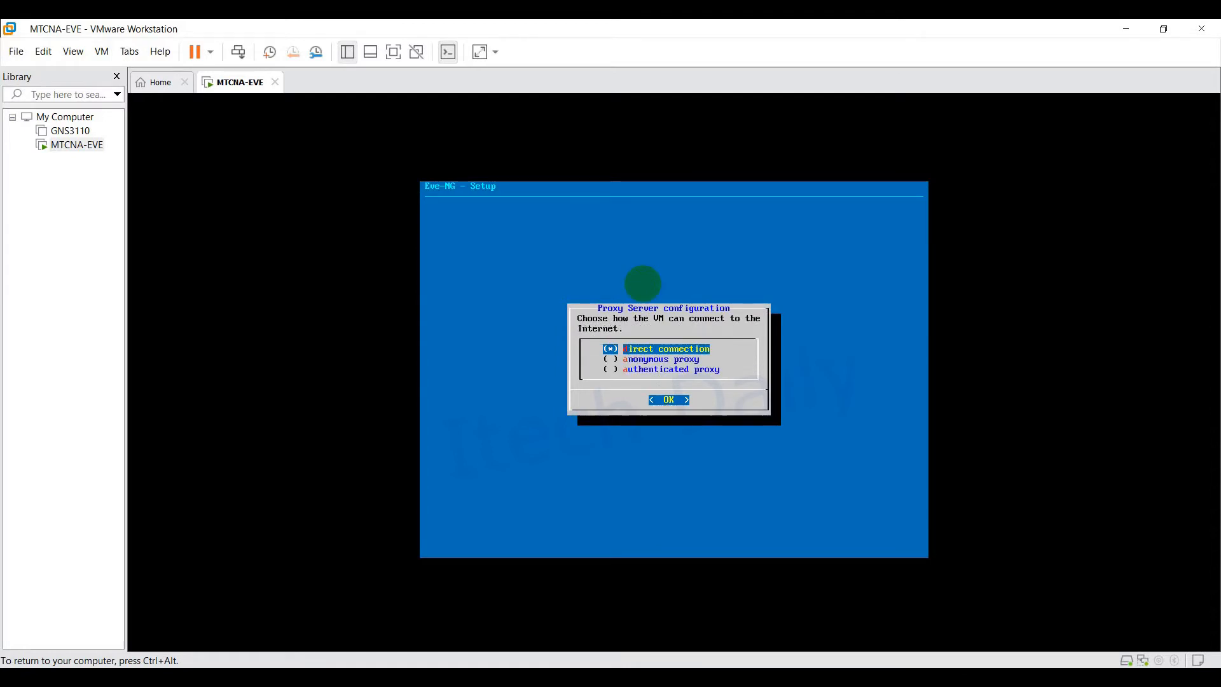
{"action": "key", "text": "Return"}
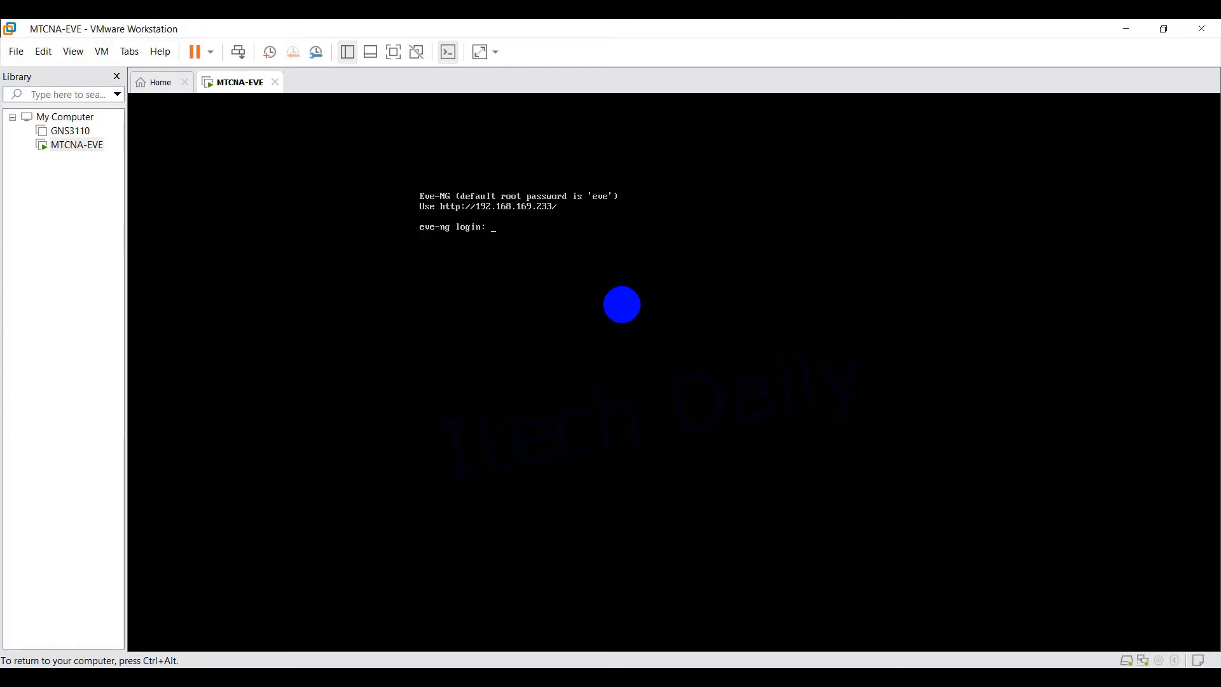
Step: Log into the EVE-NG console as root with the root password
{"action": "key", "text": "Return"}
{"action": "type", "text": "eve"}
{"action": "key", "text": "Return"}
{"action": "key", "text": "Return"}
{"action": "key", "text": "Return"}
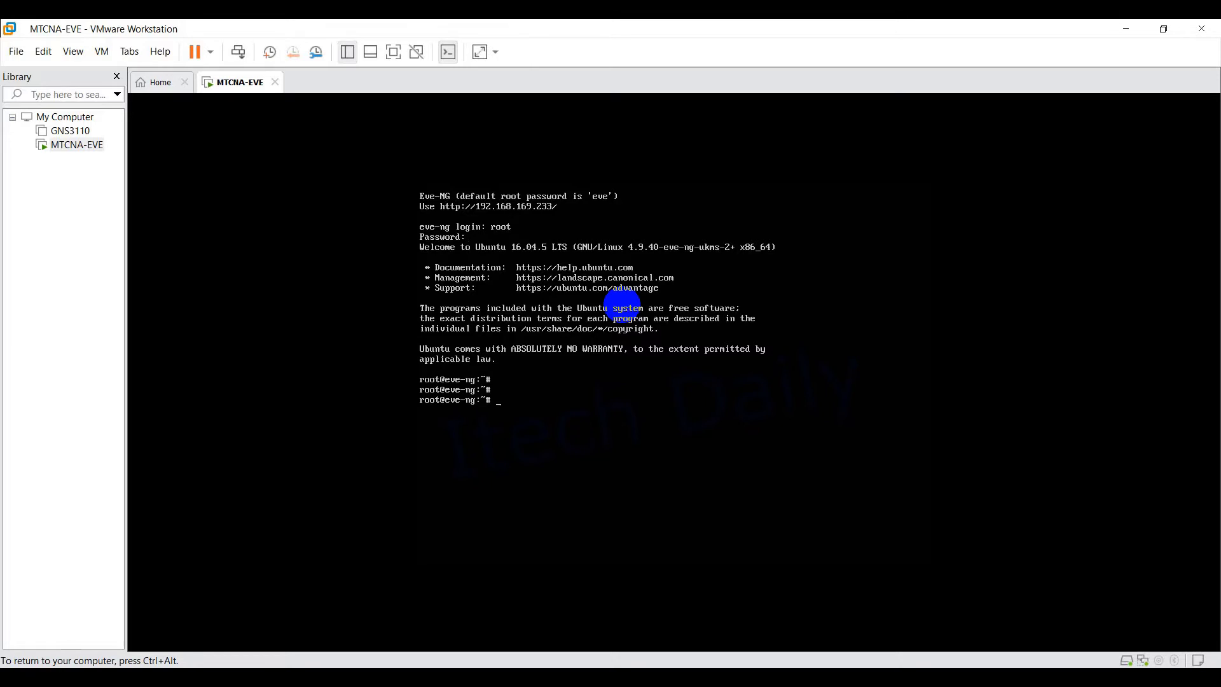
Step: Release input from the virtual machine and switch to the Firefox window
{"action": "key", "text": "ctrl+alt"}
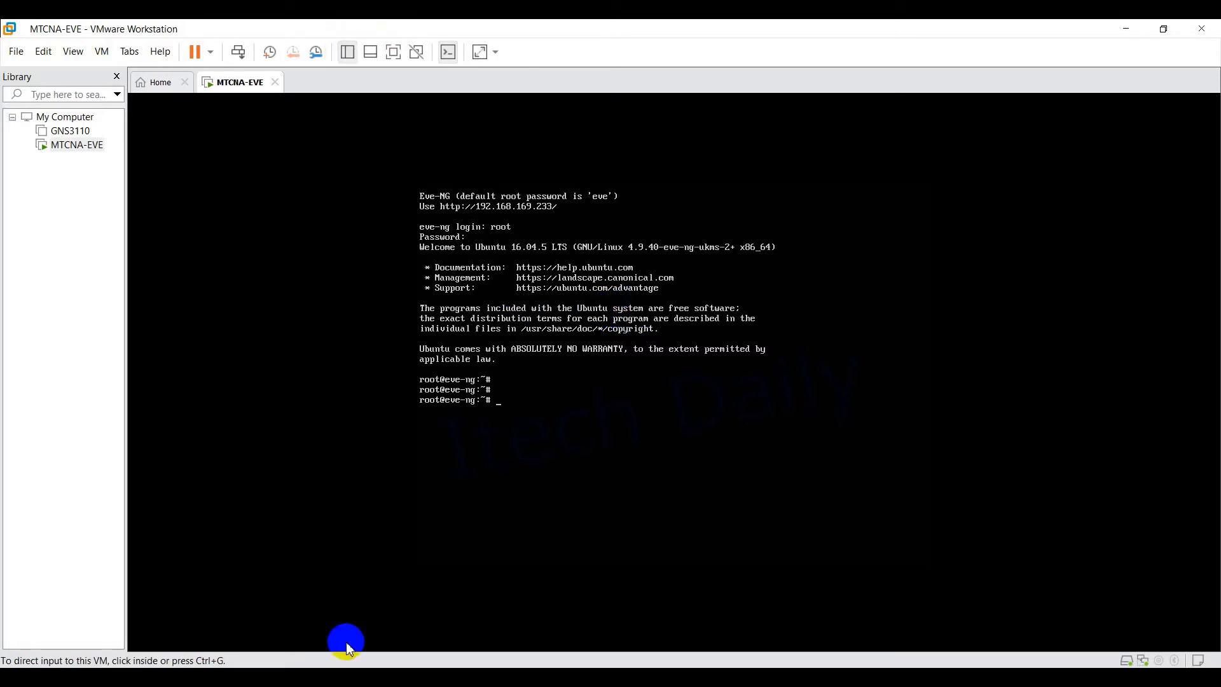
{"action": "mouse_move", "coordinate": [303, 675]}
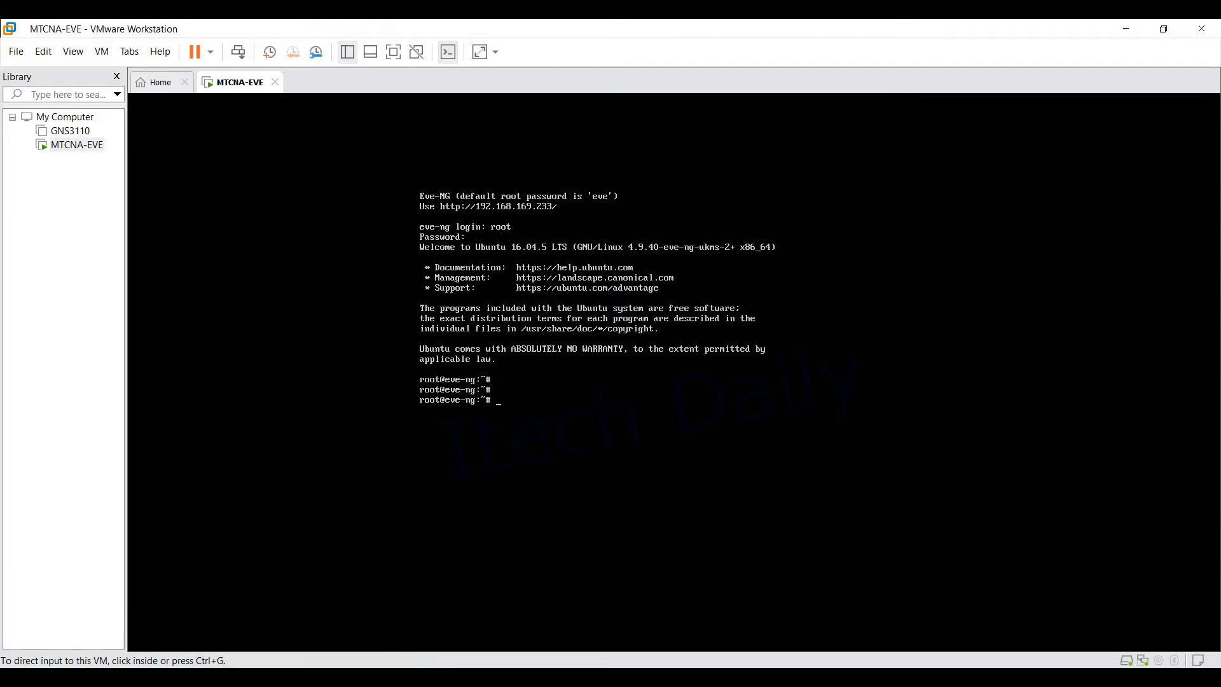
{"action": "left_click", "coordinate": [287, 662]}
Step: Load the EVE-NG web interface at 192.168.169.233 in Firefox and focus the Username field
{"action": "left_click", "coordinate": [336, 93]}
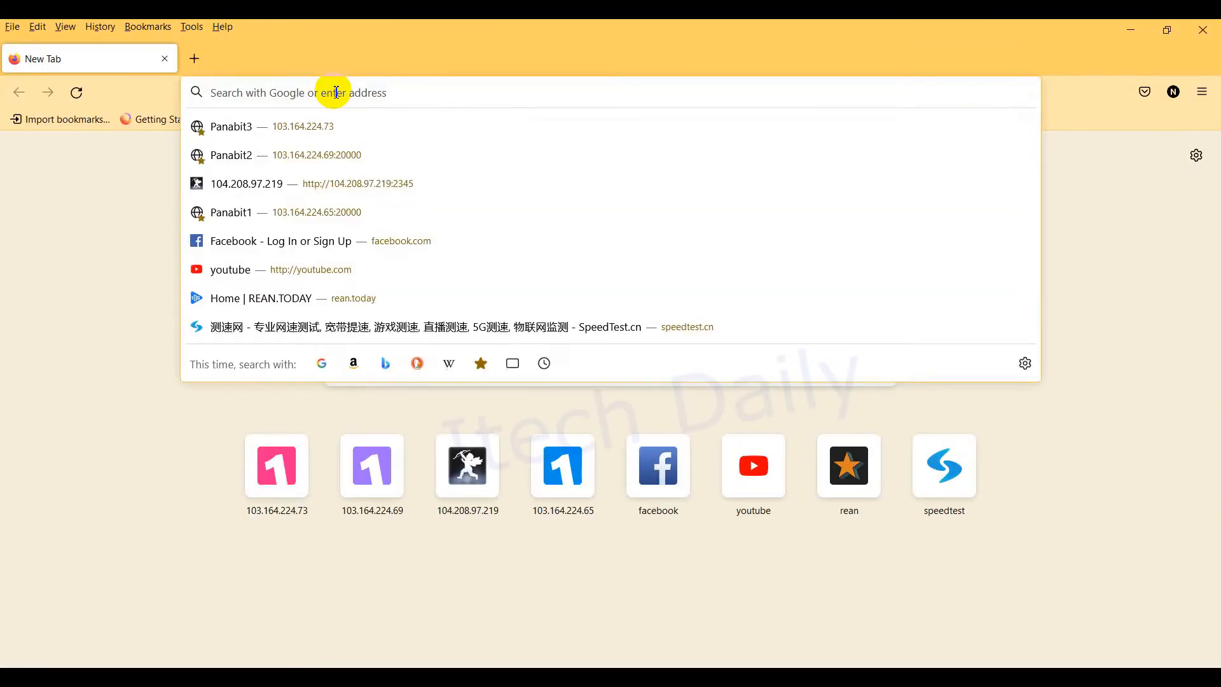
{"action": "type", "text": "https://www.speedtest.cn"}
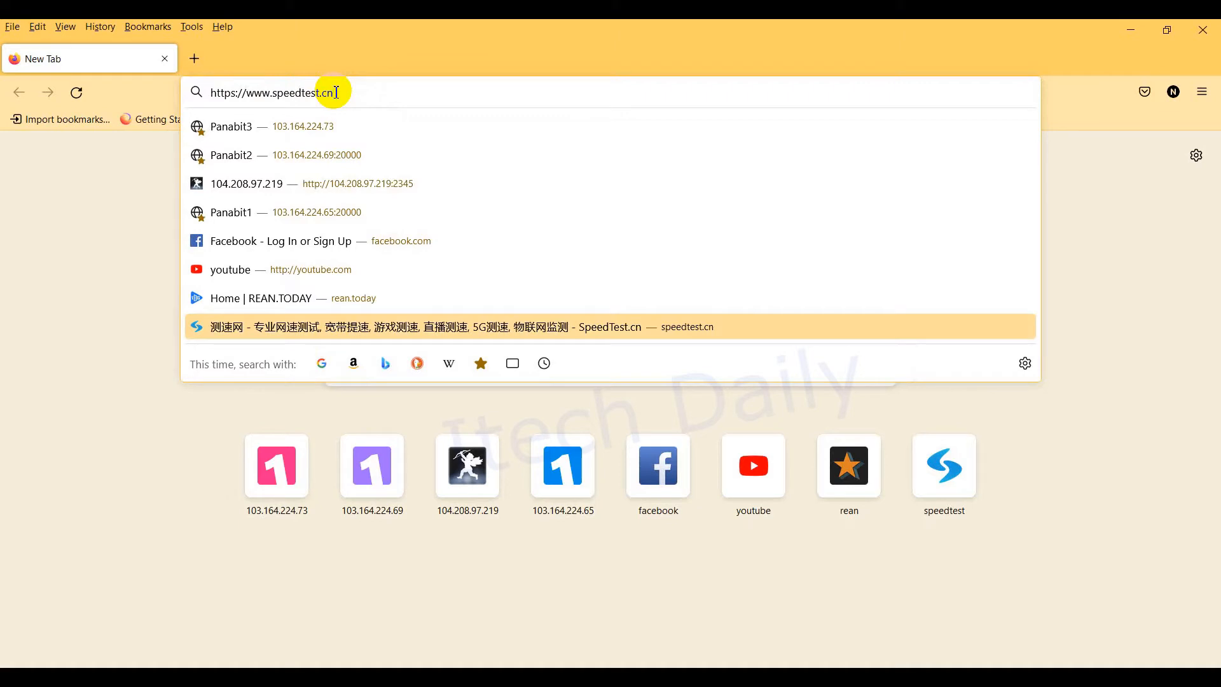
{"action": "key", "text": "ctrl+a"}
{"action": "type", "text": "1"}
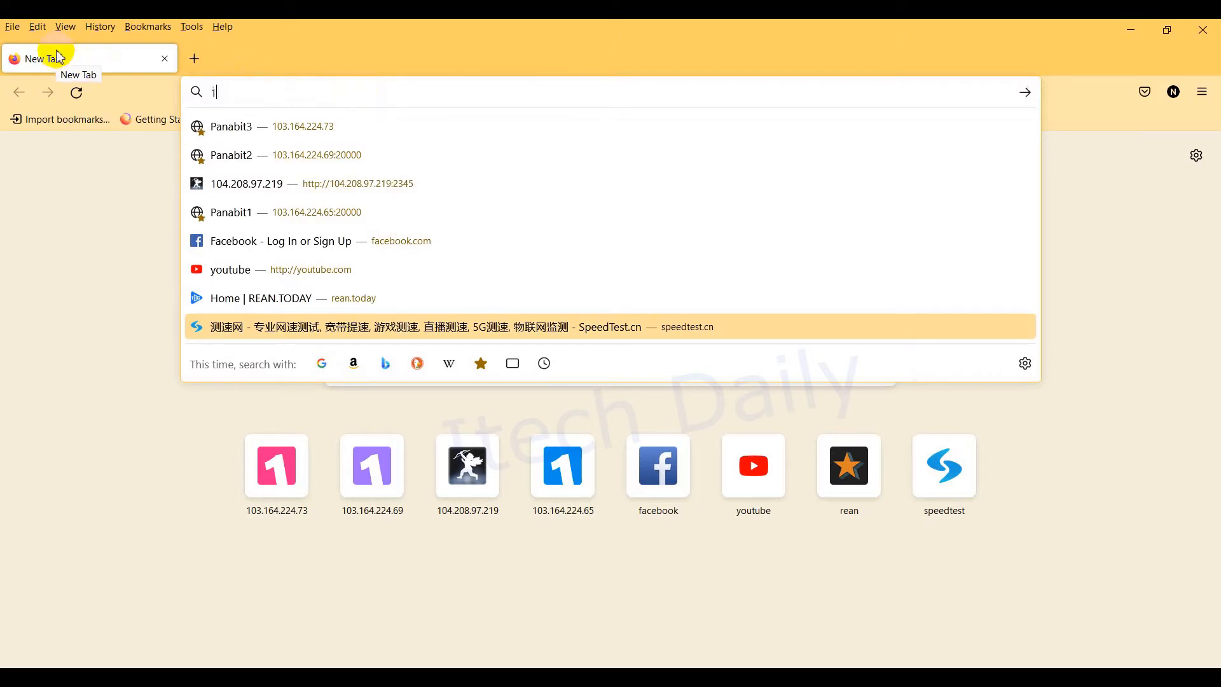
{"action": "type", "text": "92.168"}
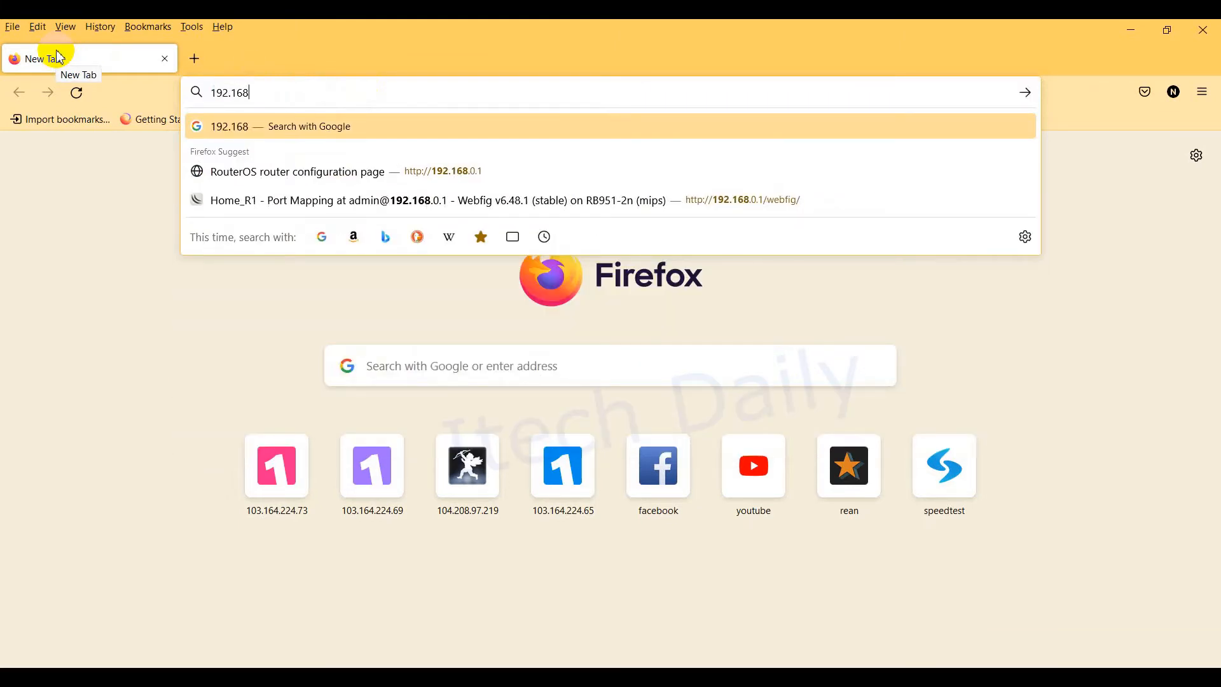
{"action": "type", "text": ".136"}
{"action": "key", "text": "BackSpace"}
{"action": "key", "text": "BackSpace"}
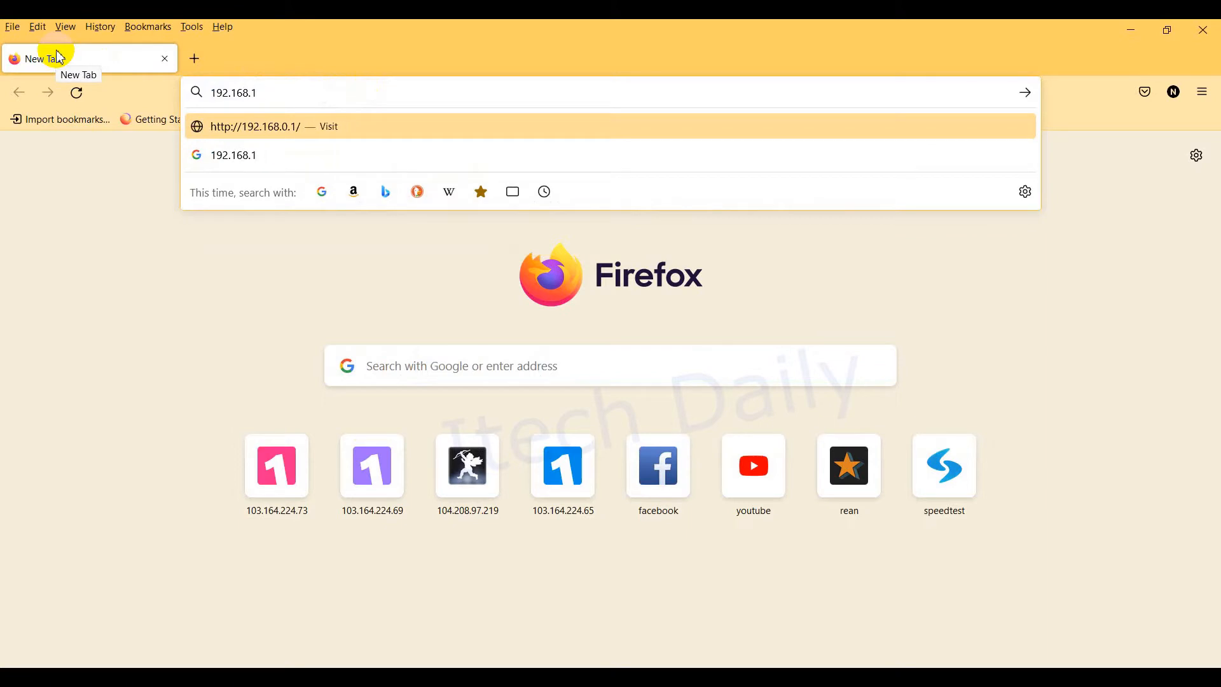
{"action": "type", "text": "69.233"}
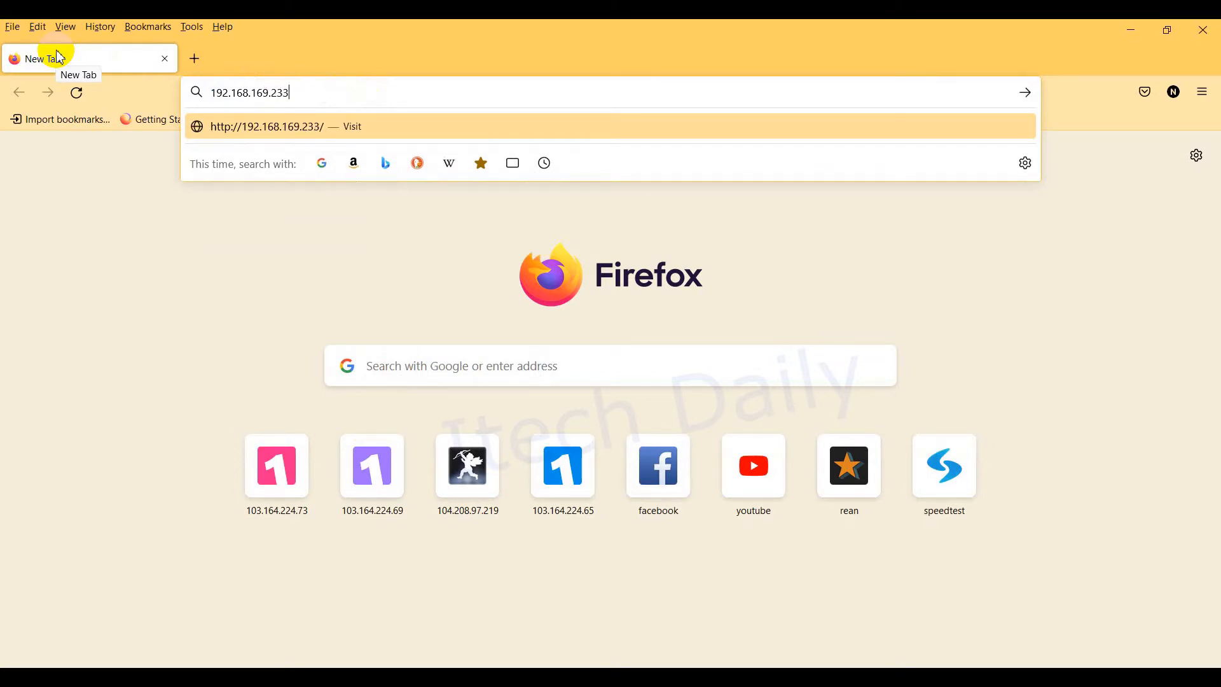
{"action": "key", "text": "Return"}
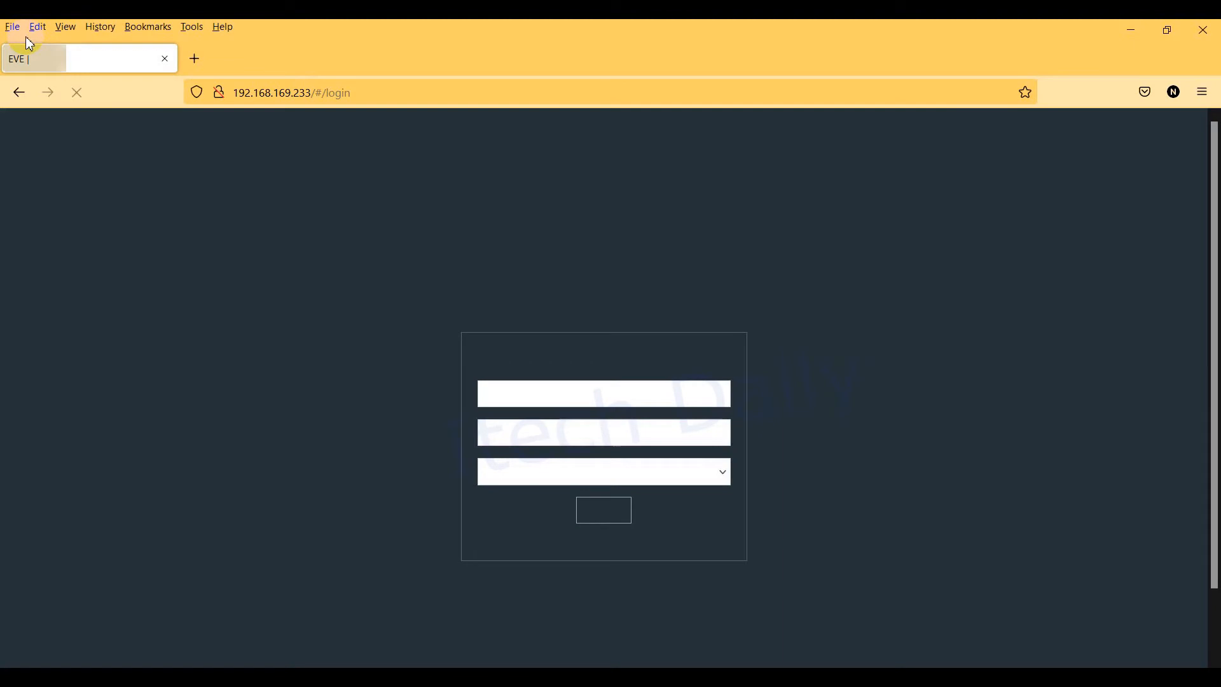
{"action": "left_click", "coordinate": [599, 399]}
Step: Sign in to EVE-NG as admin and decline saving the login in Firefox
{"action": "key", "text": "Tab"}
{"action": "type", "text": "eve"}
{"action": "key", "text": "Return"}
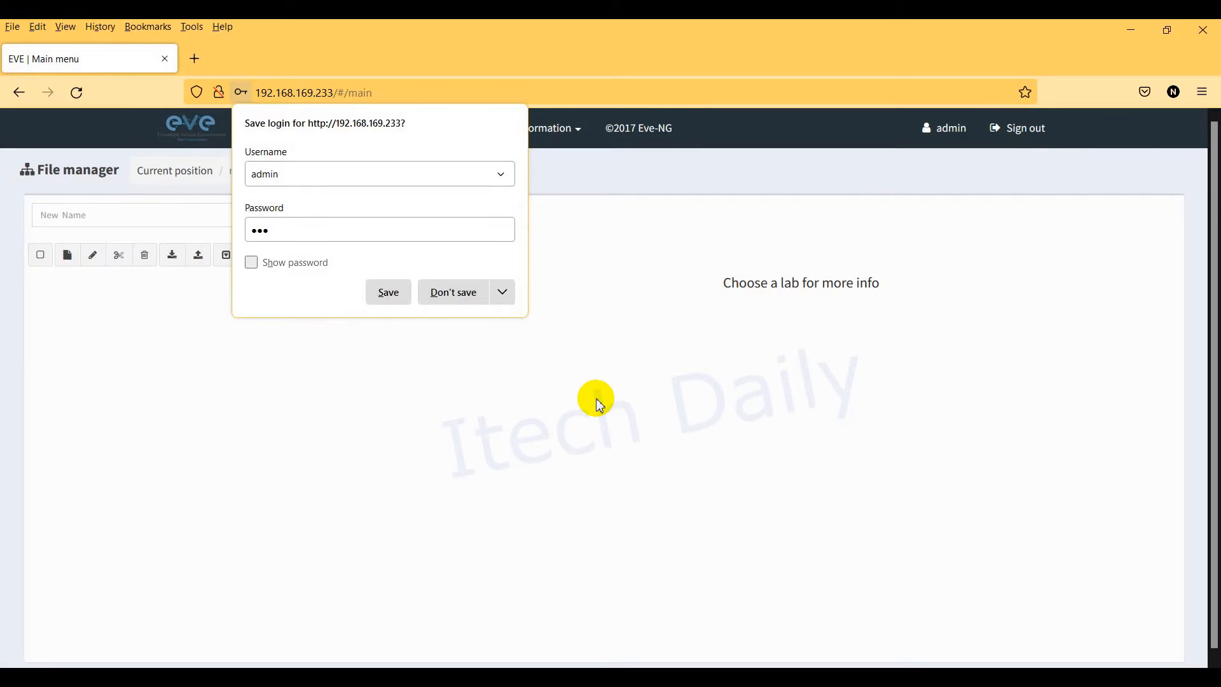
{"action": "left_click", "coordinate": [443, 292]}
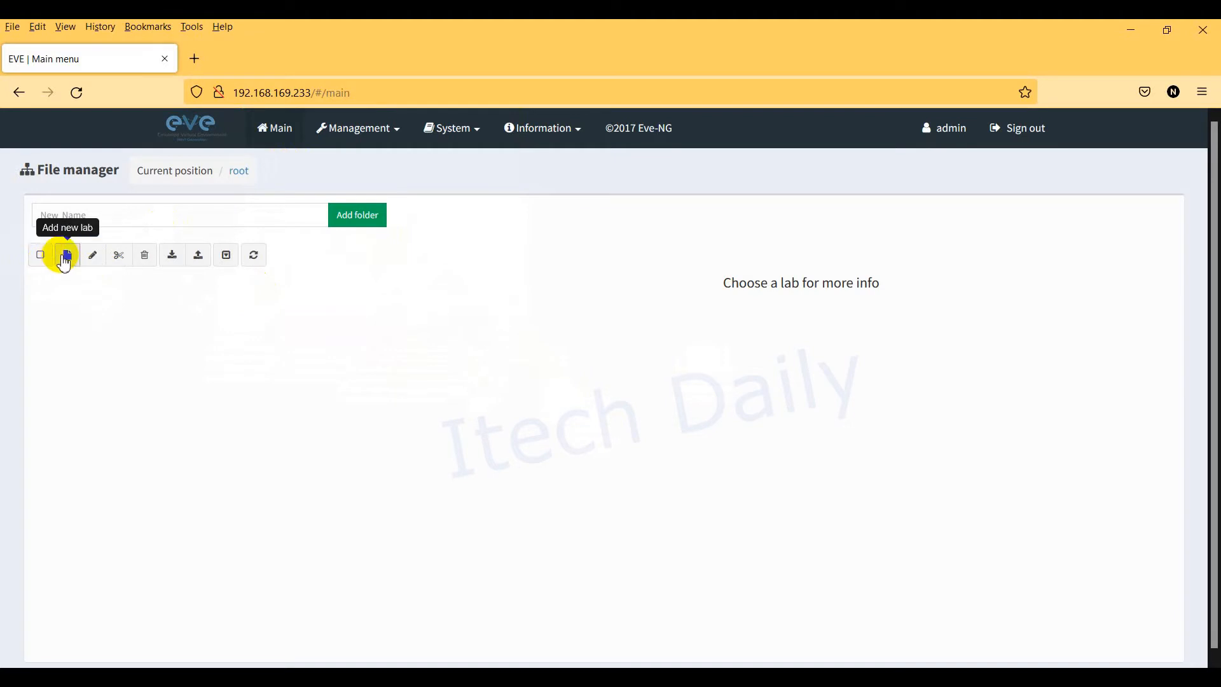
Step: Create and save a new lab named MTCNA-MKT
{"action": "left_click", "coordinate": [66, 257]}
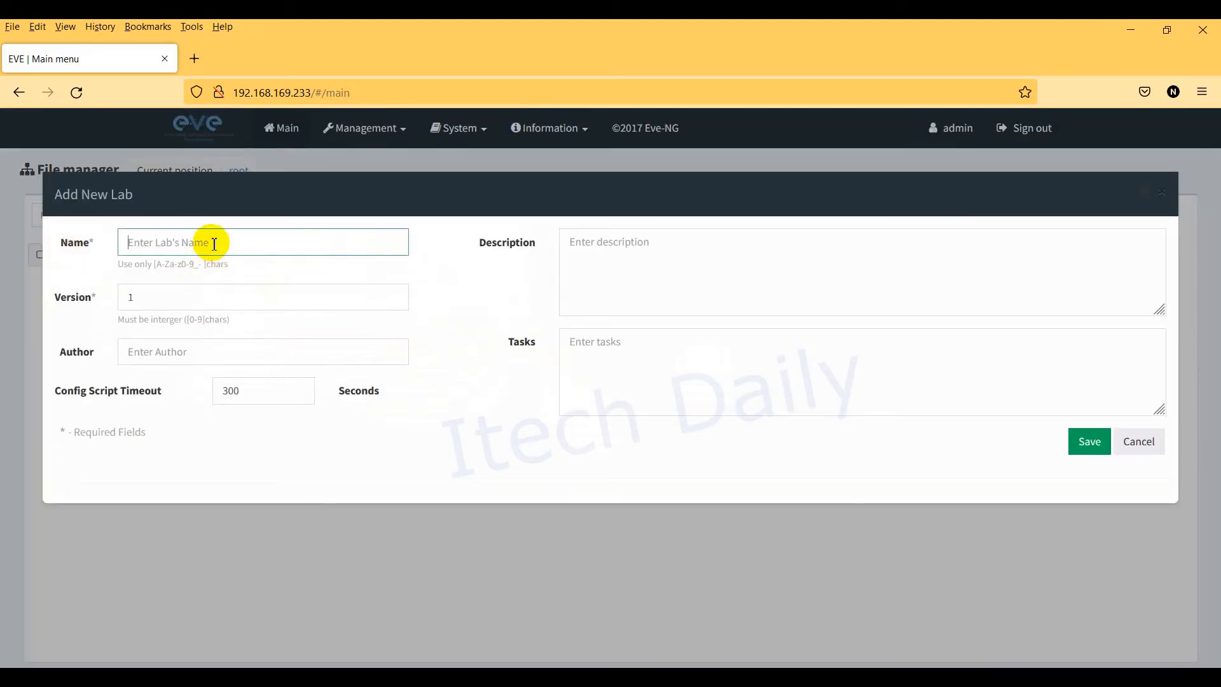
{"action": "type", "text": "MTCNA-MKT"}
{"action": "left_click", "coordinate": [1083, 440]}
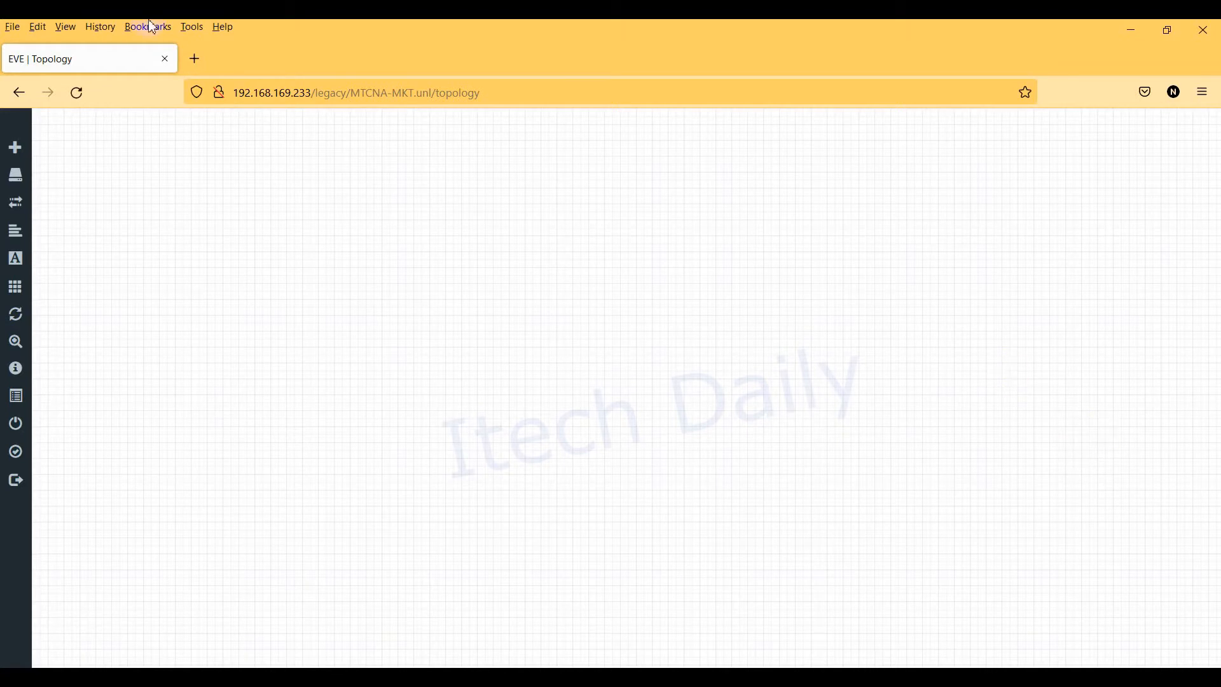
{"action": "mouse_move", "coordinate": [11, 148]}
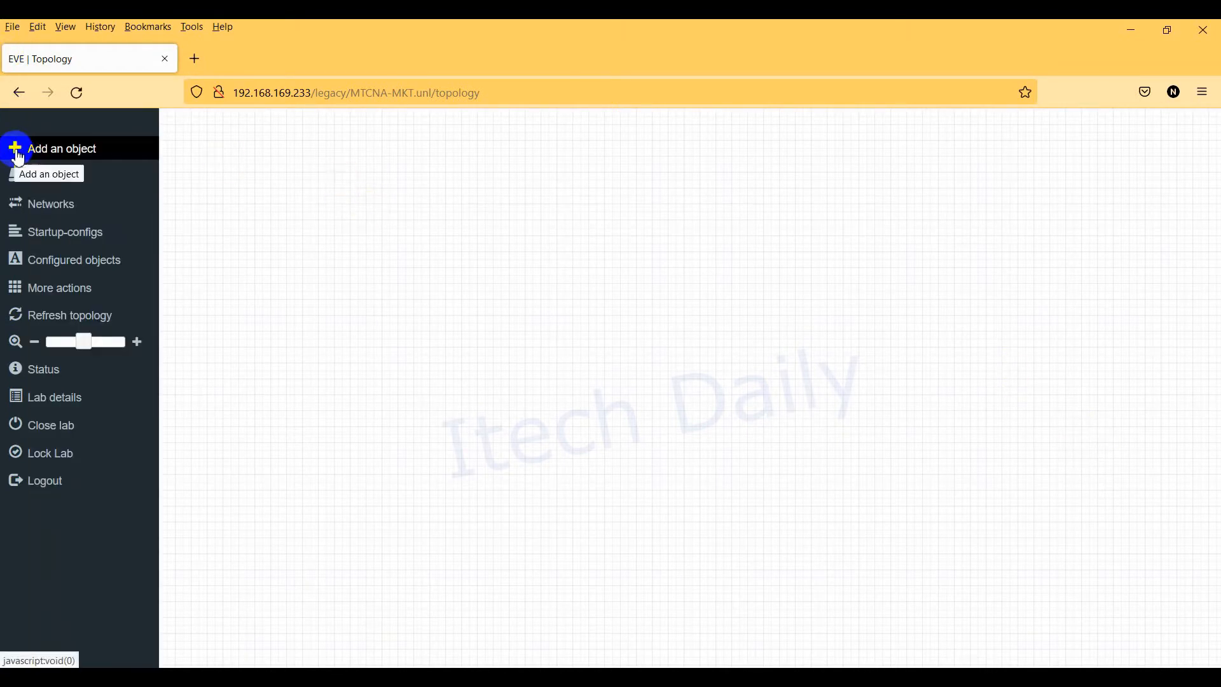
{"action": "left_click", "coordinate": [14, 150]}
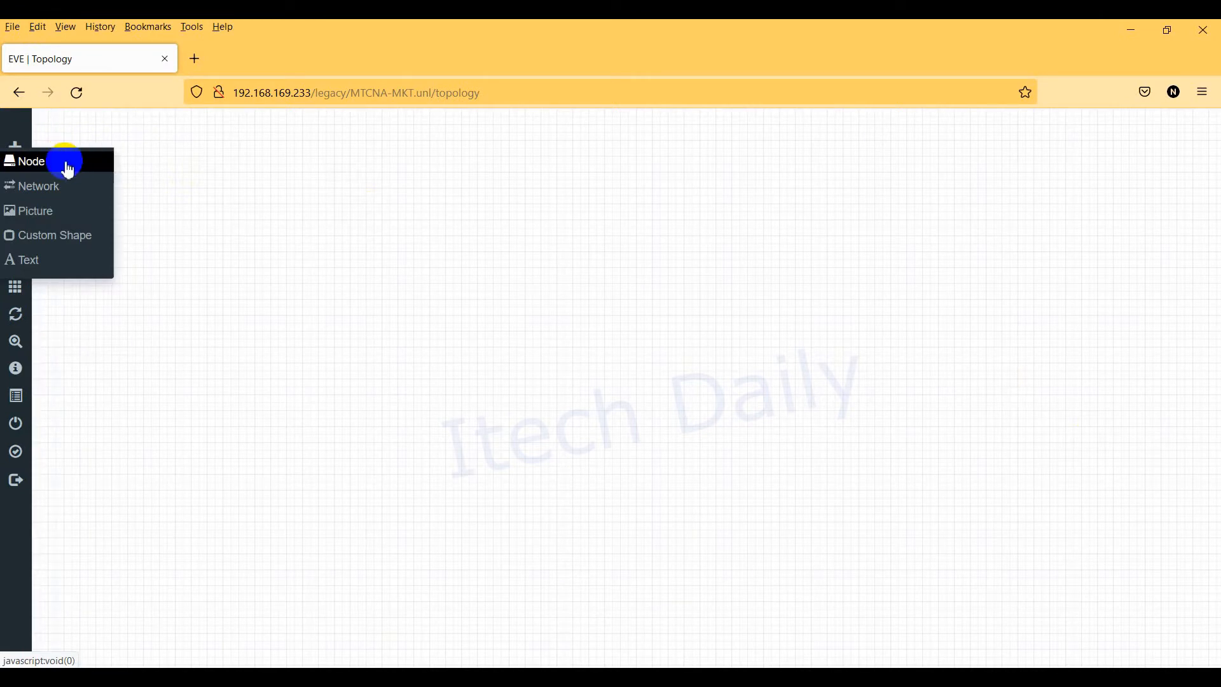
{"action": "right_click", "coordinate": [181, 178]}
{"action": "left_click", "coordinate": [244, 216]}
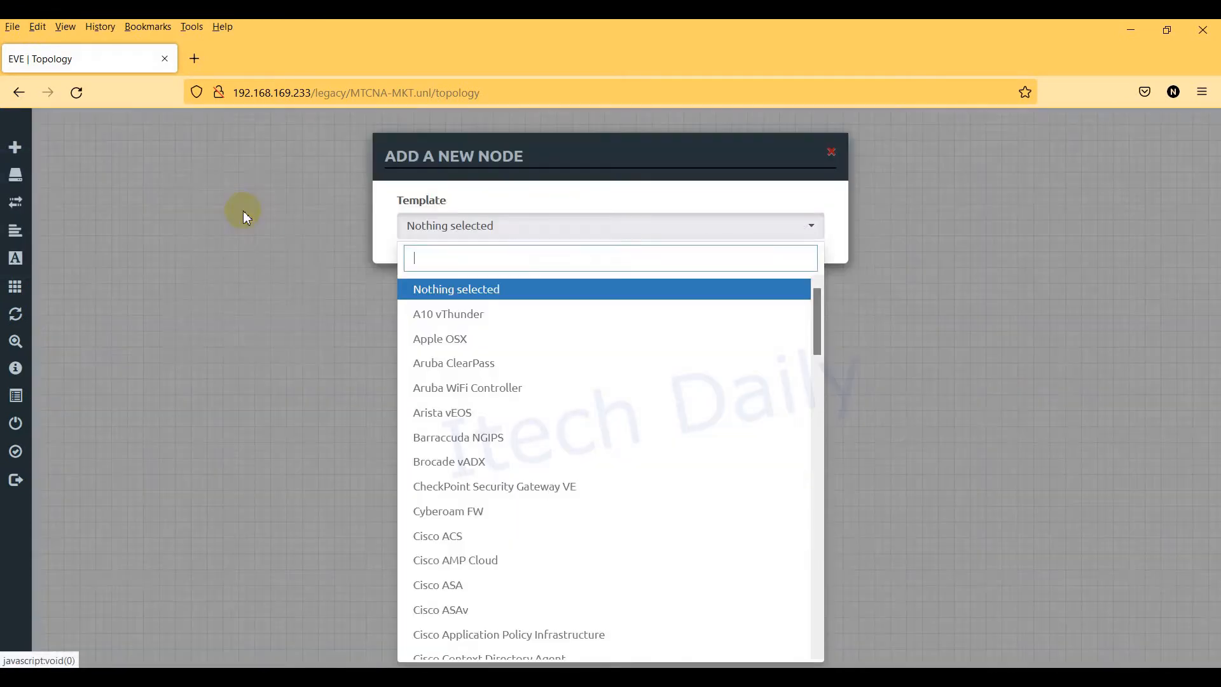
{"action": "type", "text": "mik"}
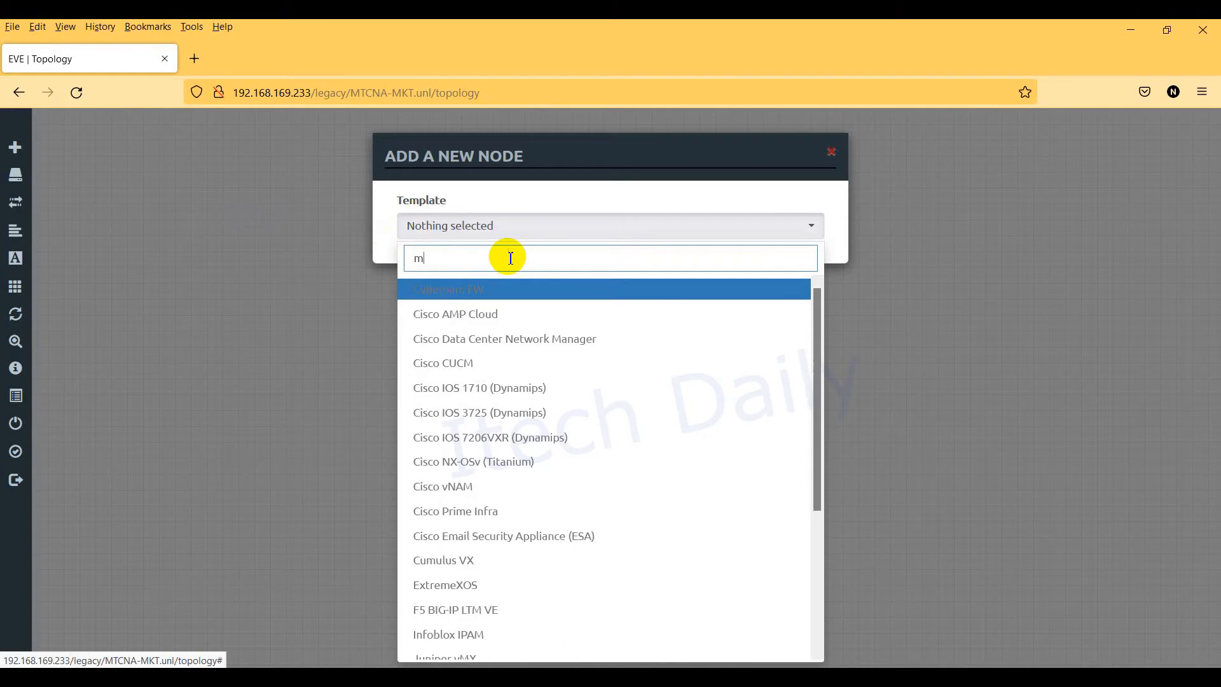
{"action": "key", "text": "BackSpace"}
{"action": "key", "text": "BackSpace"}
{"action": "key", "text": "BackSpace"}
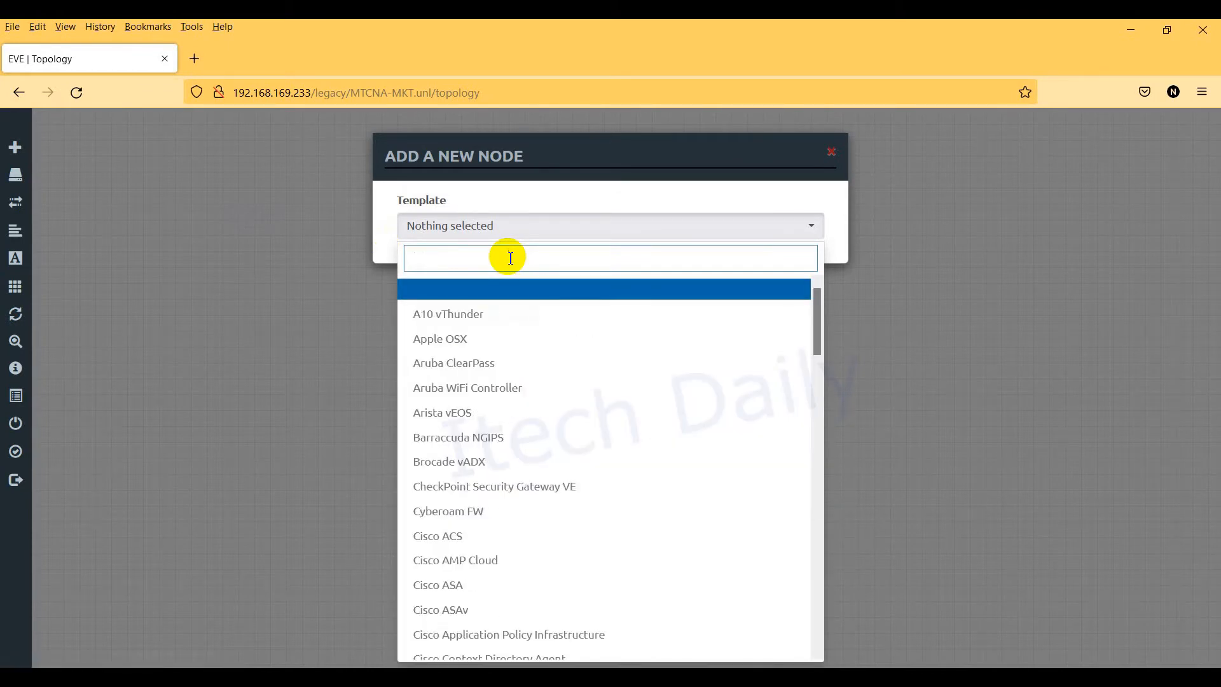
{"action": "left_click", "coordinate": [130, 194]}
{"action": "mouse_move", "coordinate": [11, 147]}
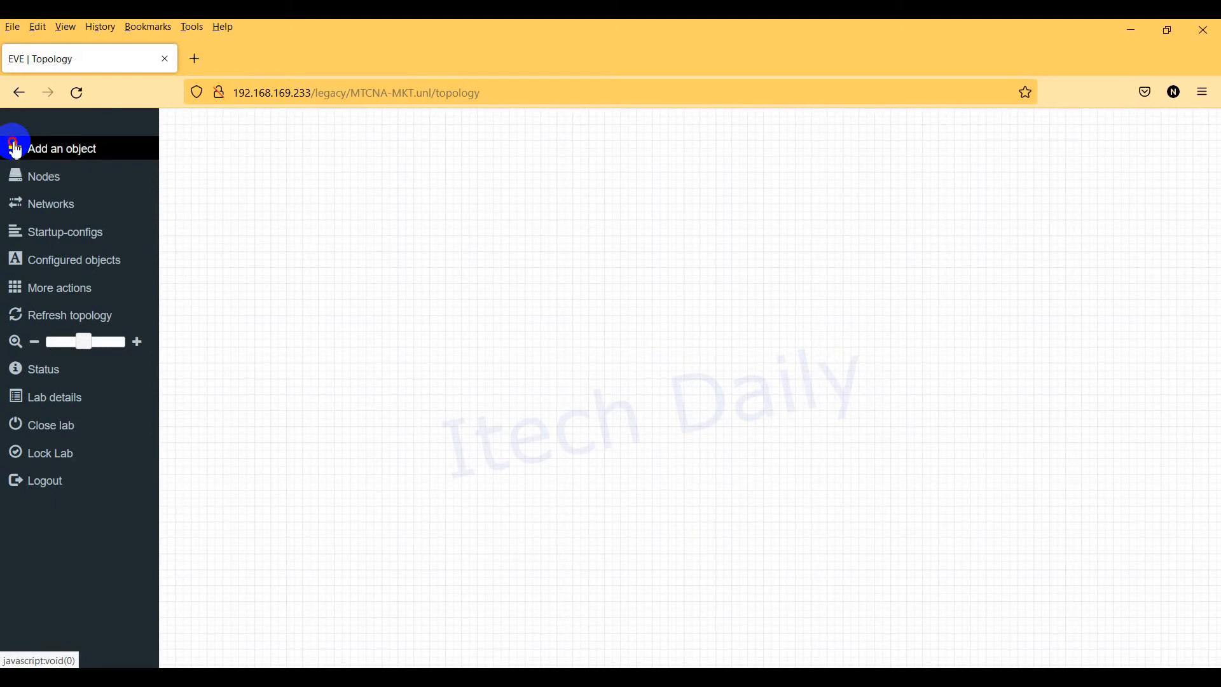
{"action": "left_click", "coordinate": [16, 151]}
{"action": "left_click", "coordinate": [29, 168]}
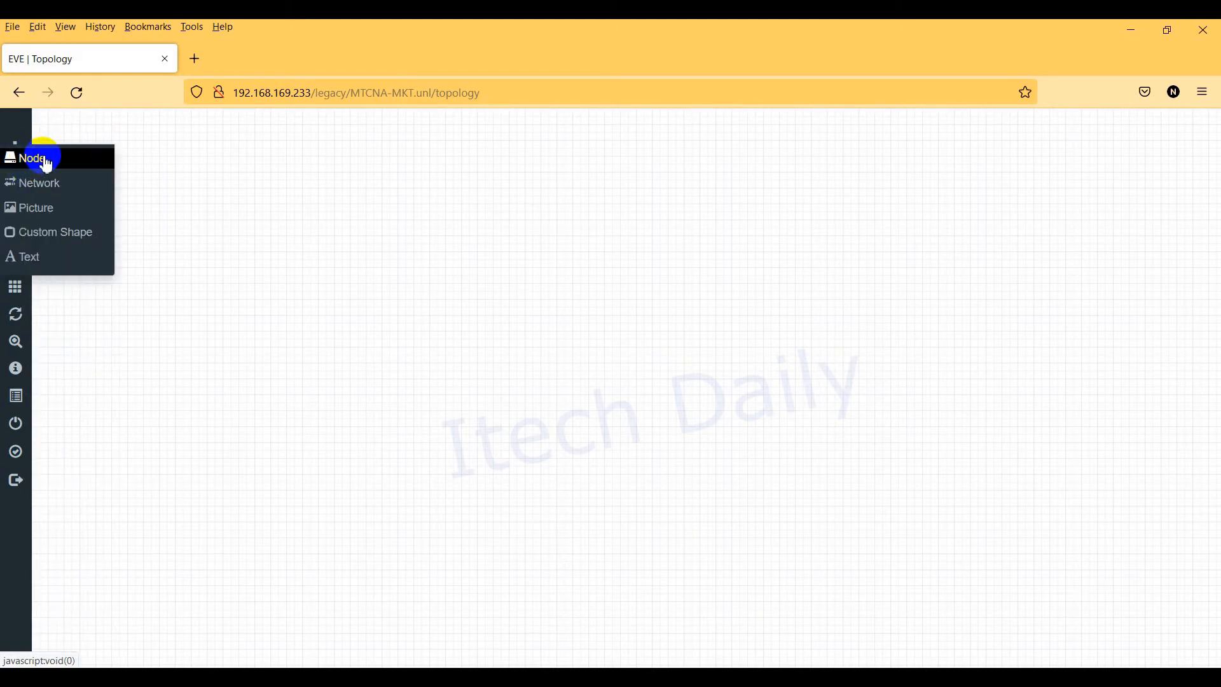
{"action": "left_click", "coordinate": [938, 290]}
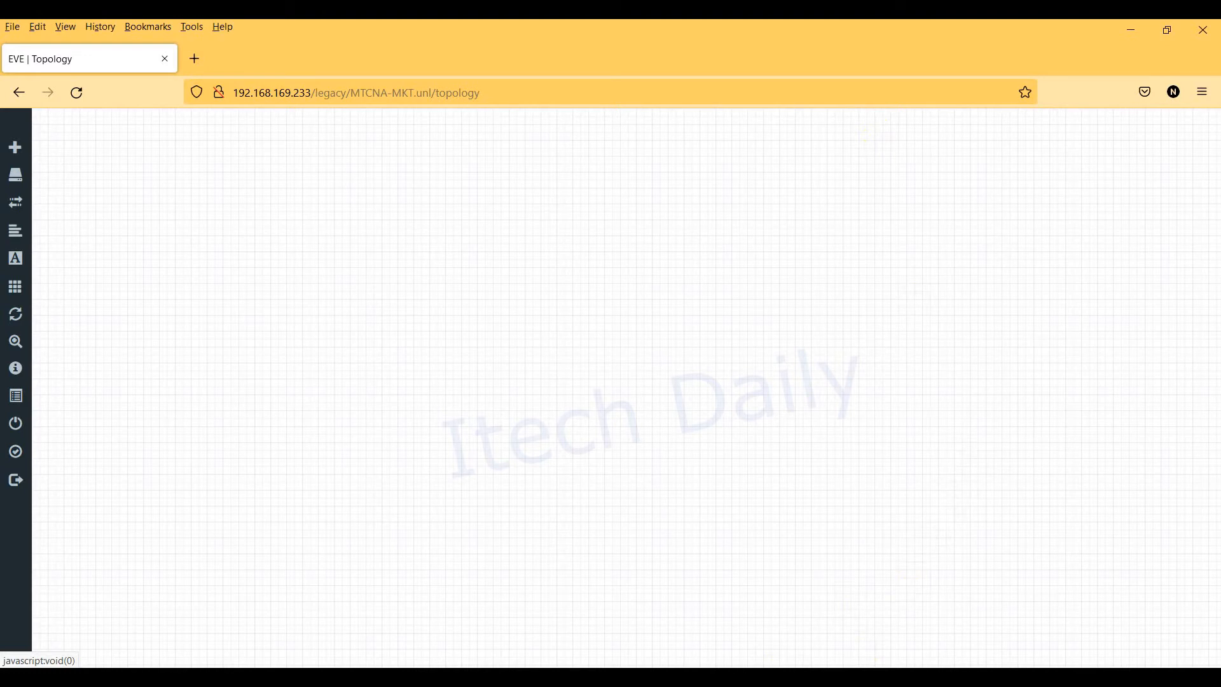
{"action": "key", "text": "alt+Tab"}
Step: Enter the server address as FileZilla's host and verify 192.168.169.233 on the VM console
{"action": "left_click", "coordinate": [544, 231]}
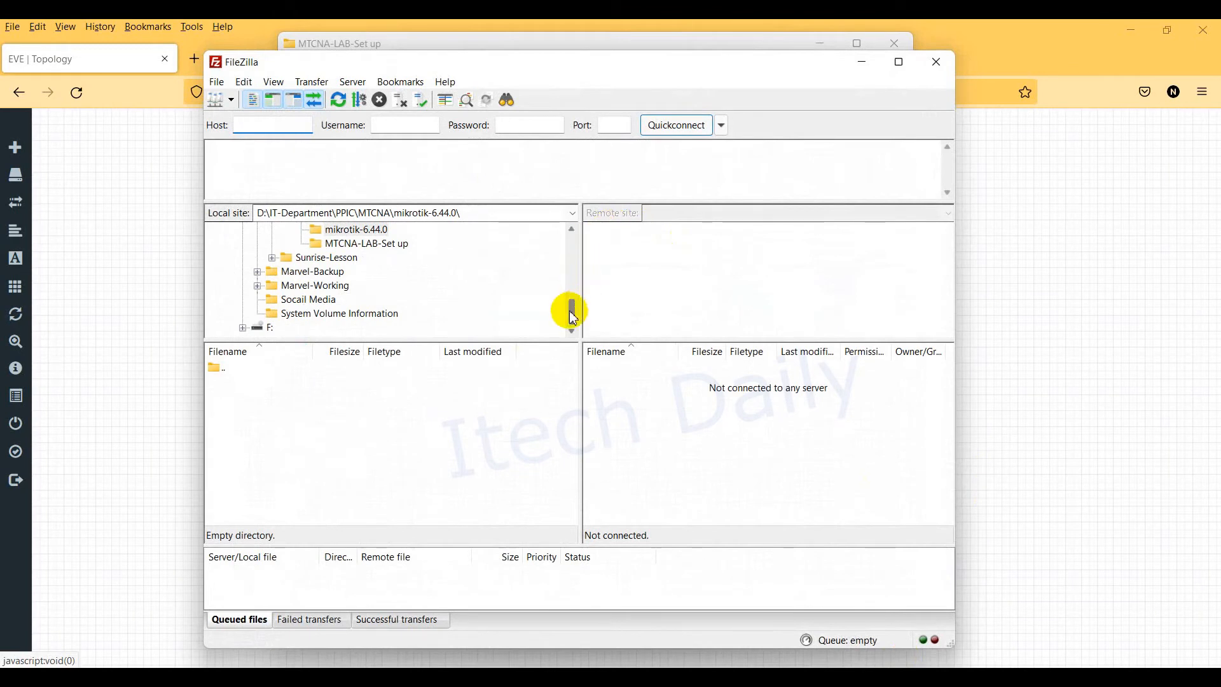
{"action": "left_click_drag", "start_coordinate": [572, 317], "coordinate": [566, 219]}
{"action": "left_click", "coordinate": [258, 125]}
{"action": "type", "text": "1"}
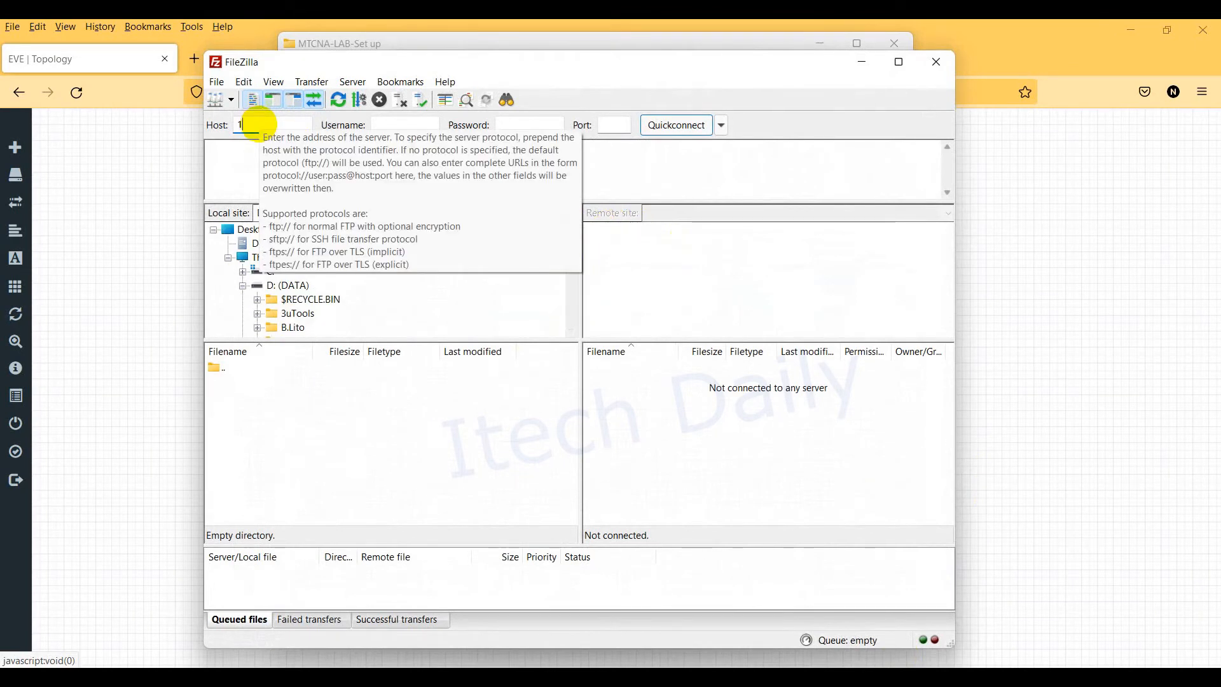
{"action": "type", "text": "92.168.169.22"}
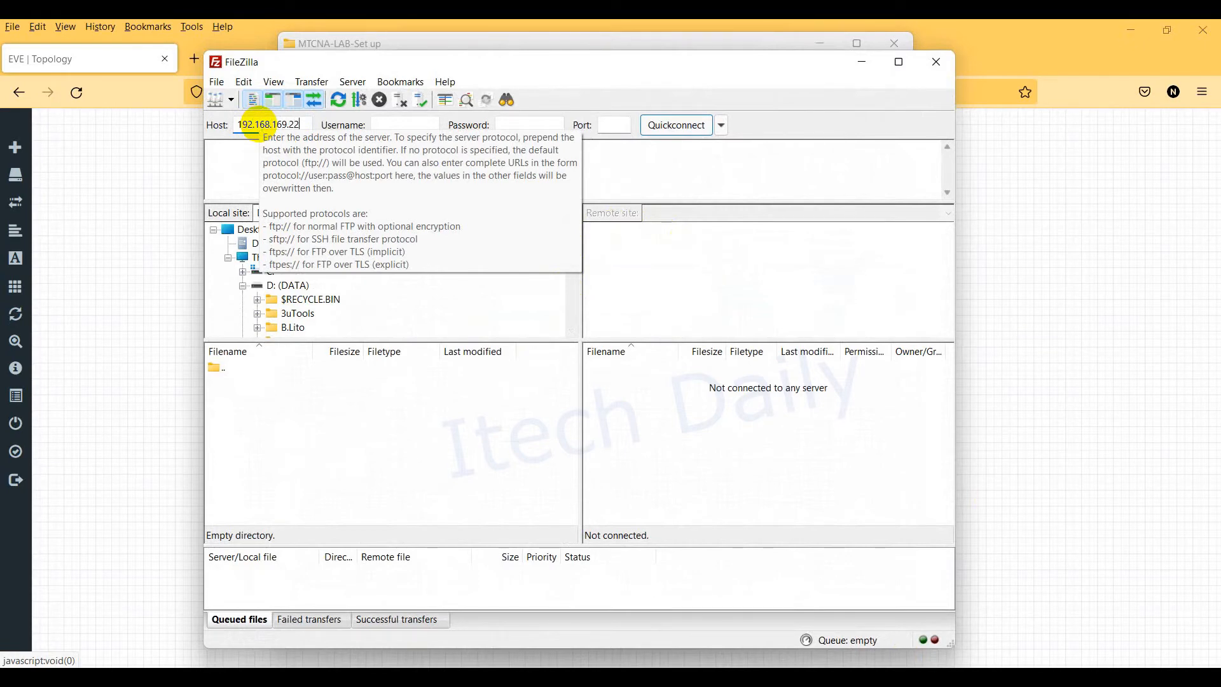
{"action": "type", "text": "3"}
{"action": "left_click_drag", "start_coordinate": [428, 65], "coordinate": [665, 104]}
{"action": "left_click_drag", "start_coordinate": [605, 49], "coordinate": [477, 258]}
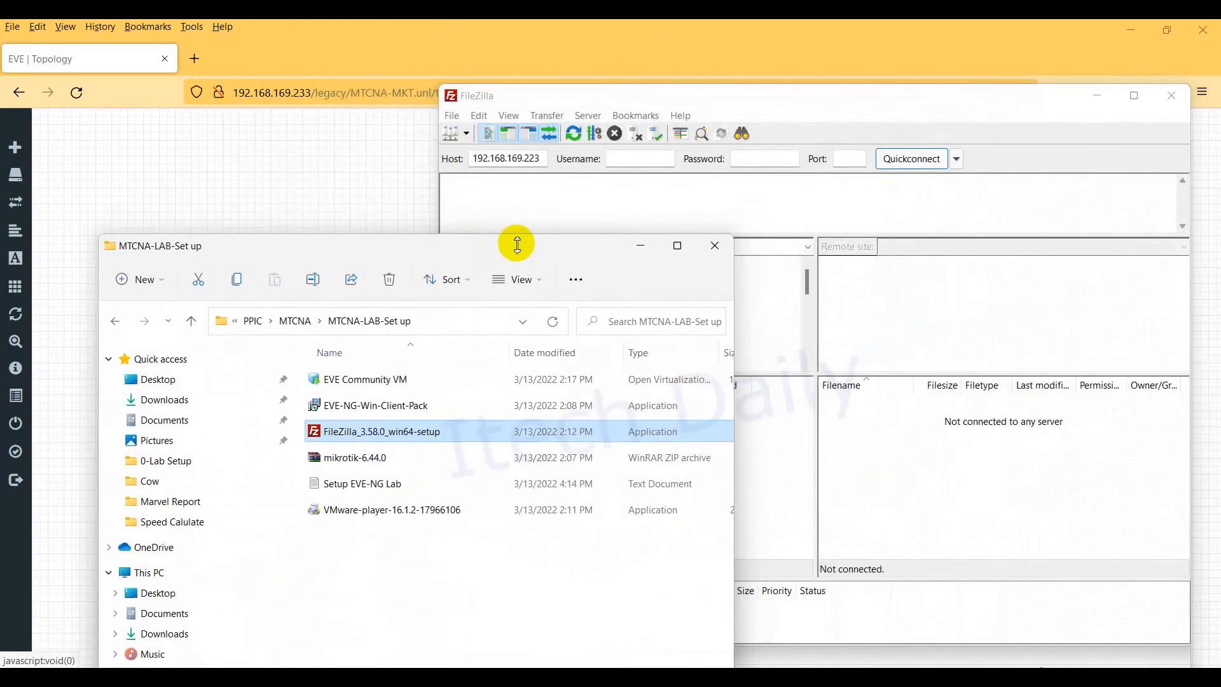
{"action": "left_click", "coordinate": [535, 157]}
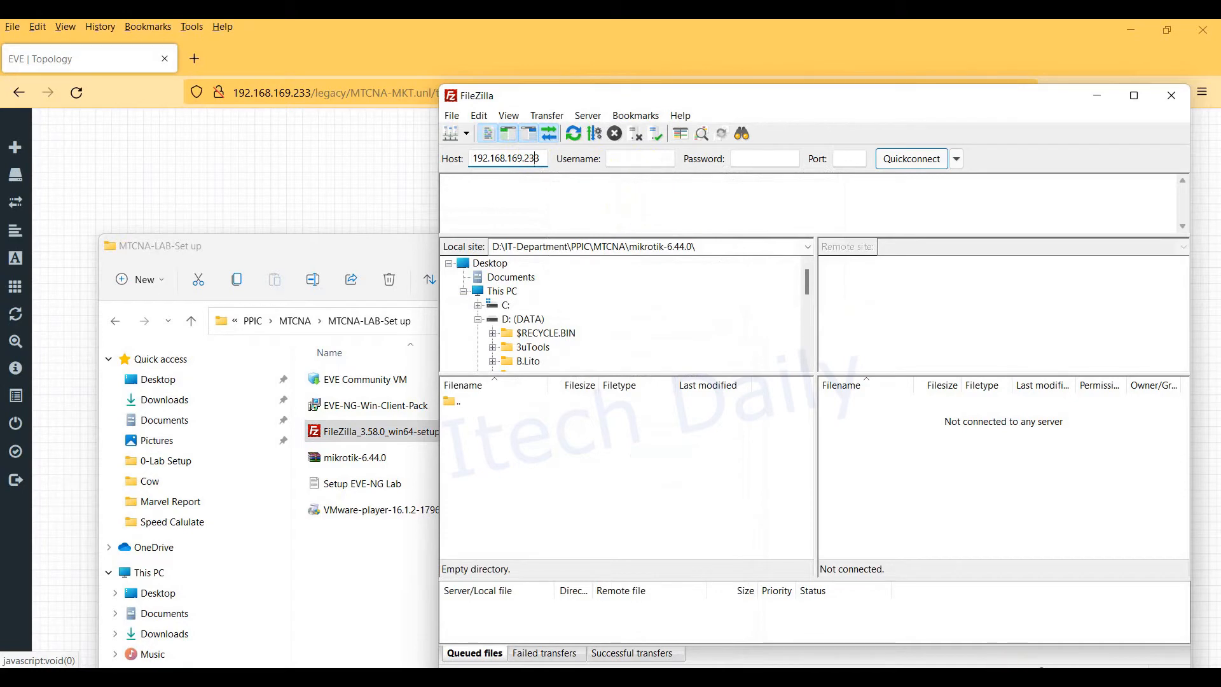
{"action": "left_click", "coordinate": [1049, 589]}
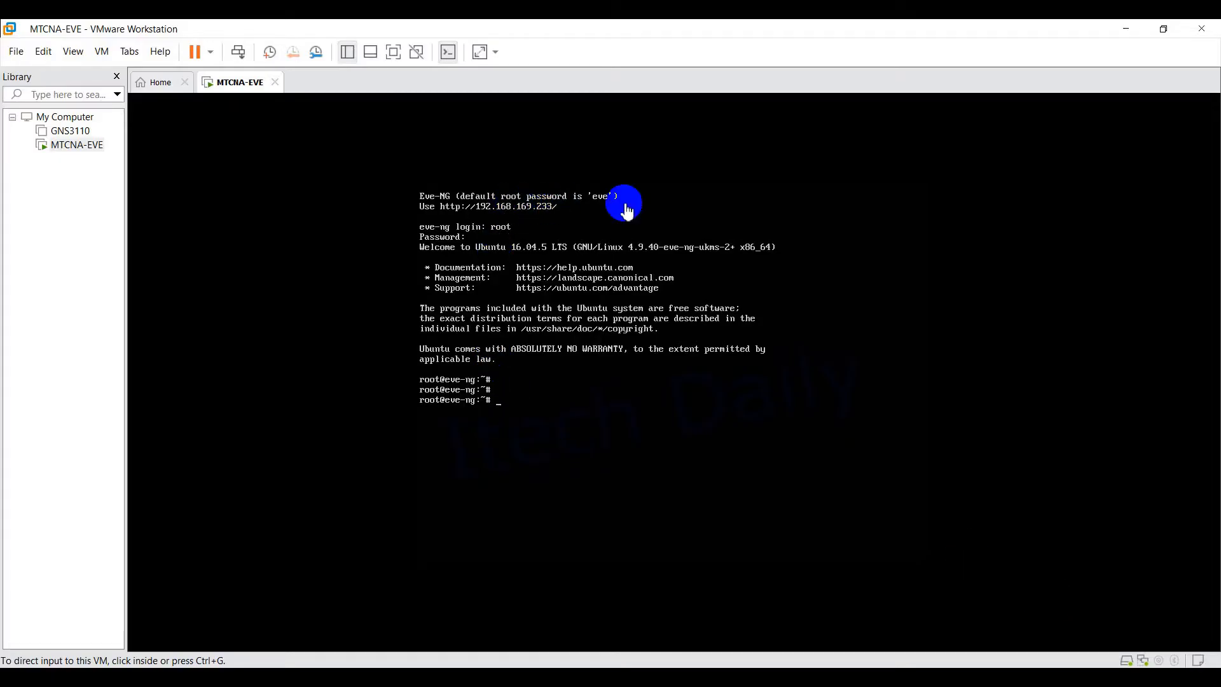
{"action": "left_click", "coordinate": [1138, 31]}
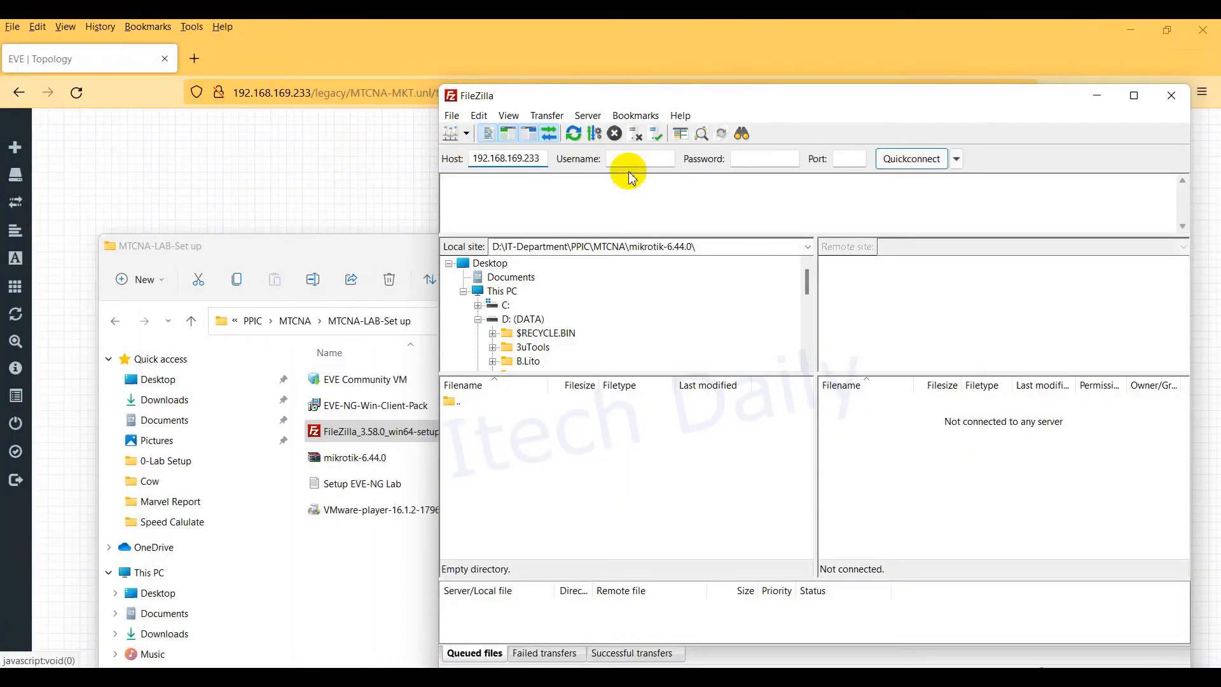
Step: Quickconnect to the EVE-NG server as root over SFTP and always trust its host key
{"action": "left_click", "coordinate": [650, 157]}
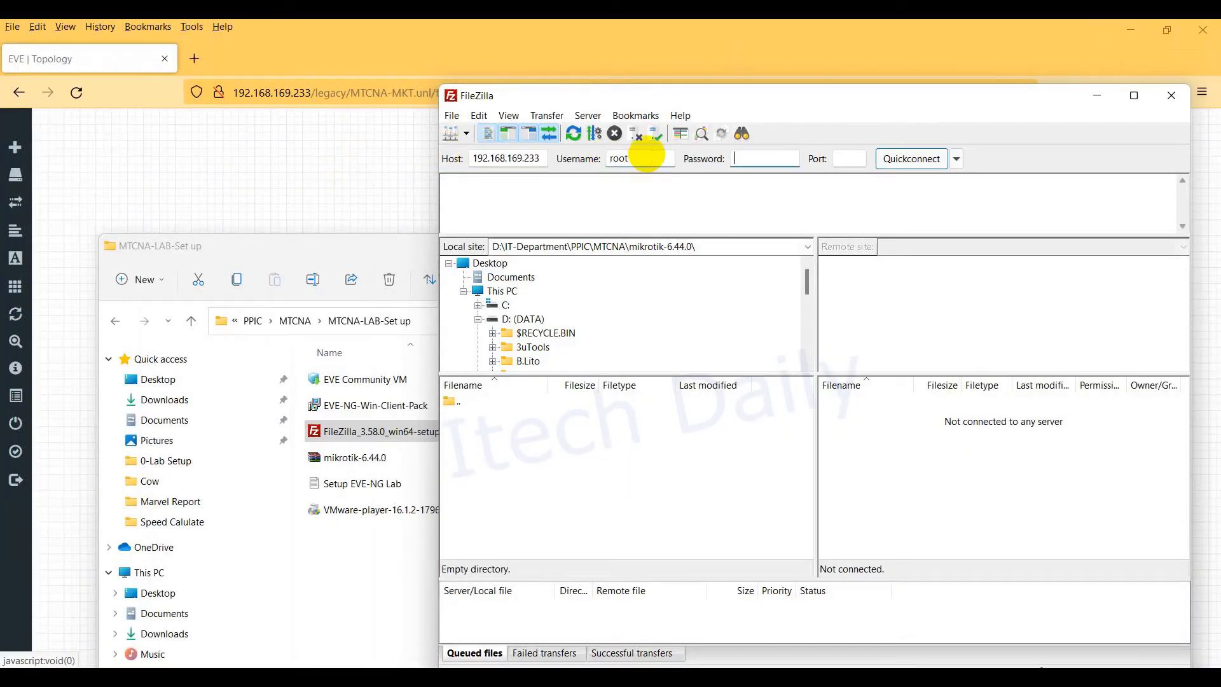
{"action": "type", "text": "ev"}
{"action": "left_click", "coordinate": [893, 159]}
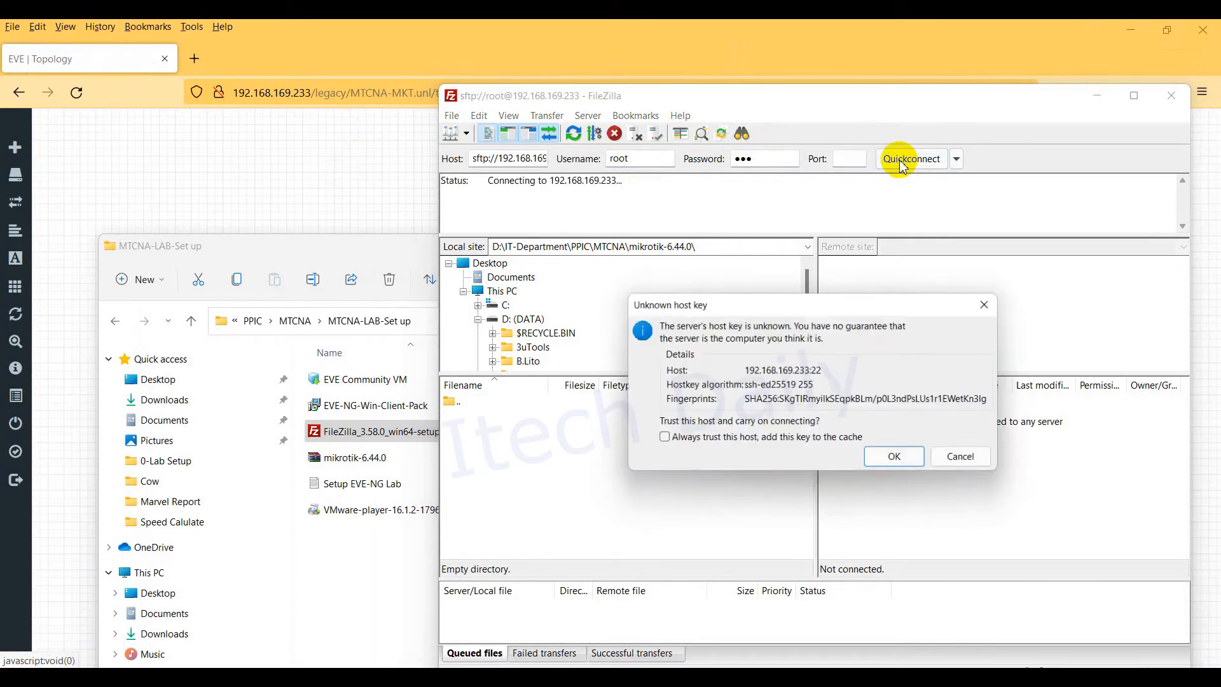
{"action": "left_click", "coordinate": [736, 440]}
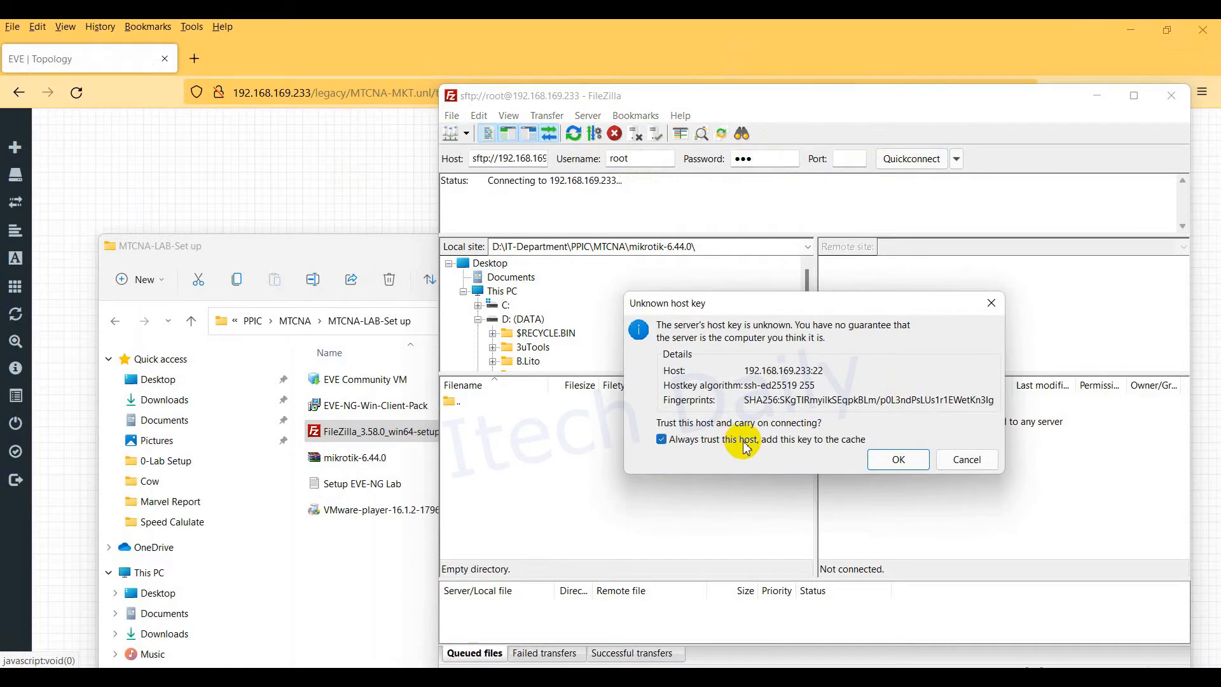
{"action": "left_click", "coordinate": [899, 459]}
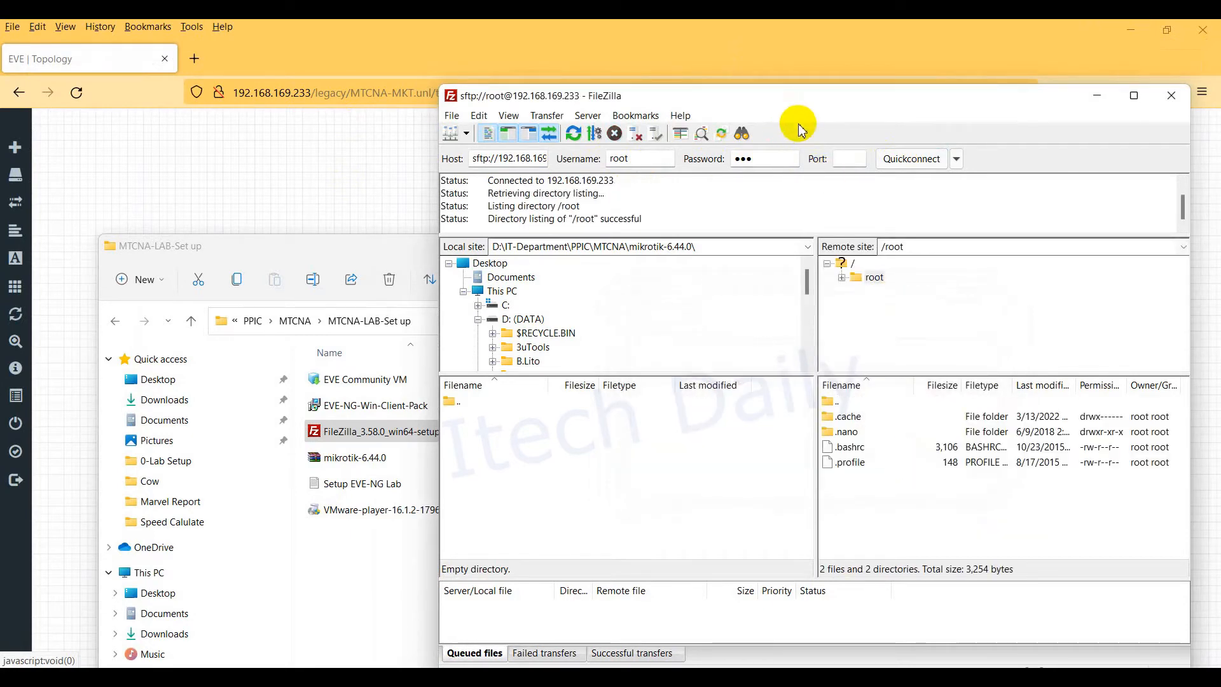
Step: Rearrange the windows and browse the local setup folder back up to MTCNA
{"action": "mouse_move", "coordinate": [766, 105]}
{"action": "left_mouse_down"}
{"action": "mouse_move", "coordinate": [704, 75]}
{"action": "mouse_move", "coordinate": [761, 83]}
{"action": "left_mouse_up"}
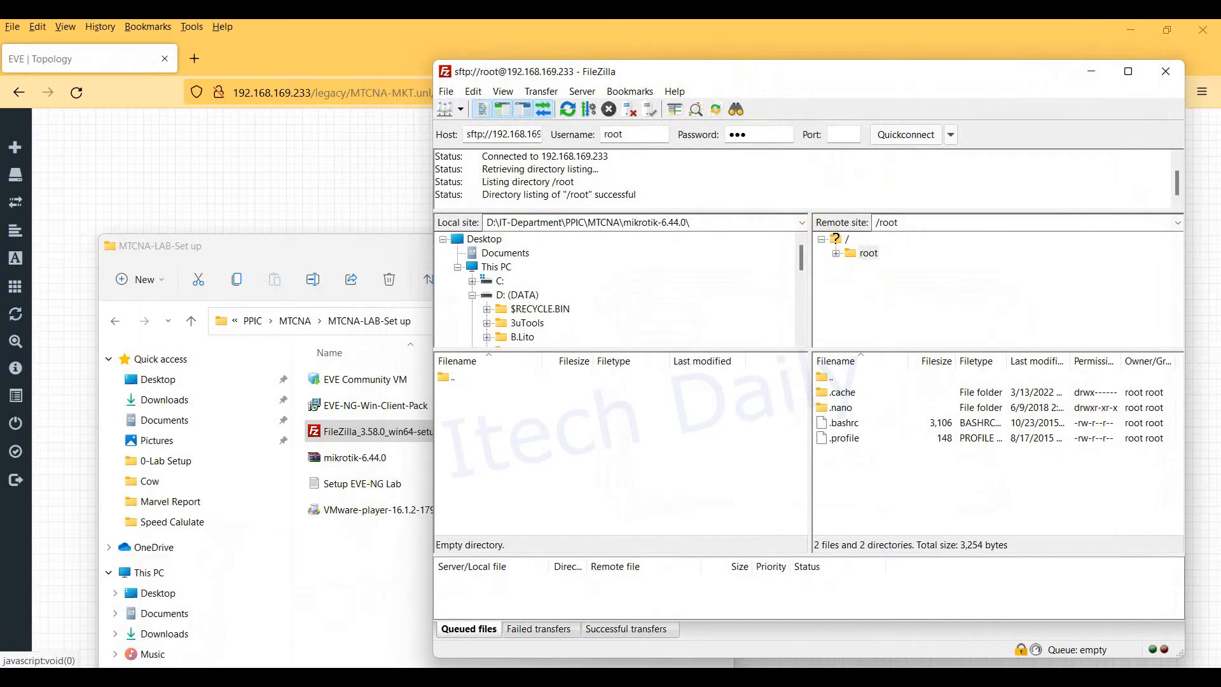
{"action": "left_click", "coordinate": [199, 611]}
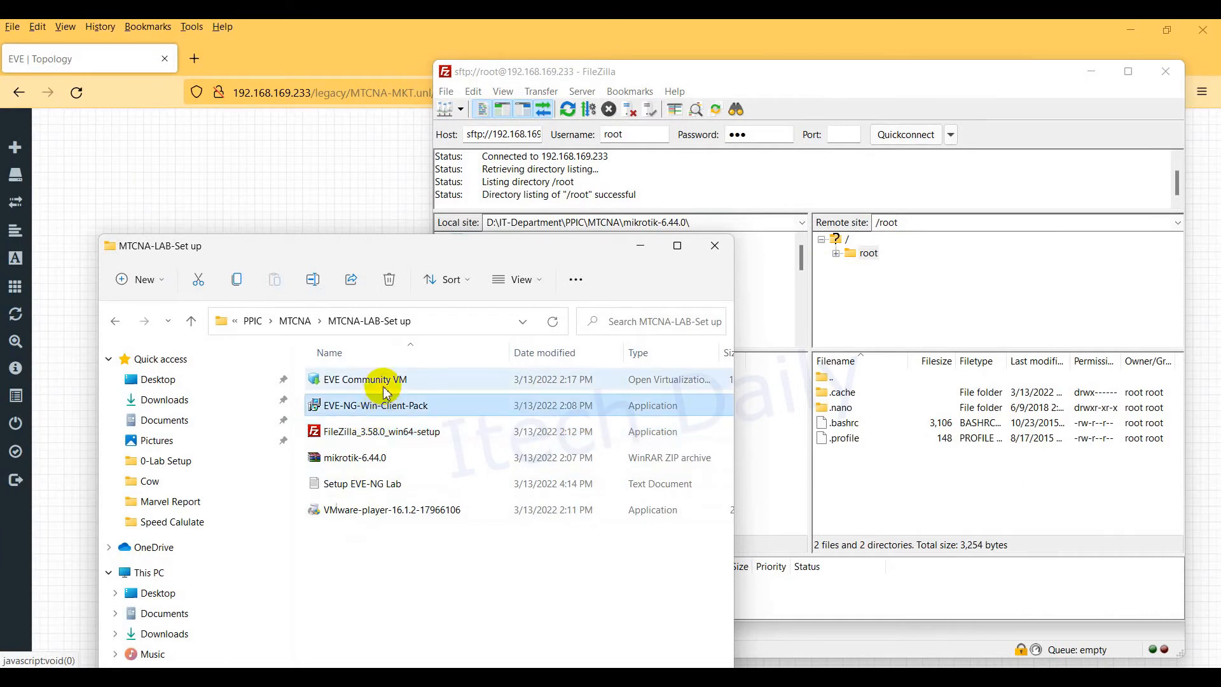
{"action": "left_click", "coordinate": [367, 380]}
{"action": "left_click", "coordinate": [372, 468]}
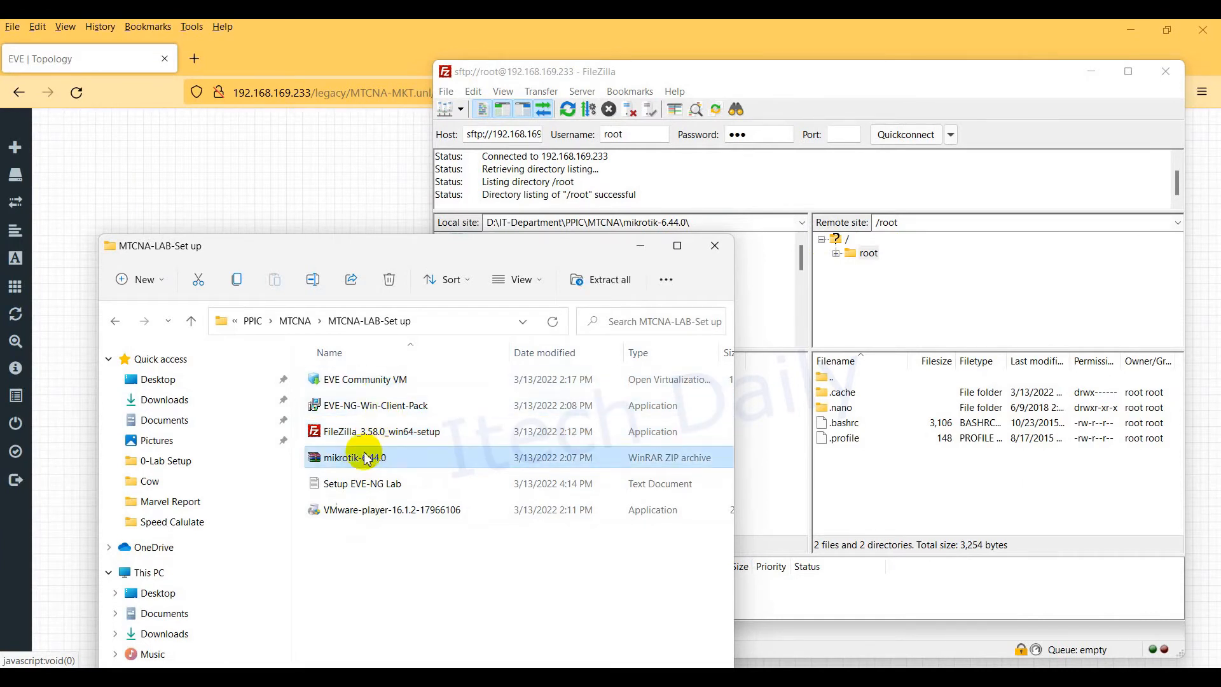
{"action": "left_click", "coordinate": [114, 320]}
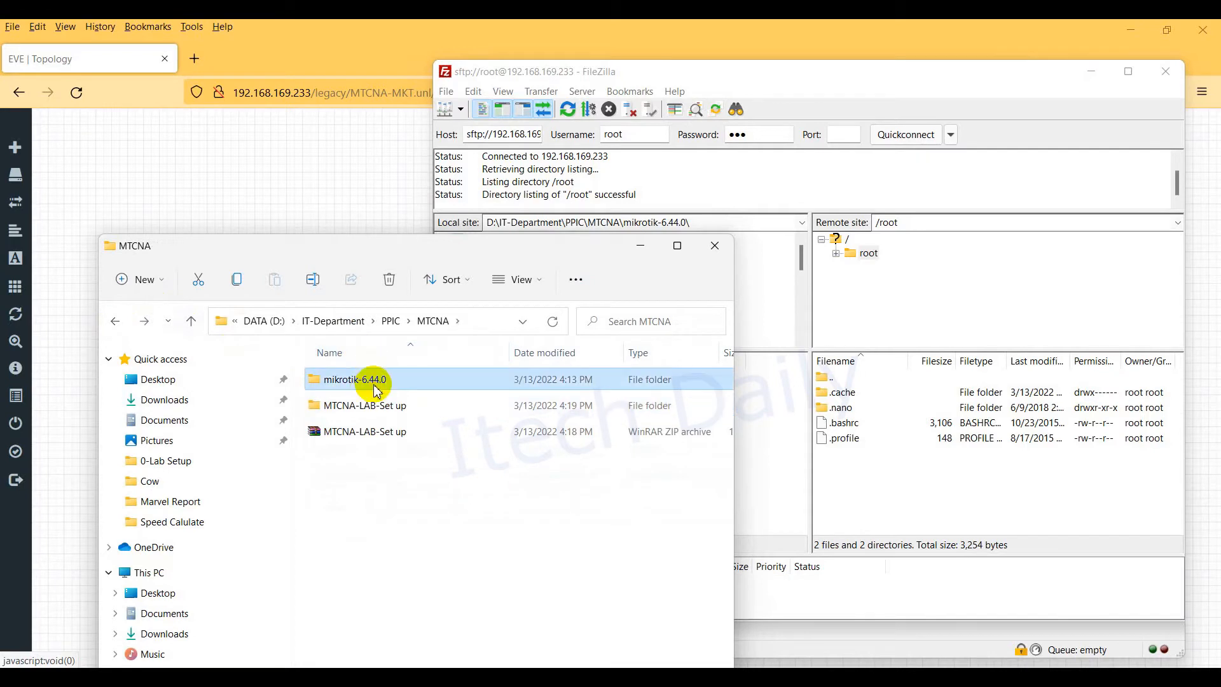
Step: Go to the server's top-level folder in the remote pane and open opt
{"action": "left_click", "coordinate": [994, 285]}
{"action": "left_click", "coordinate": [827, 240]}
{"action": "left_click", "coordinate": [822, 239]}
{"action": "left_click", "coordinate": [844, 489]}
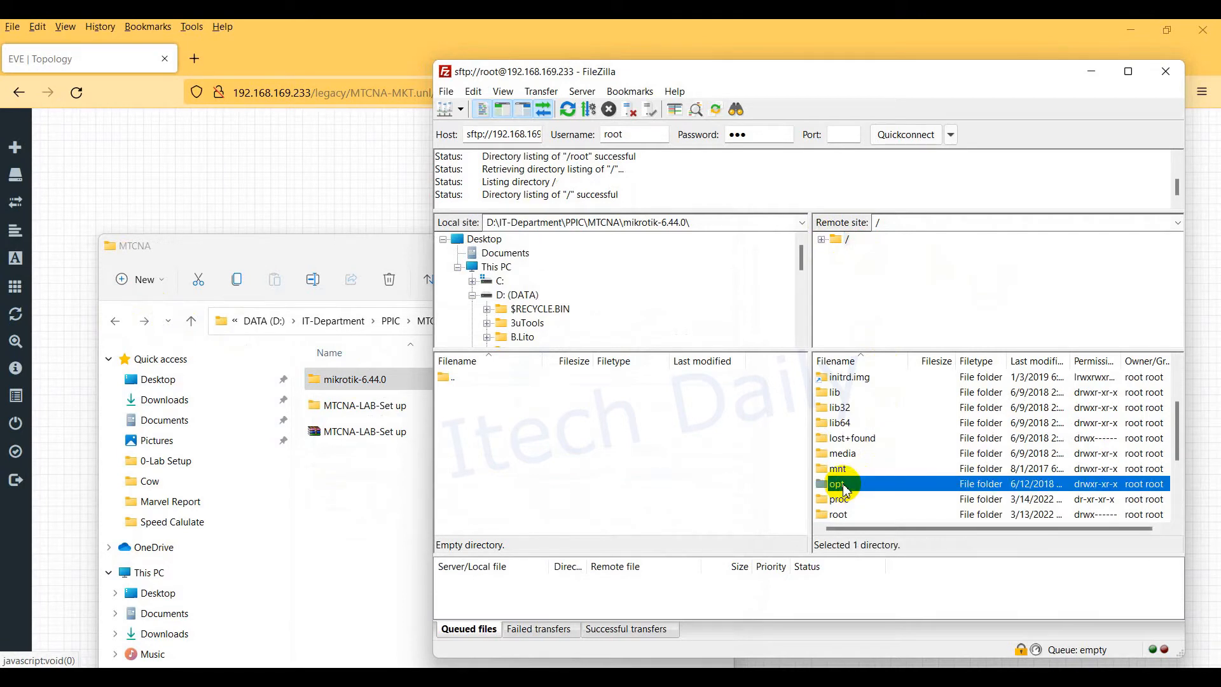
{"action": "double_click", "coordinate": [844, 490]}
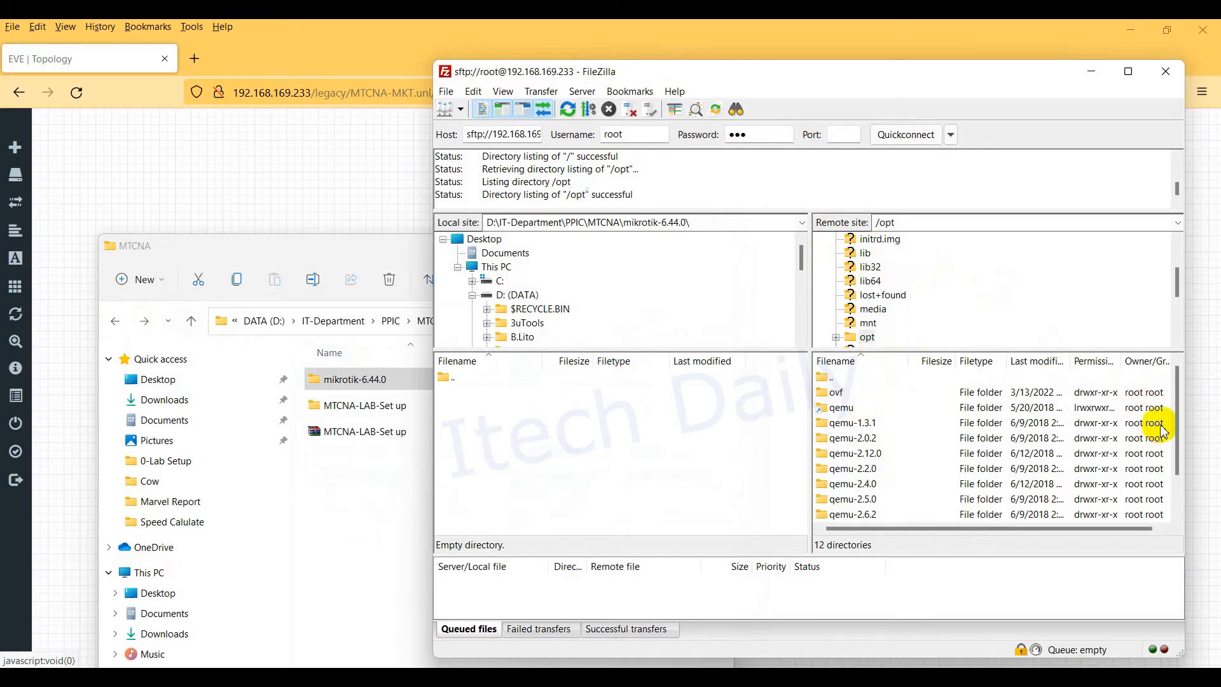
{"action": "left_click_drag", "start_coordinate": [1176, 423], "coordinate": [1178, 453]}
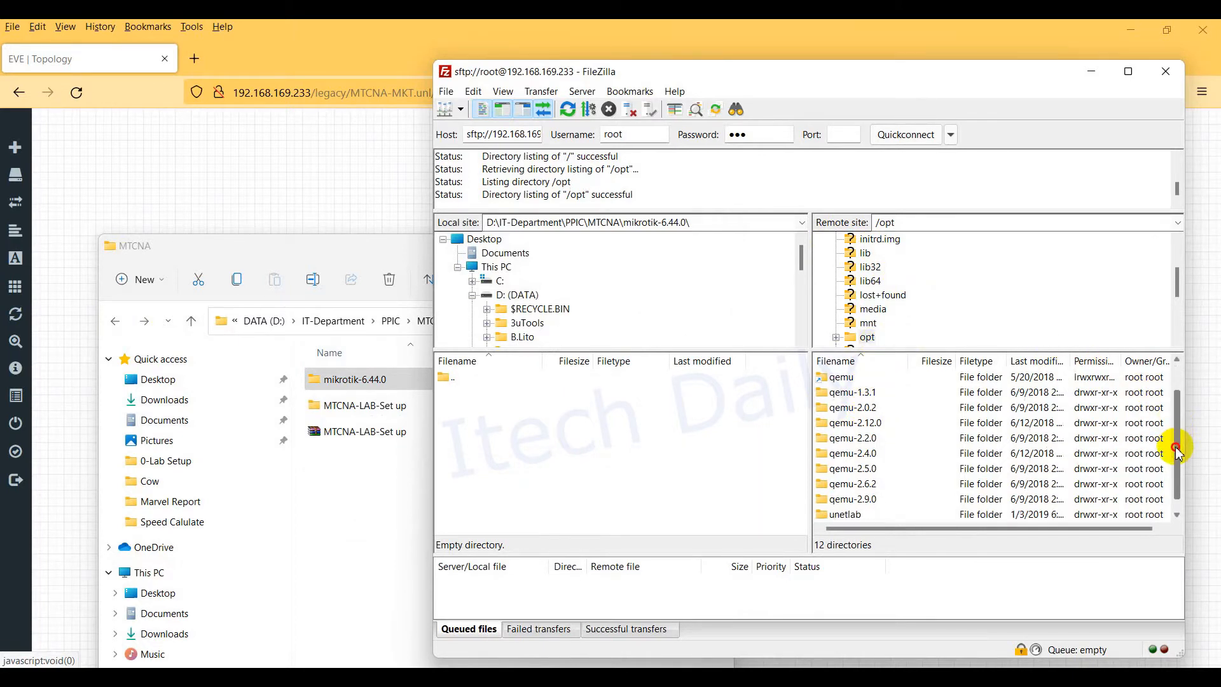
Step: Open unetlab, addons and qemu to reach /opt/unetlab/addons/qemu
{"action": "left_click", "coordinate": [856, 515]}
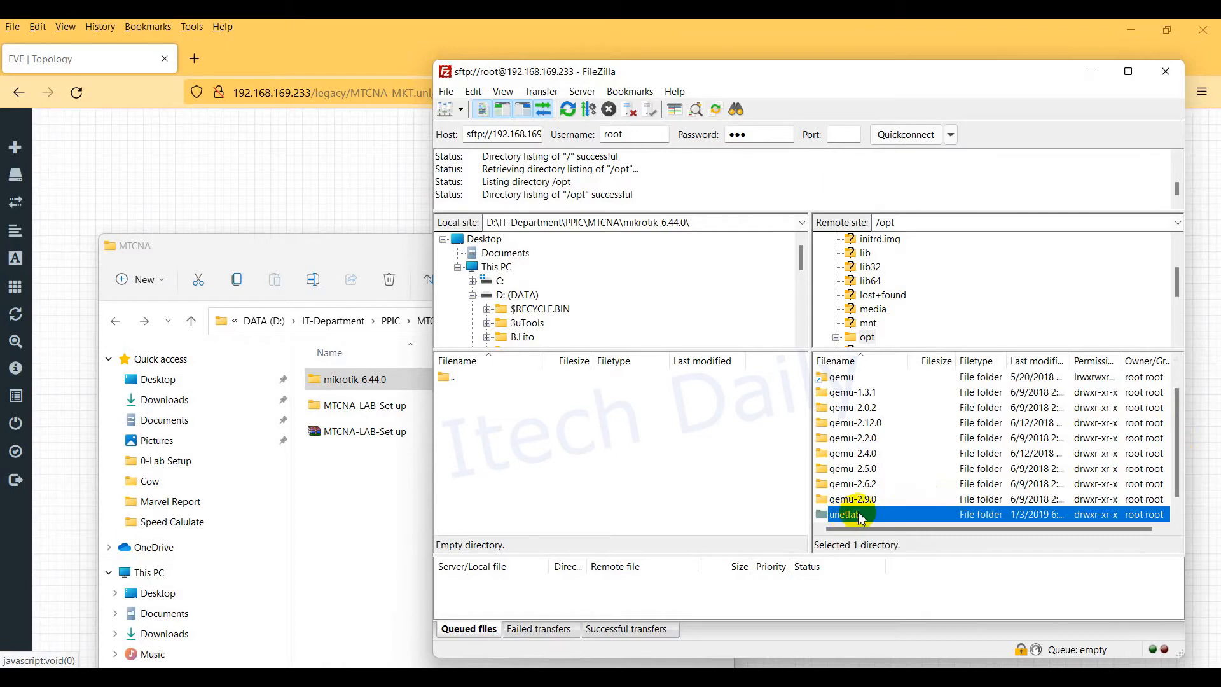
{"action": "double_click", "coordinate": [863, 516]}
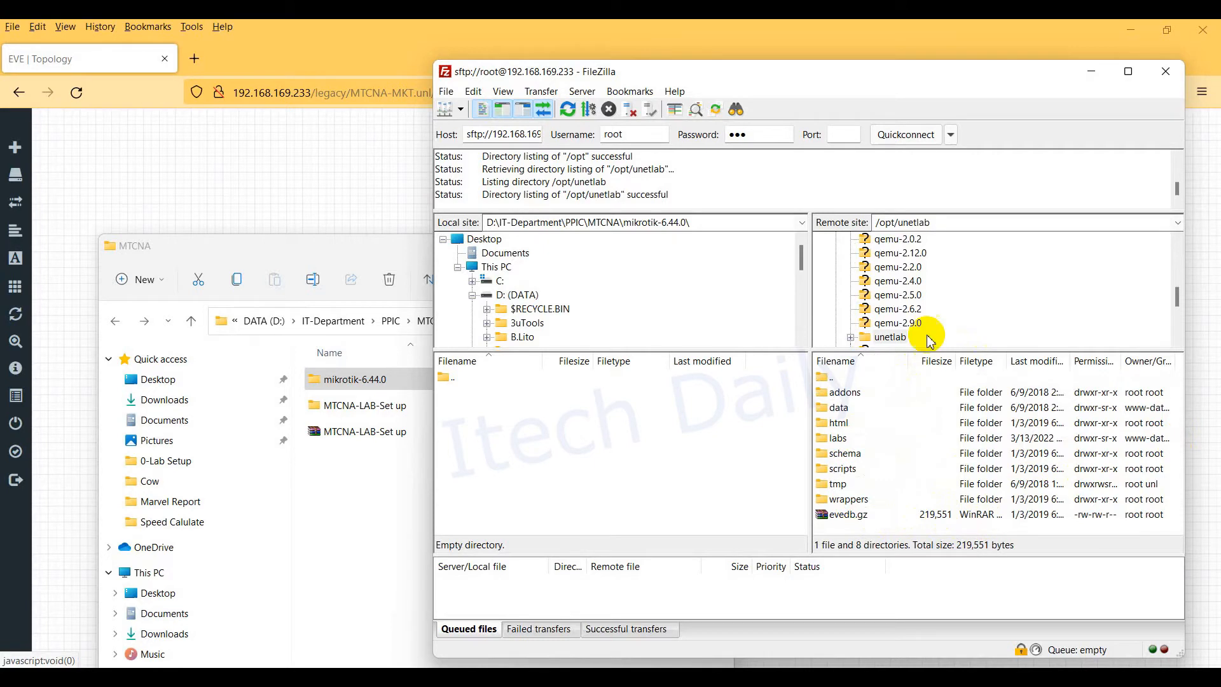
{"action": "left_click", "coordinate": [889, 337]}
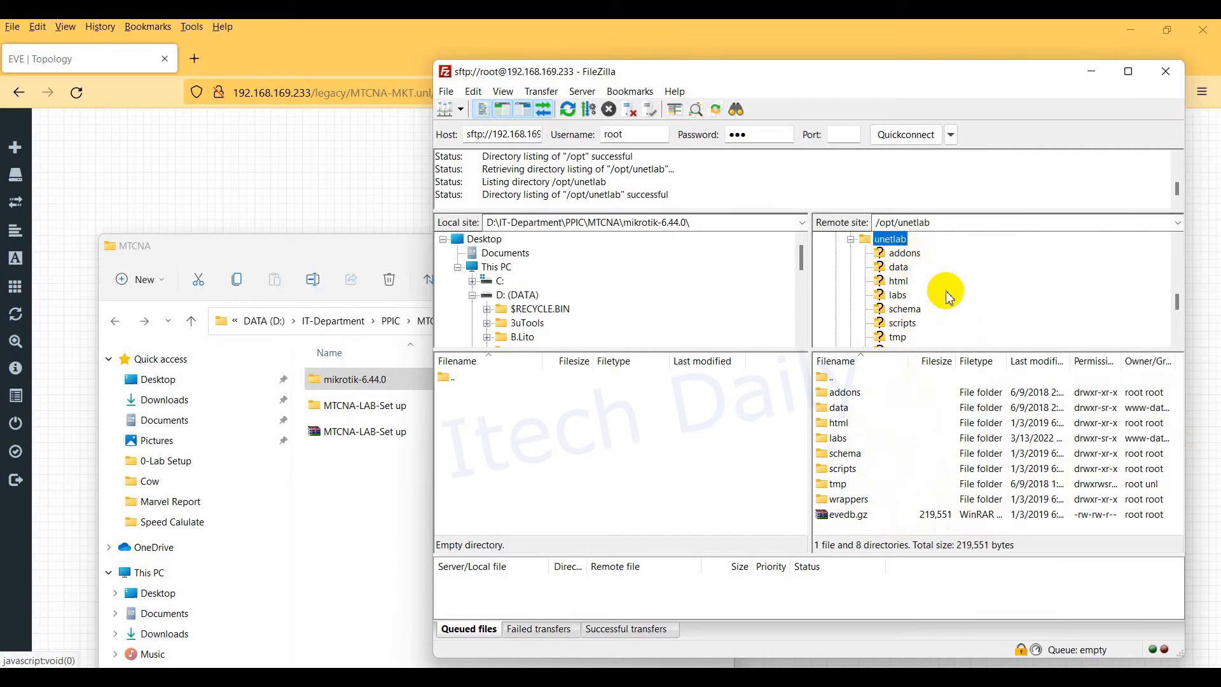
{"action": "scroll", "coordinate": [1183, 304], "scroll_direction": "down", "scroll_amount": 1}
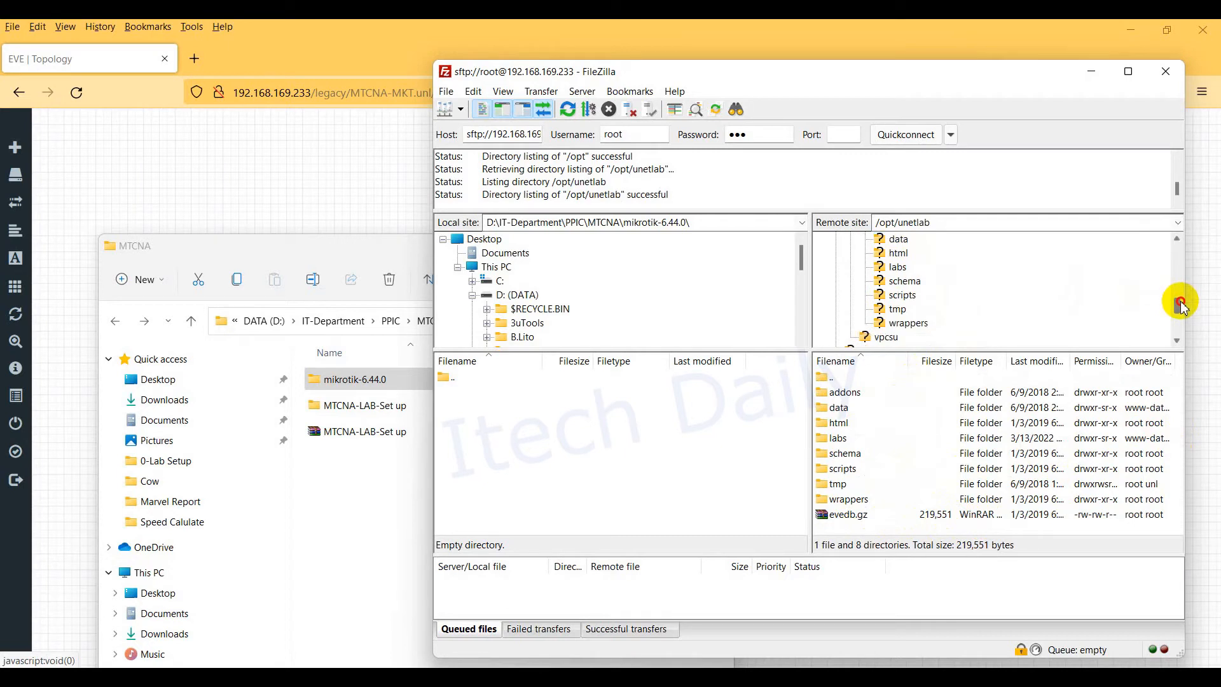
{"action": "scroll", "coordinate": [1182, 305], "scroll_direction": "up", "scroll_amount": 2}
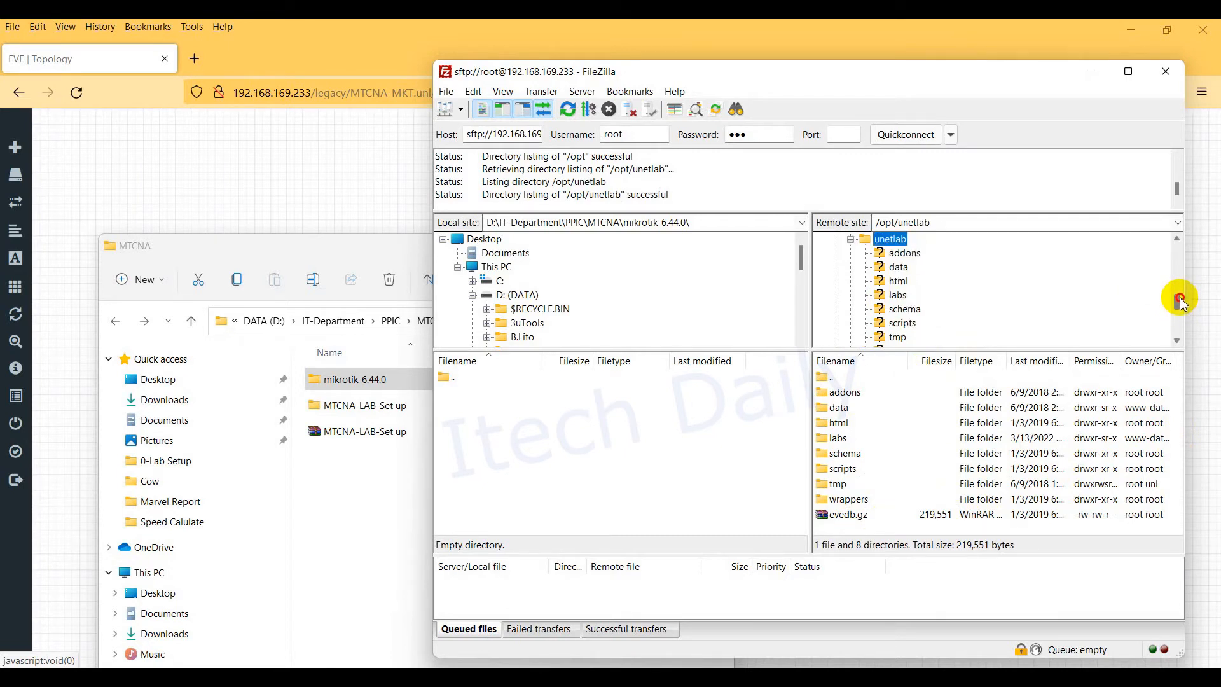
{"action": "left_click", "coordinate": [908, 254]}
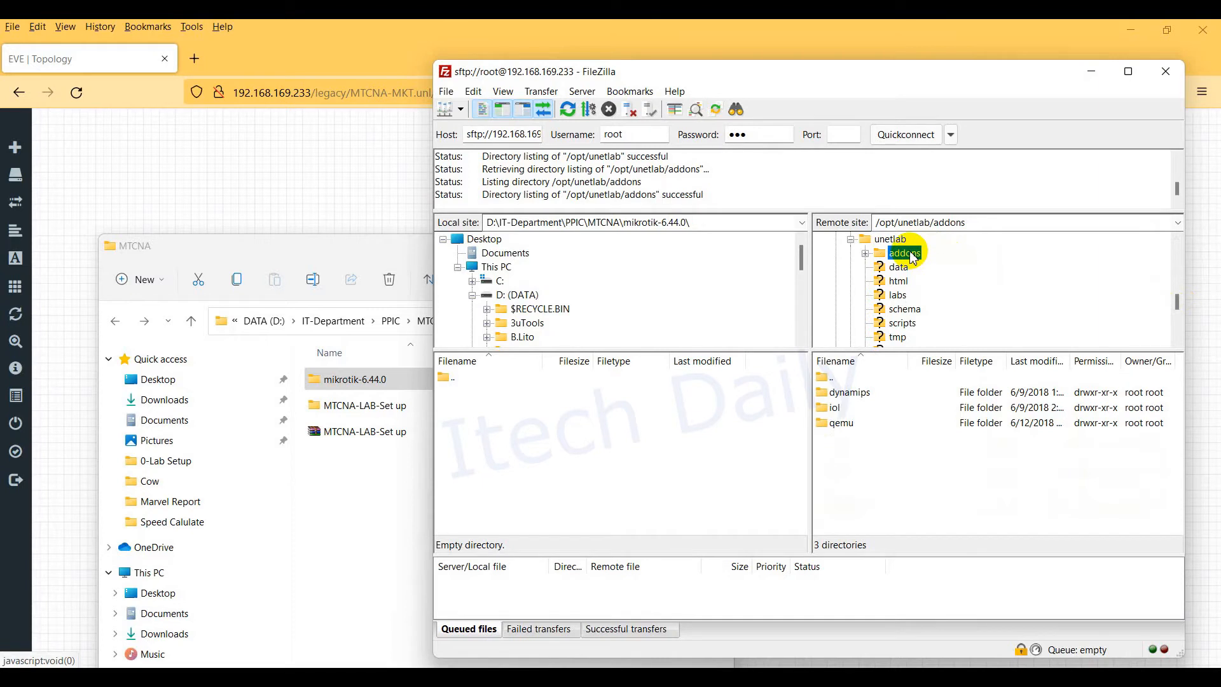
{"action": "left_click", "coordinate": [851, 426]}
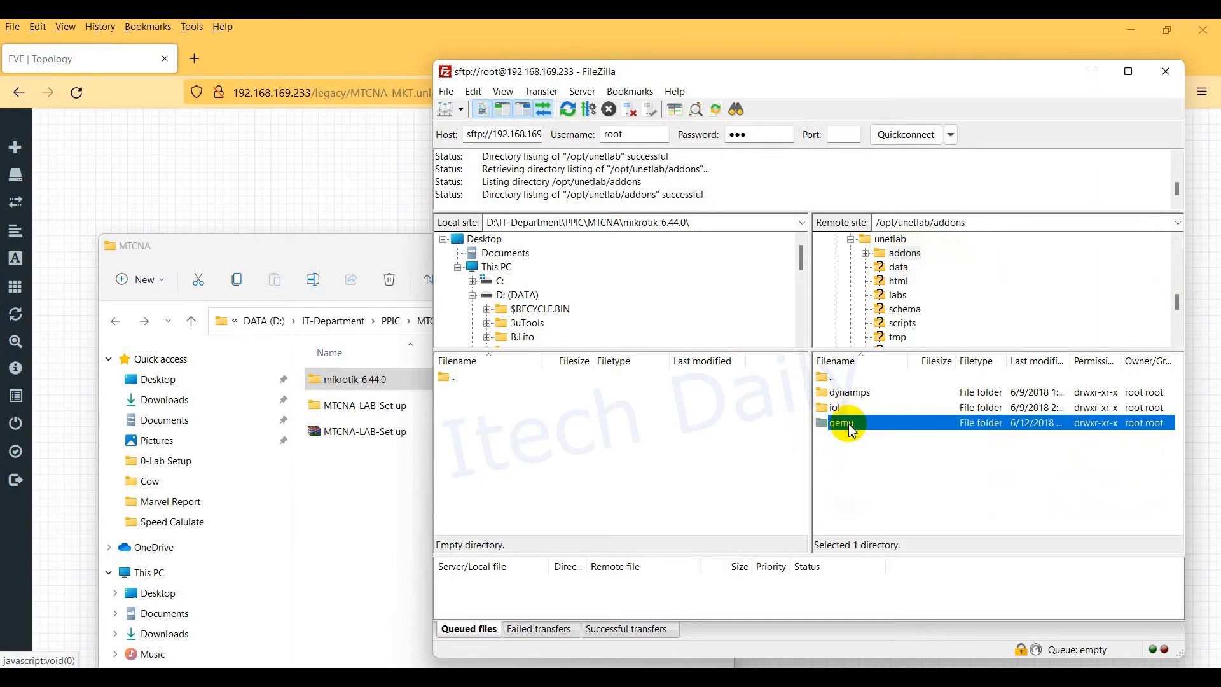
{"action": "double_click", "coordinate": [848, 424]}
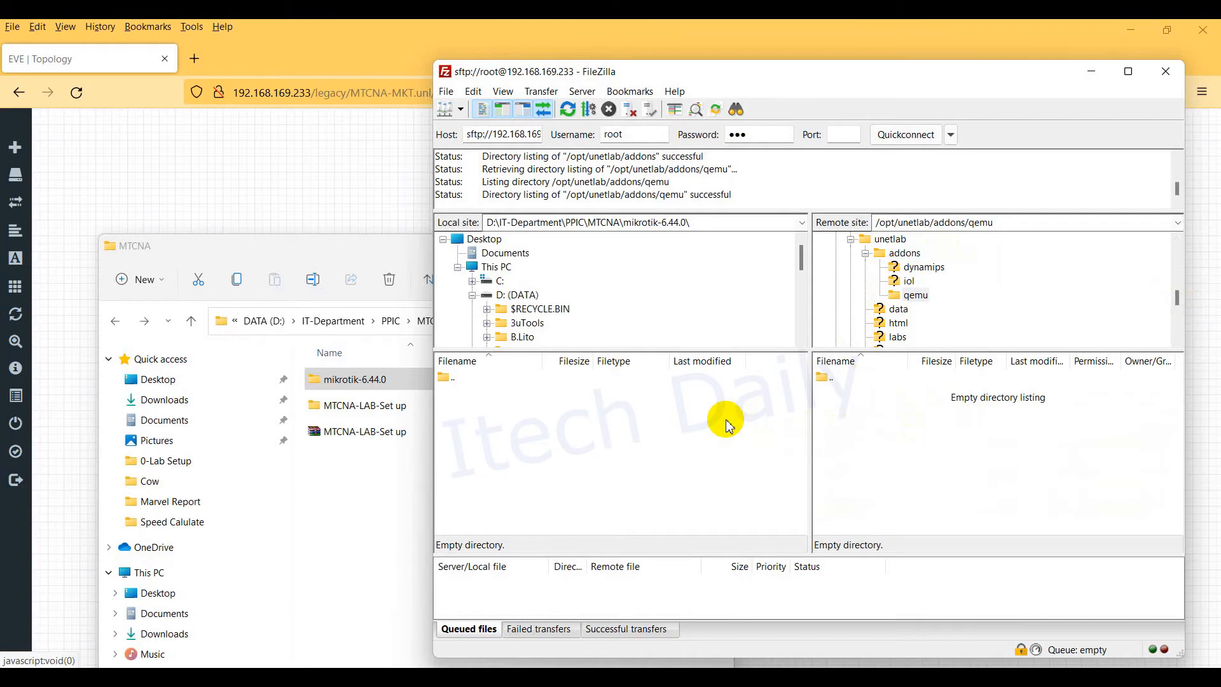
Step: Upload the local mikrotik-6.44.0 folder into /opt/unetlab/addons/qemu and open it on the server
{"action": "left_click_drag", "start_coordinate": [801, 252], "coordinate": [803, 301]}
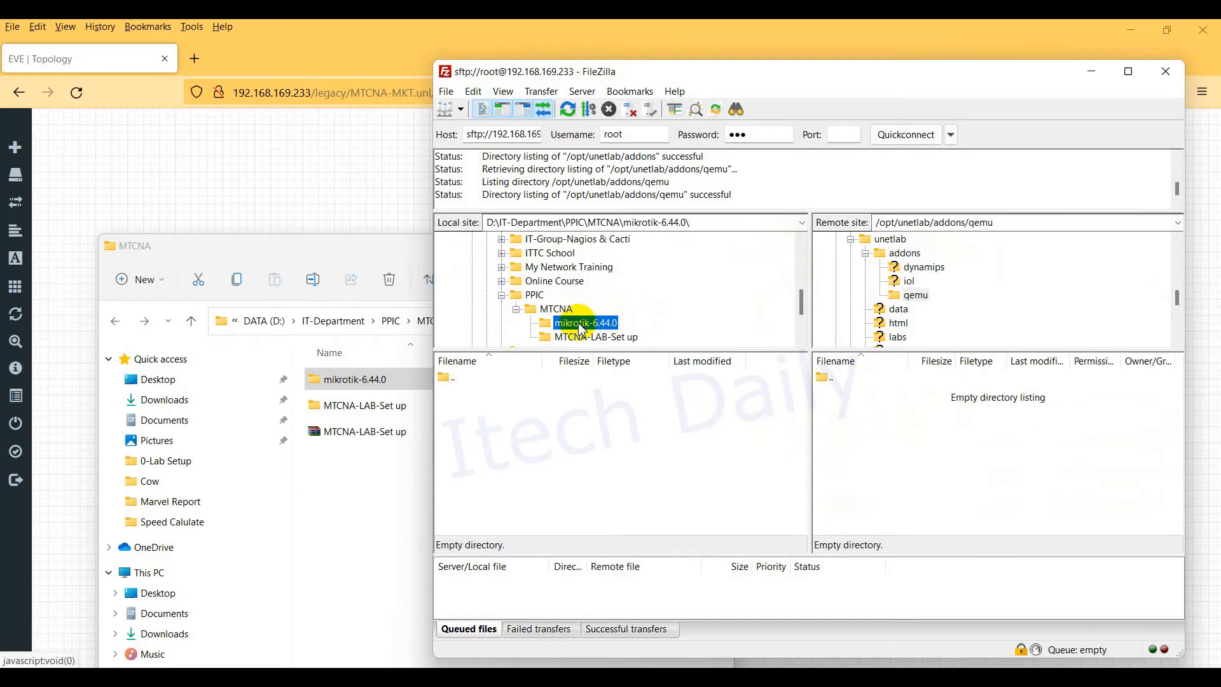
{"action": "left_click_drag", "start_coordinate": [578, 328], "coordinate": [900, 411]}
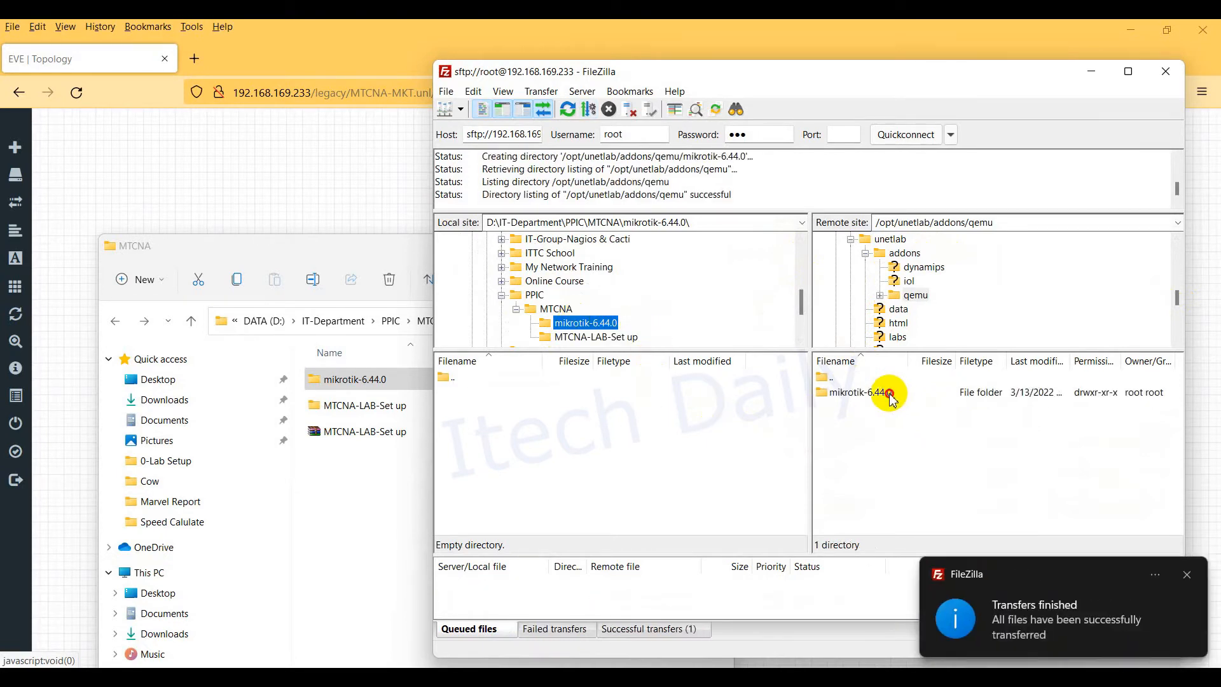
{"action": "double_click", "coordinate": [889, 390]}
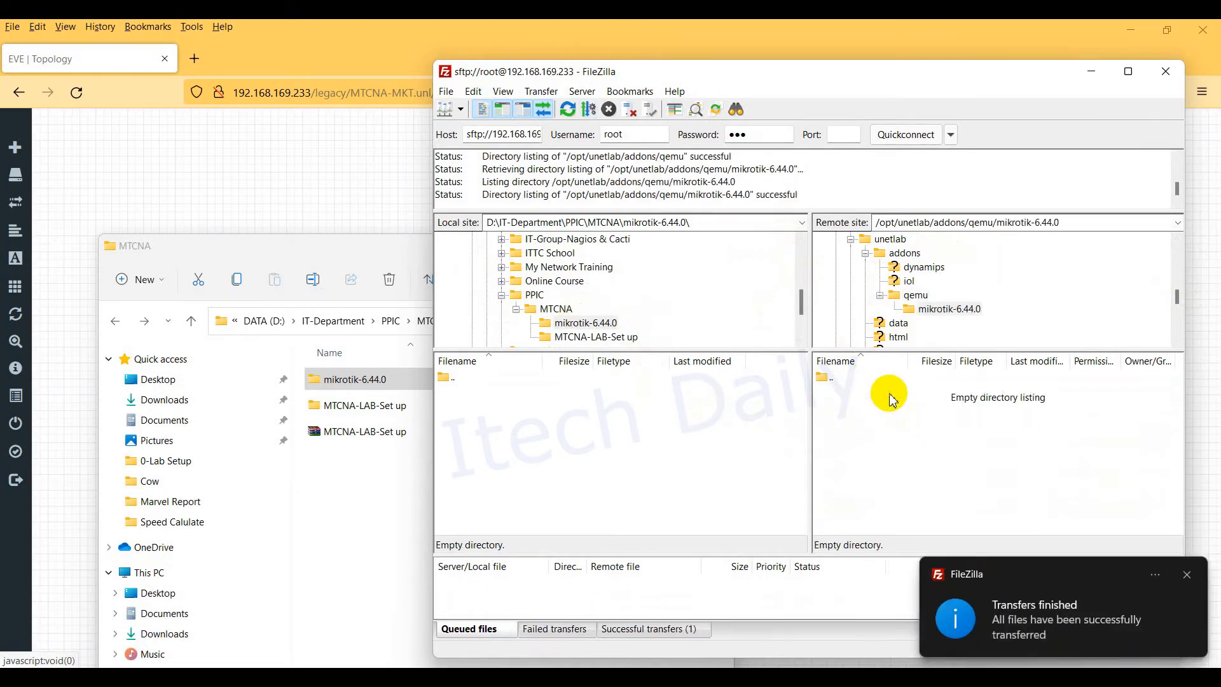
{"action": "left_click", "coordinate": [1187, 574]}
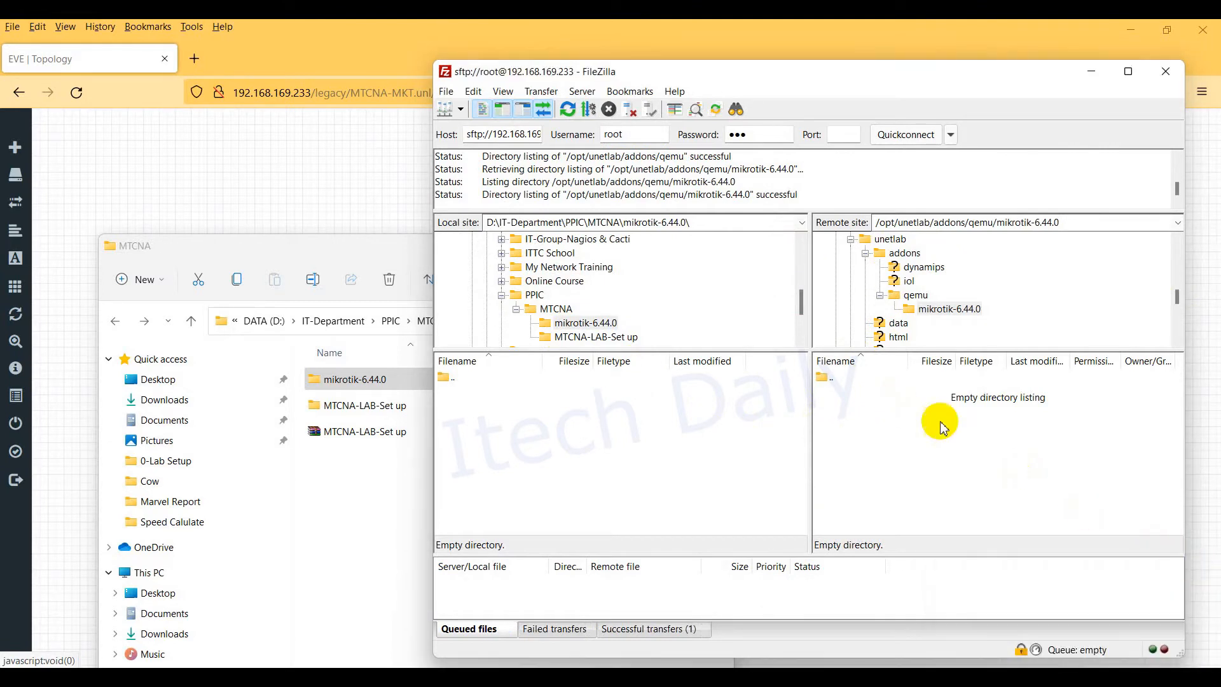
{"action": "left_click", "coordinate": [965, 311]}
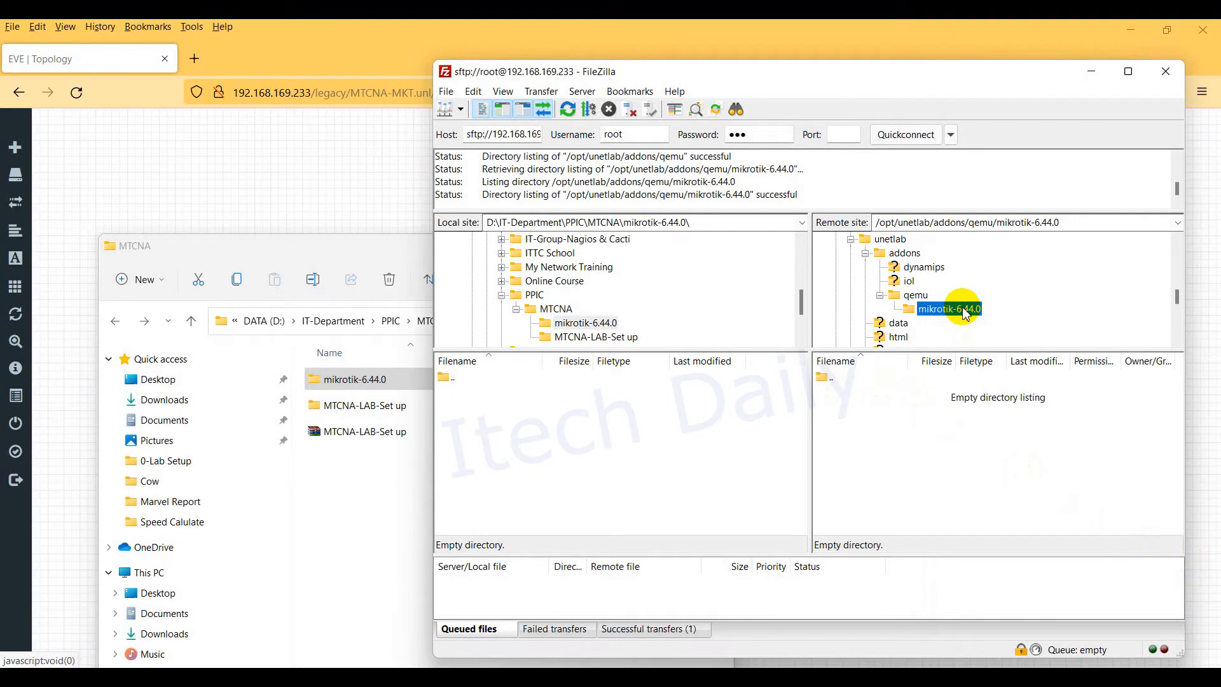
Step: Browse the server's qemu folder and the remote mikrotik-6.44.0 folder inside it
{"action": "double_click", "coordinate": [828, 378]}
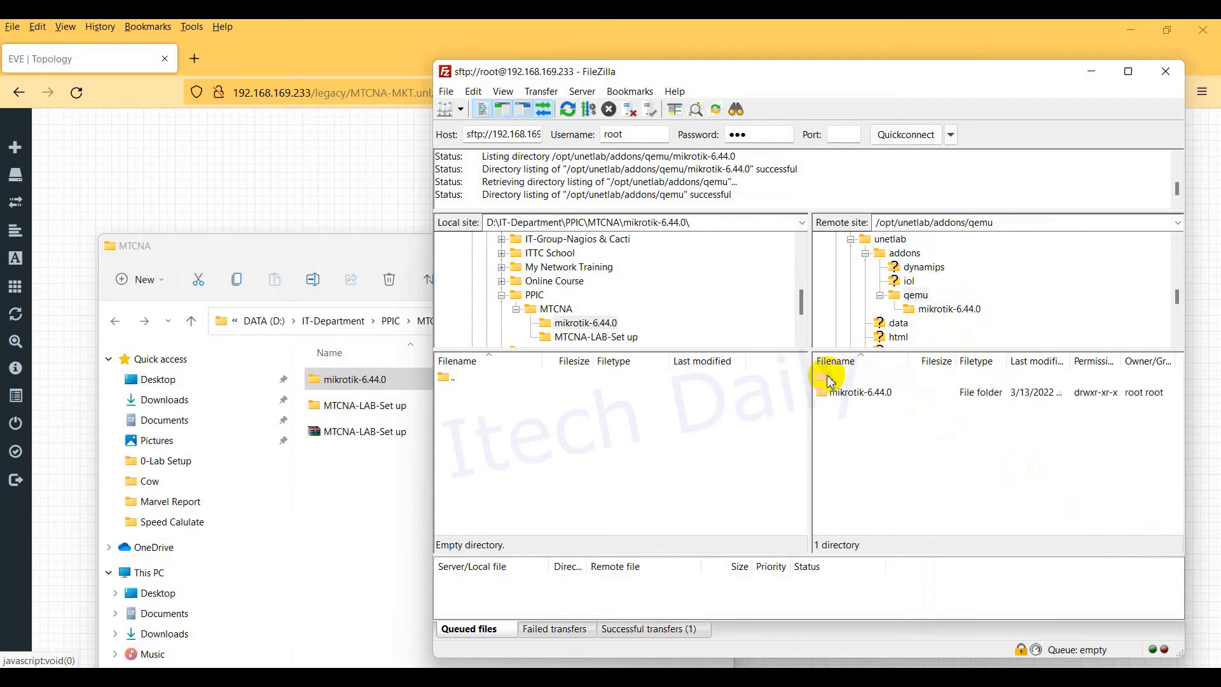
{"action": "double_click", "coordinate": [849, 392]}
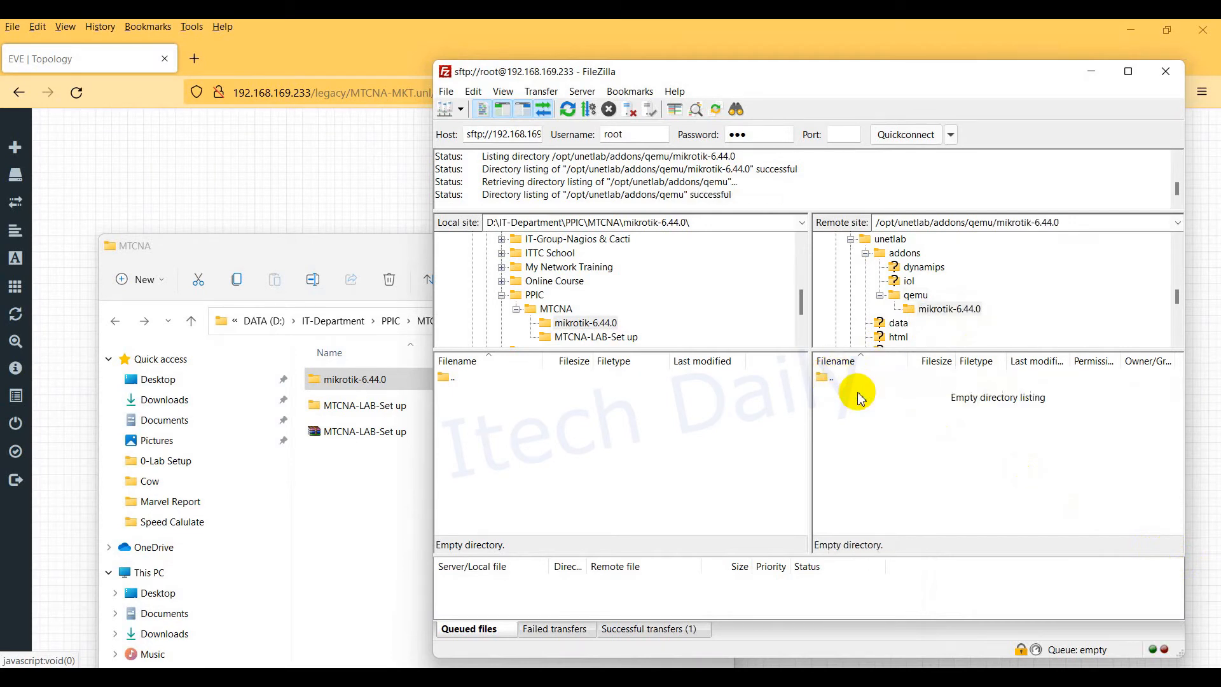
{"action": "left_click", "coordinate": [926, 311]}
{"action": "left_click_drag", "start_coordinate": [801, 302], "coordinate": [802, 304]}
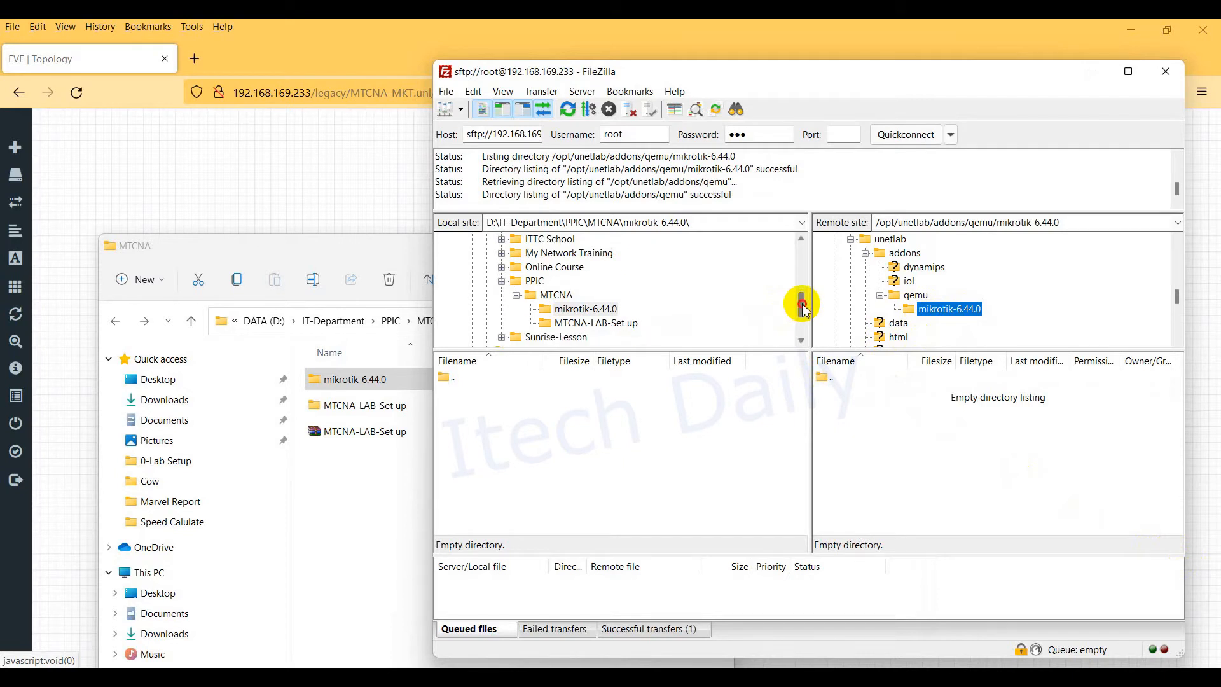
Step: Inspect the local mikrotik-6.44.0 folder and the MTCNA-LAB-Set up ZIP archive contents
{"action": "left_click", "coordinate": [588, 310]}
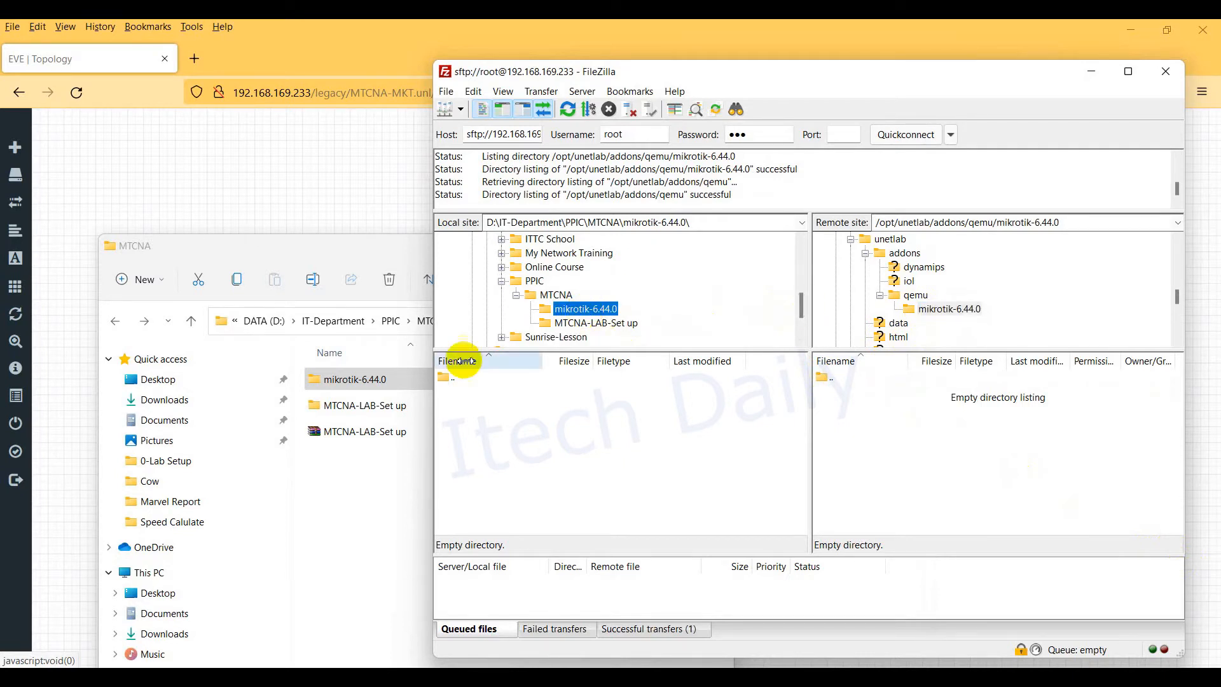
{"action": "double_click", "coordinate": [353, 380]}
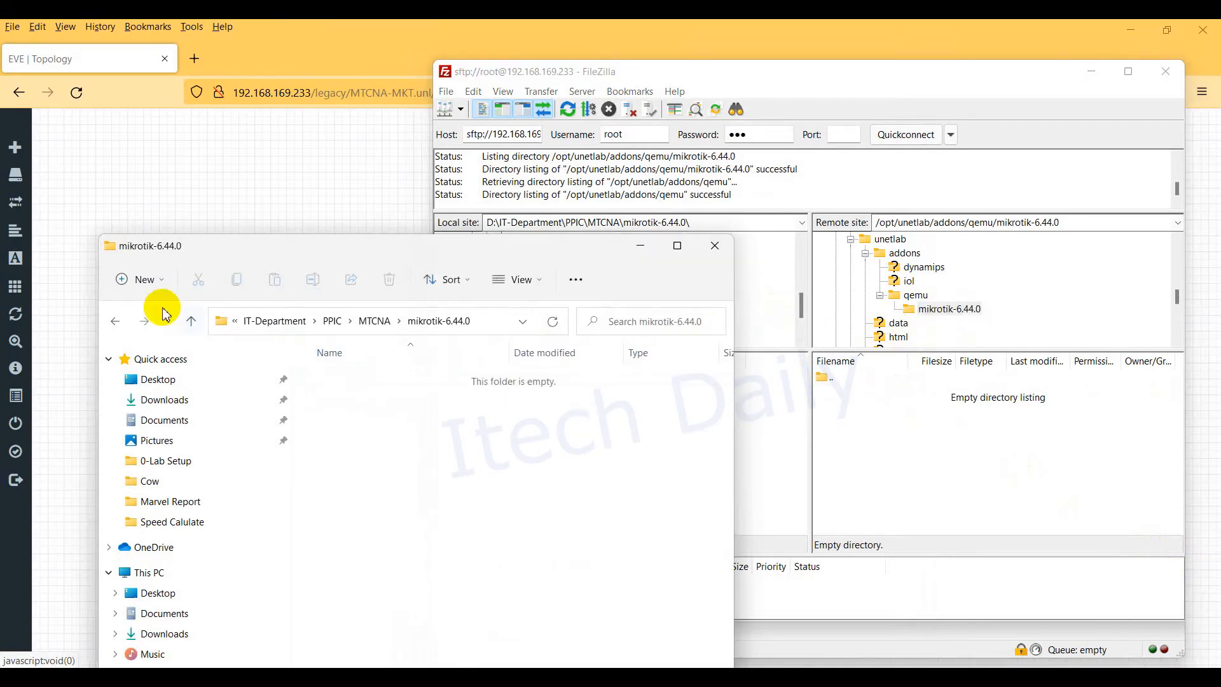
{"action": "left_click", "coordinate": [115, 322]}
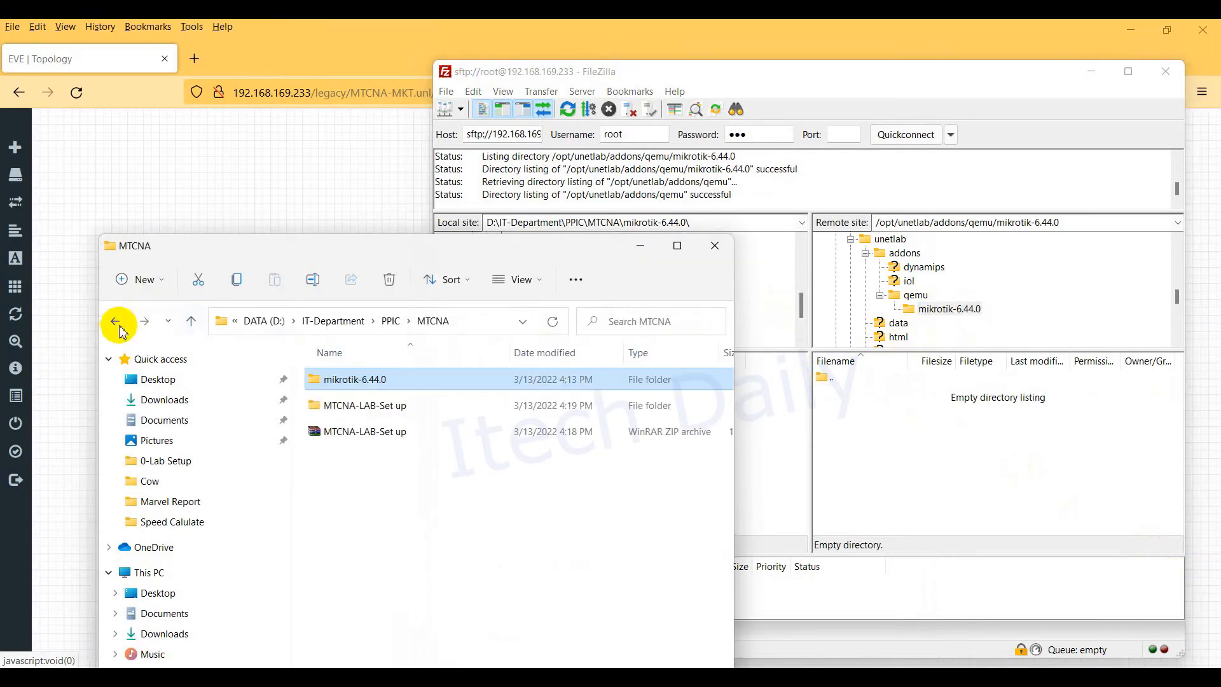
{"action": "left_click", "coordinate": [389, 435]}
{"action": "double_click", "coordinate": [389, 439]}
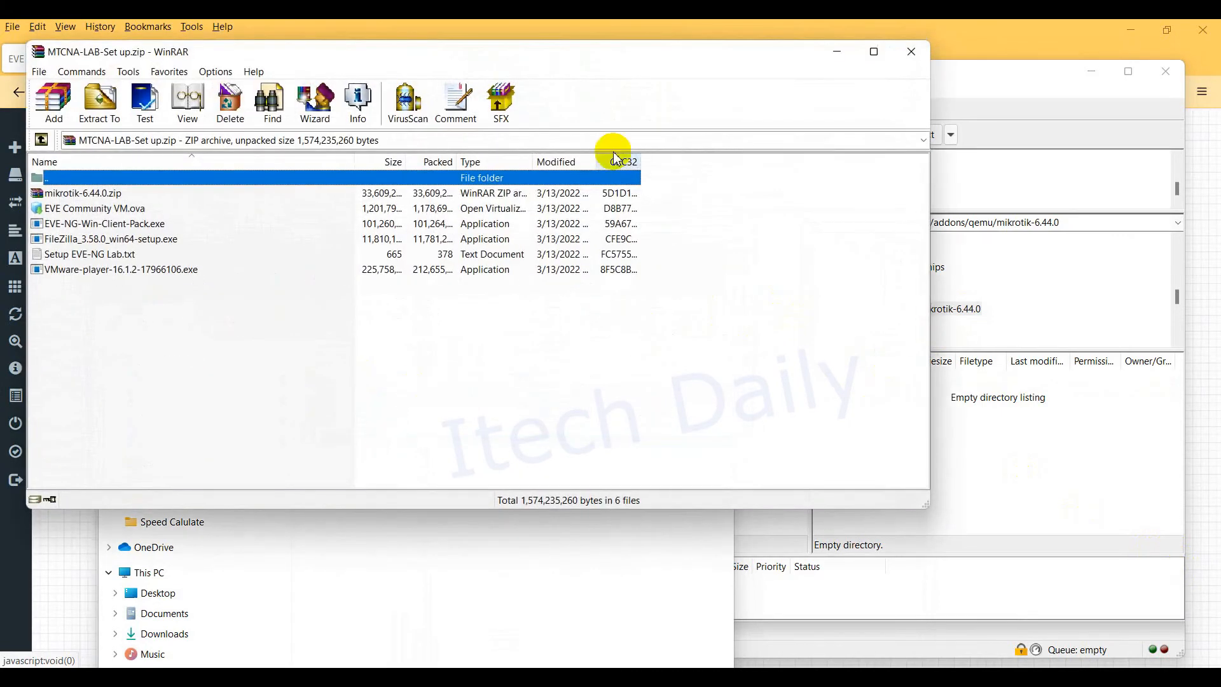
{"action": "left_click", "coordinate": [909, 52]}
{"action": "double_click", "coordinate": [340, 405]}
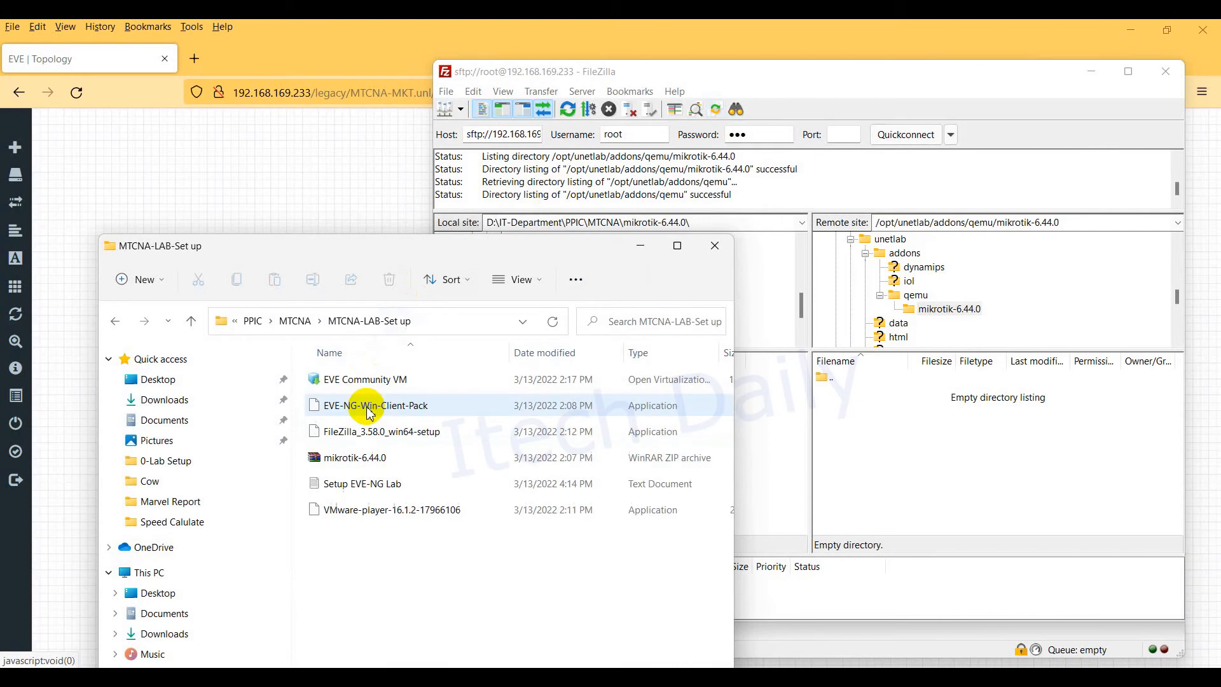
{"action": "left_click", "coordinate": [935, 382]}
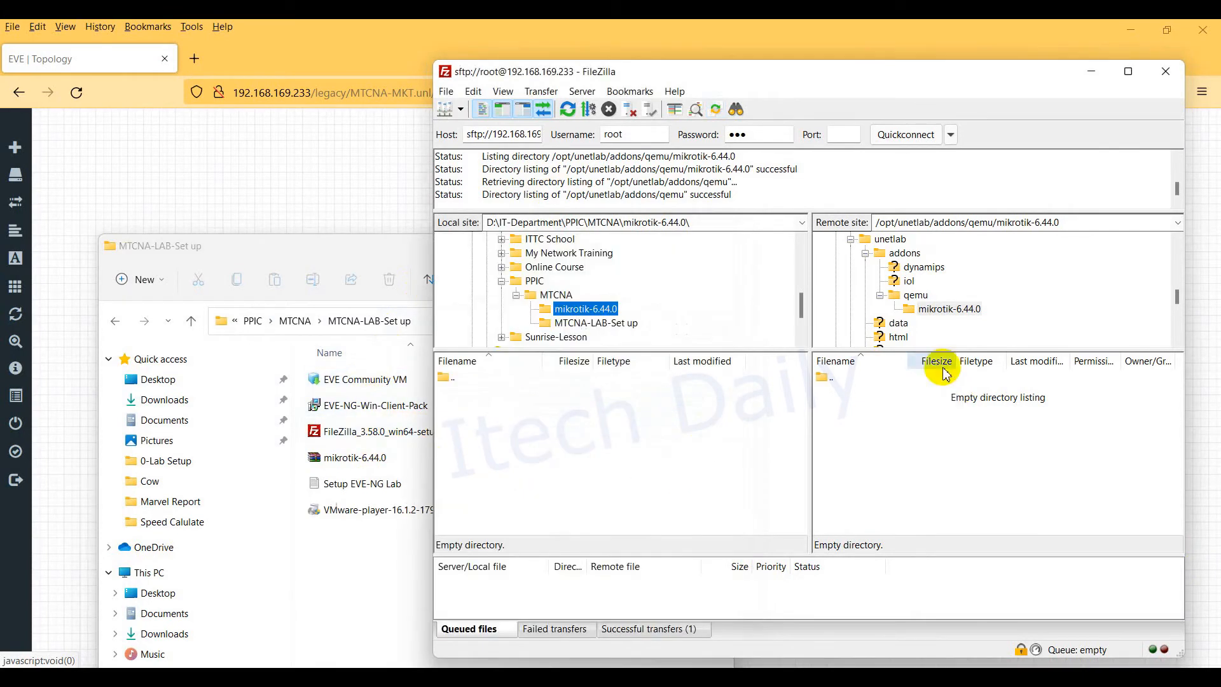
Step: Delete the remote mikrotik-6.44.0 folder from /opt/unetlab/addons/qemu
{"action": "left_click", "coordinate": [947, 310]}
{"action": "left_click", "coordinate": [916, 296]}
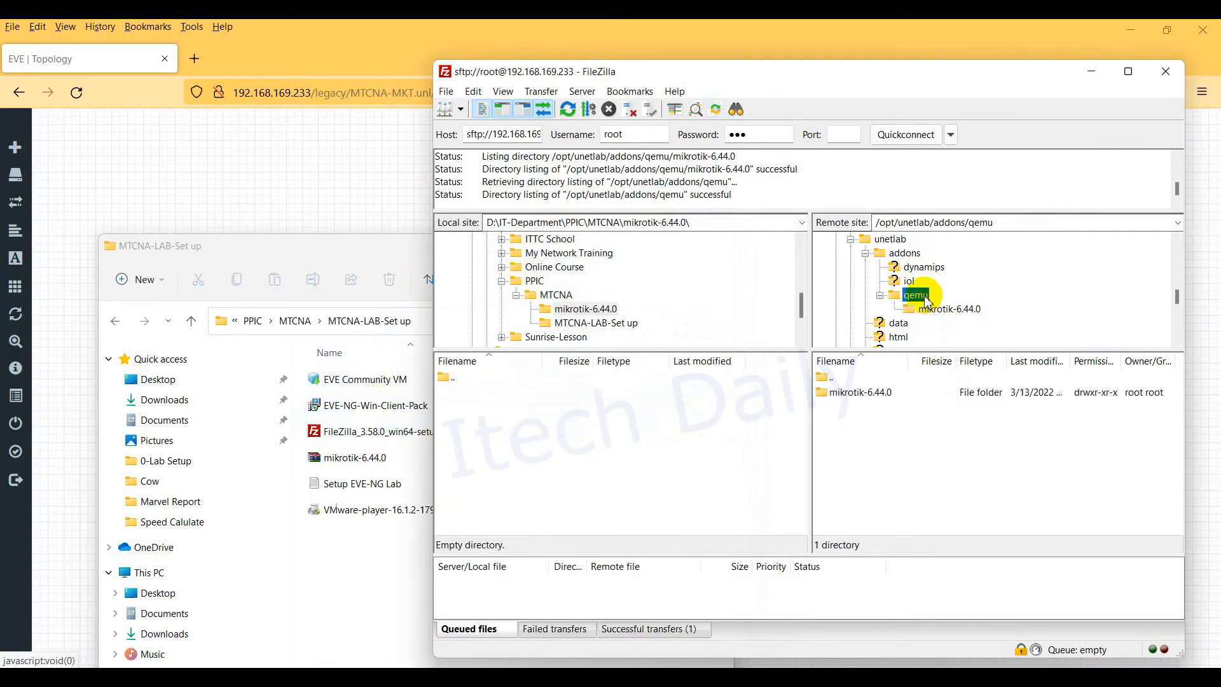
{"action": "left_click", "coordinate": [860, 394]}
{"action": "right_click", "coordinate": [860, 396]}
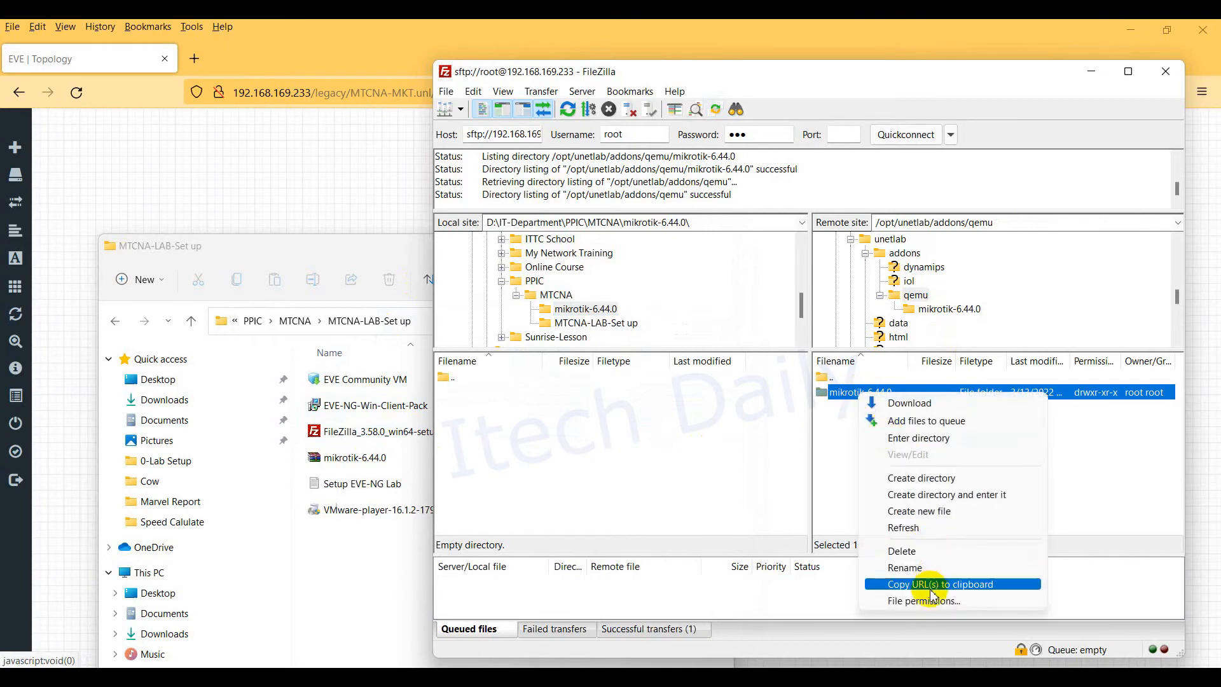
{"action": "left_click", "coordinate": [904, 549]}
{"action": "left_click", "coordinate": [846, 368]}
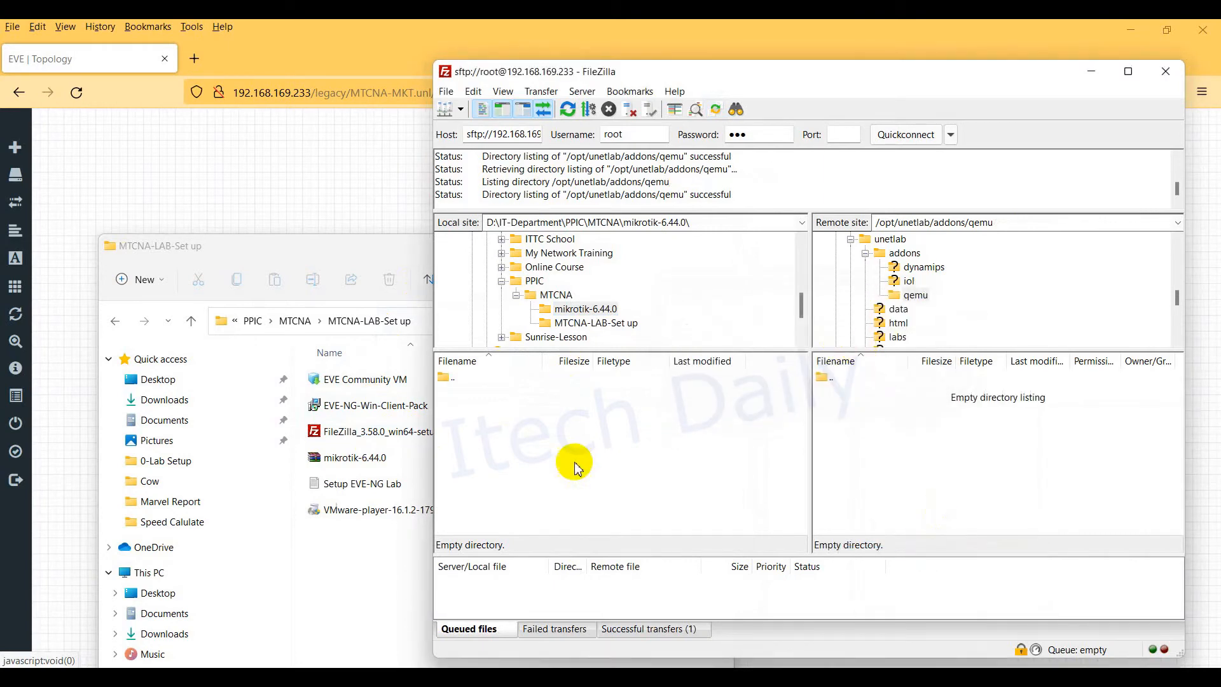
Step: Extract the mikrotik-6.44.0 ZIP archive into the MTCNA-LAB-Set up folder
{"action": "left_click", "coordinate": [364, 456]}
{"action": "right_click", "coordinate": [364, 455]}
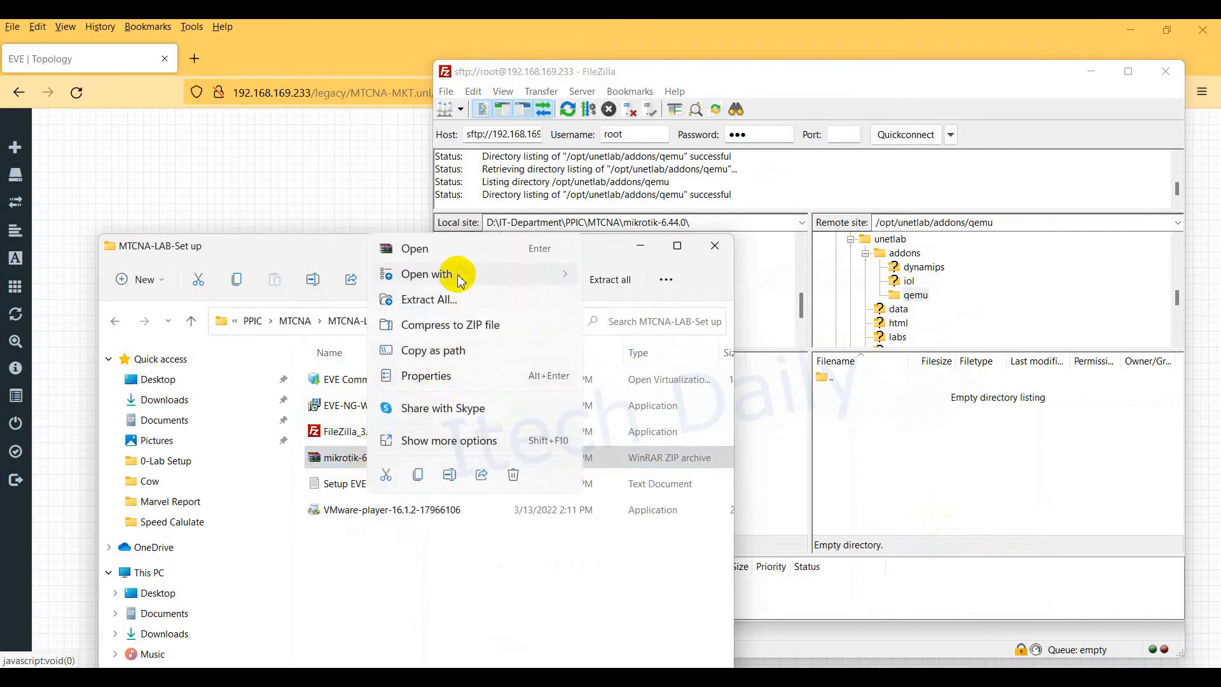
{"action": "left_click", "coordinate": [460, 302]}
{"action": "left_click", "coordinate": [743, 512]}
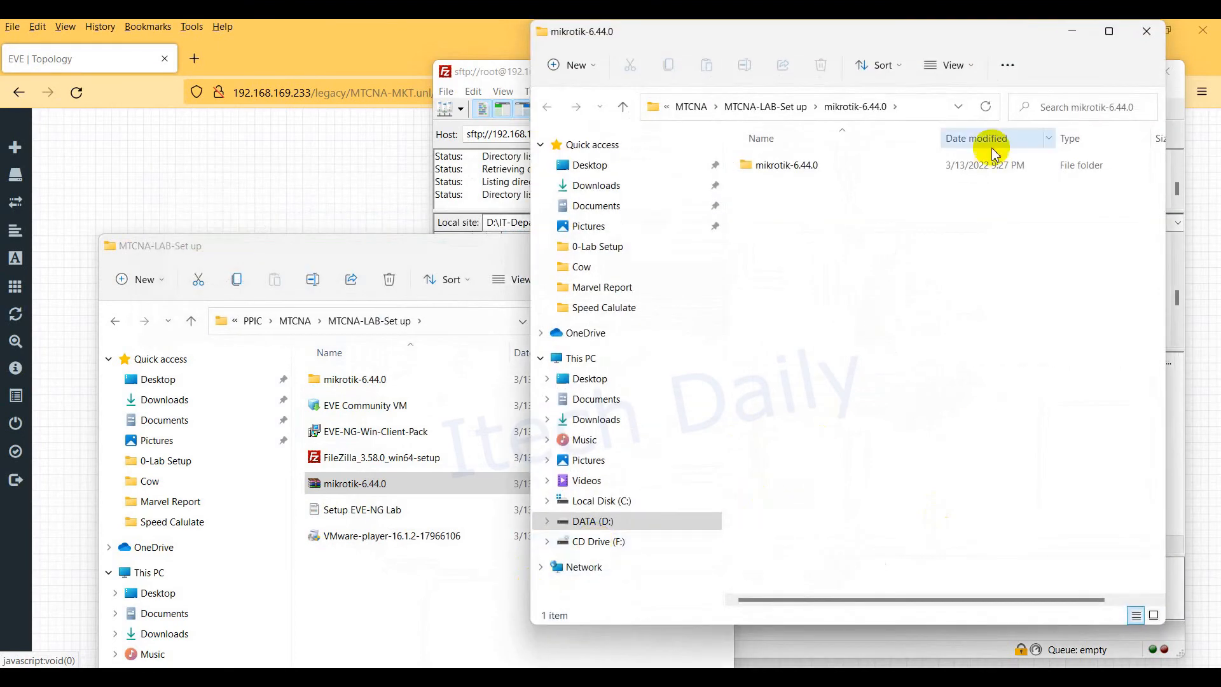
{"action": "left_click", "coordinate": [1147, 31]}
Step: Check that the extracted mikrotik-6.44.0 folder's nested subfolder holds hda.qcow2
{"action": "left_click", "coordinate": [349, 382]}
{"action": "double_click", "coordinate": [349, 382]}
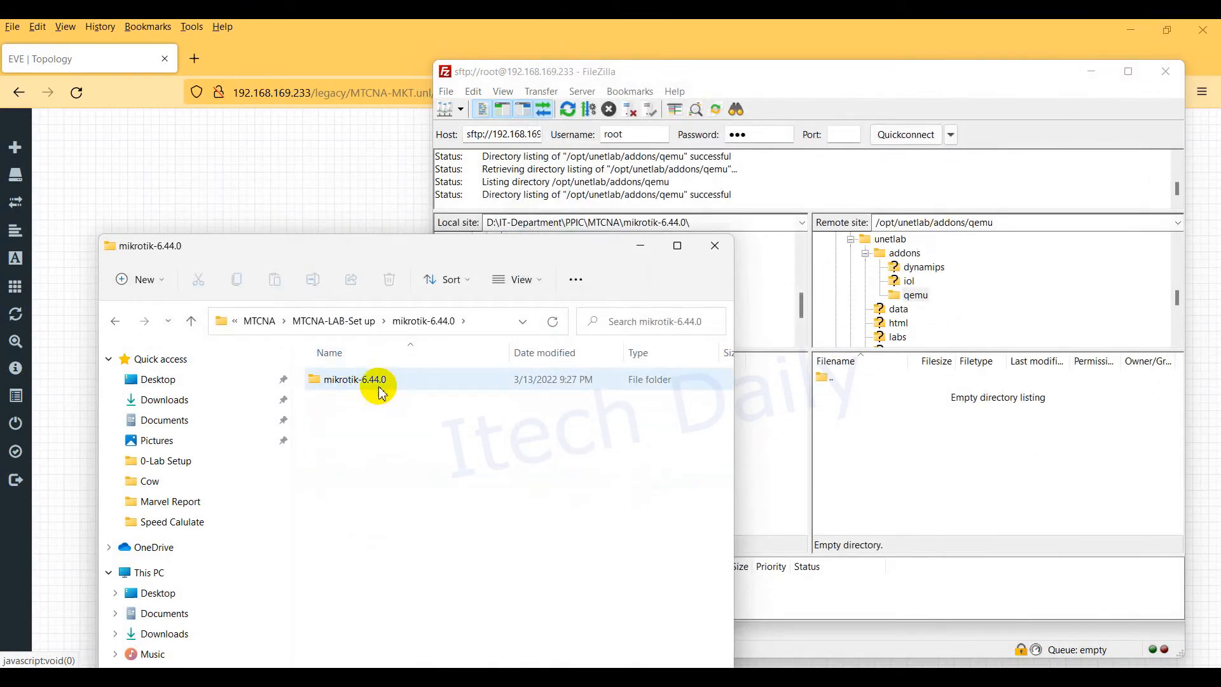
{"action": "double_click", "coordinate": [381, 382]}
{"action": "left_click", "coordinate": [114, 322]}
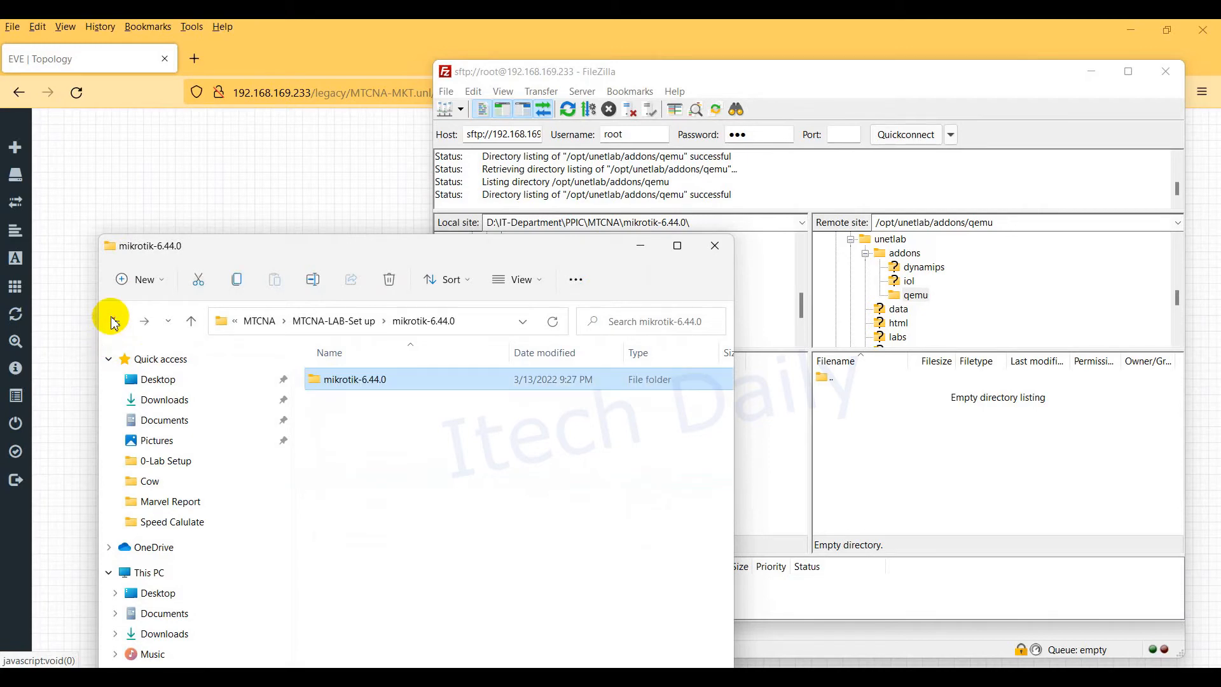
{"action": "left_click", "coordinate": [877, 439]}
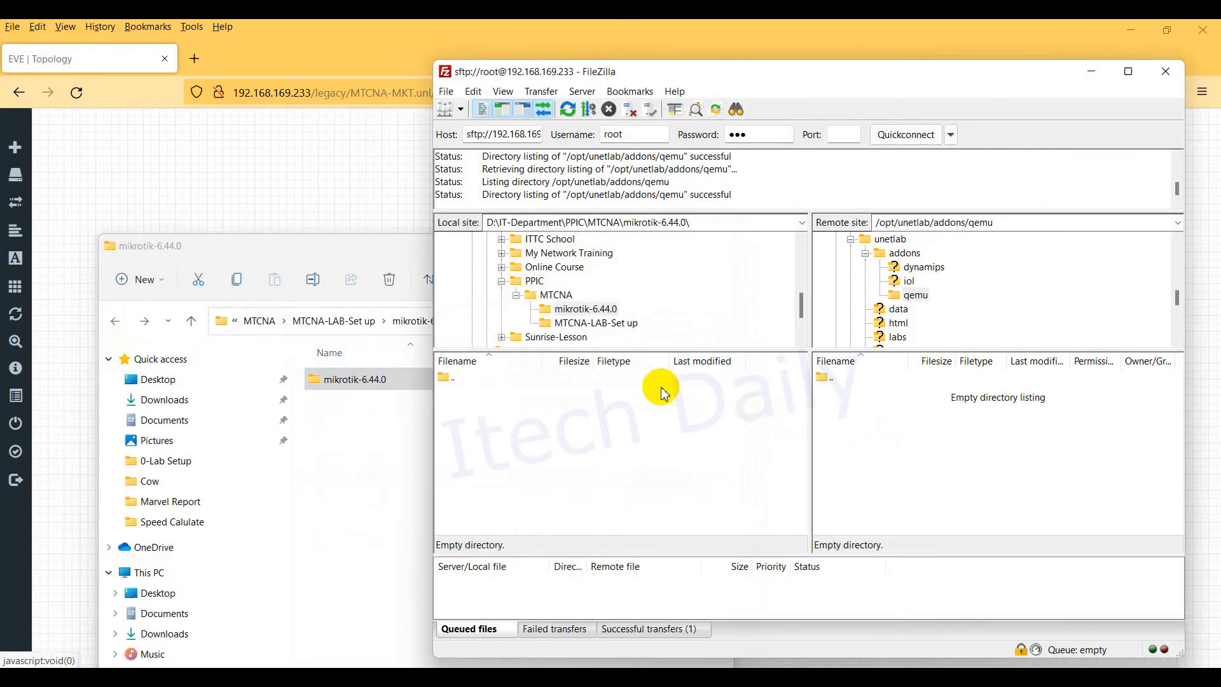
Step: Upload the extracted mikrotik-6.44.0 folder with hda.qcow2 into the server's qemu folder
{"action": "left_click", "coordinate": [583, 329]}
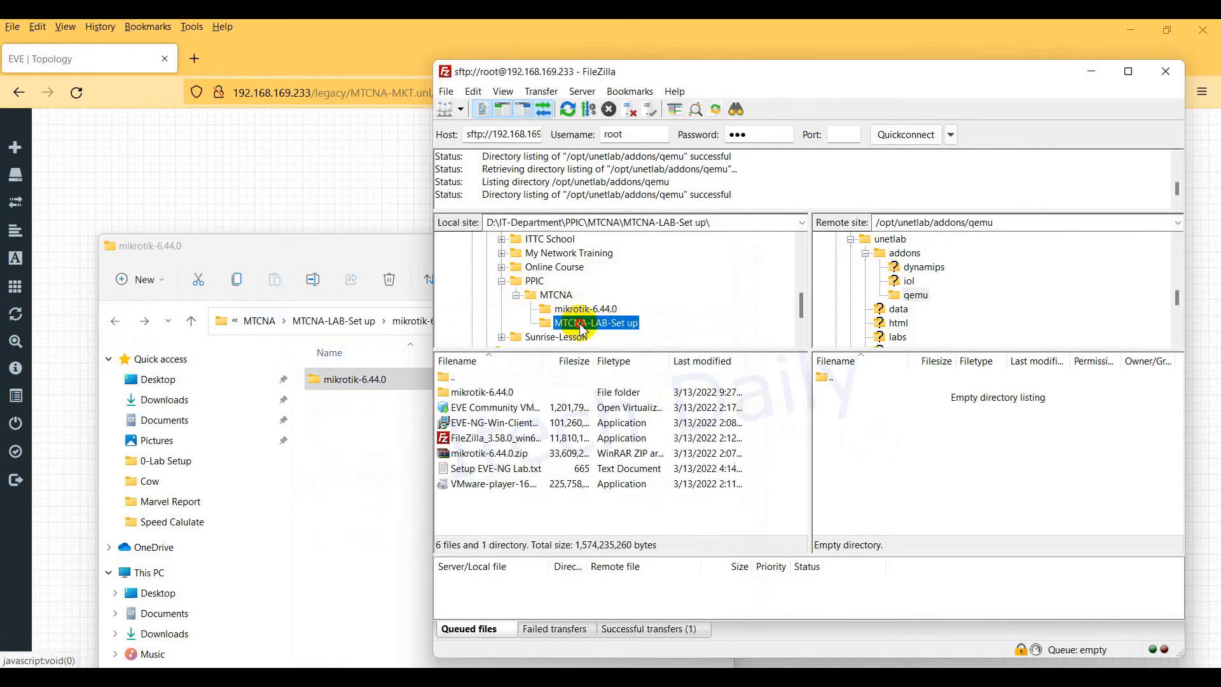
{"action": "double_click", "coordinate": [490, 393]}
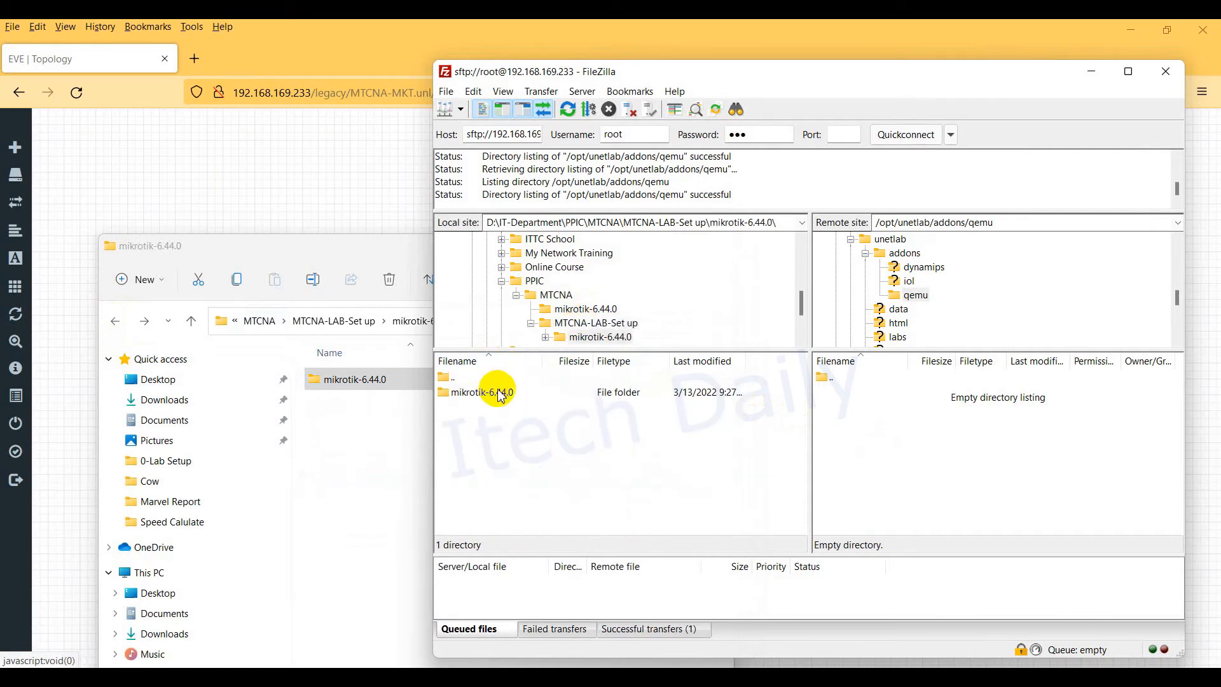
{"action": "double_click", "coordinate": [498, 396]}
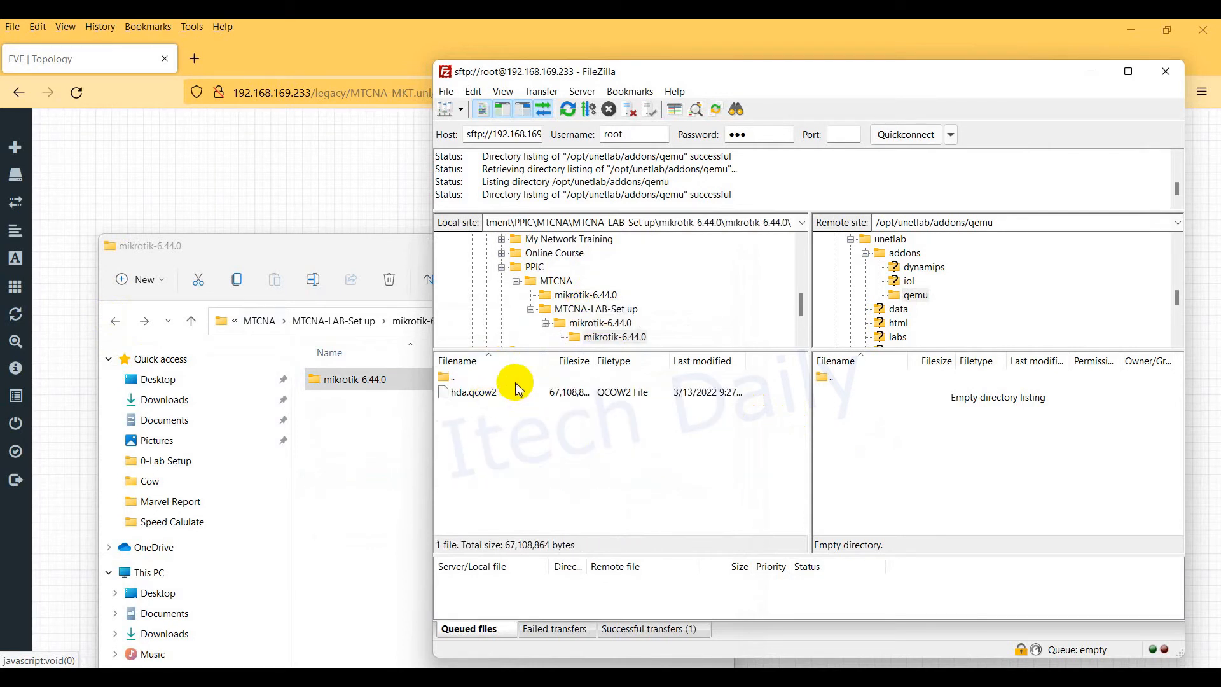
{"action": "double_click", "coordinate": [468, 377]}
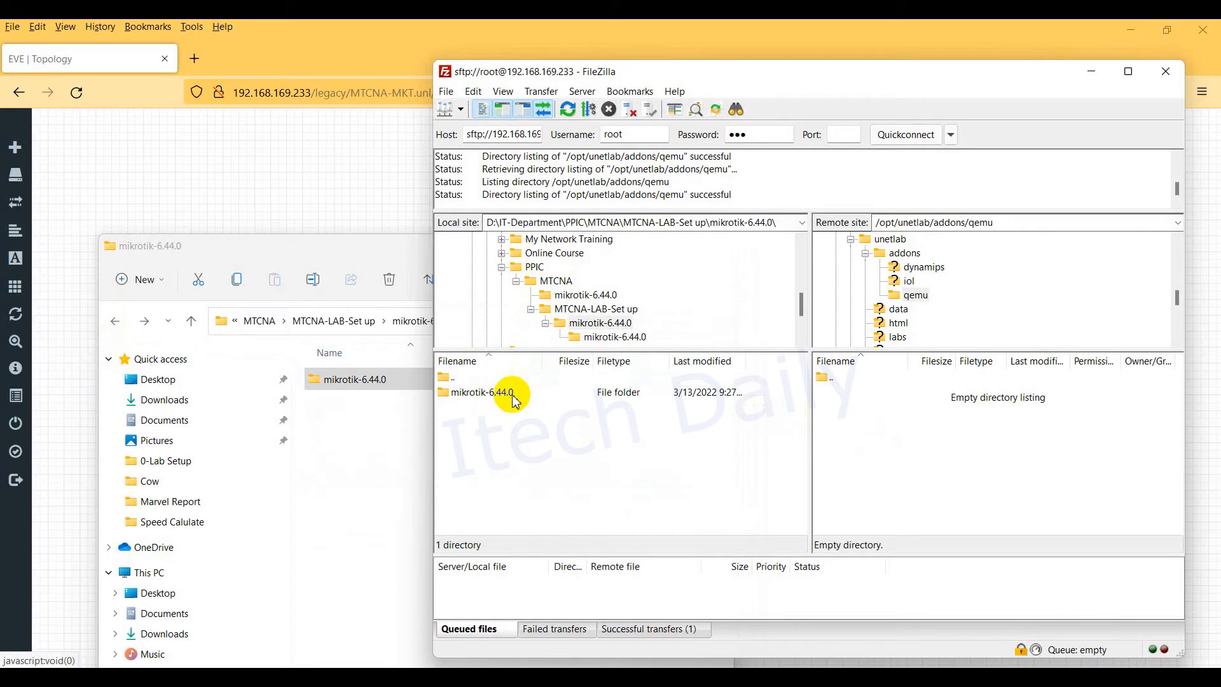
{"action": "double_click", "coordinate": [496, 393]}
{"action": "double_click", "coordinate": [468, 378]}
{"action": "left_click_drag", "start_coordinate": [490, 393], "coordinate": [923, 431]}
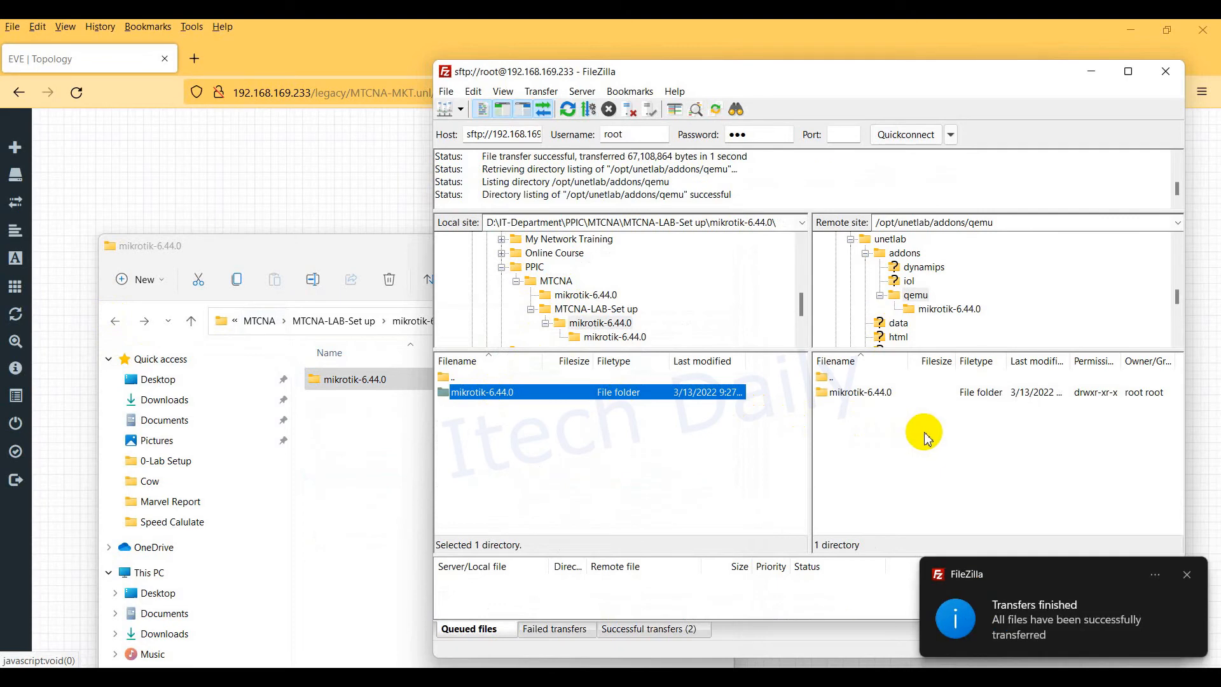
{"action": "left_click", "coordinate": [945, 438]}
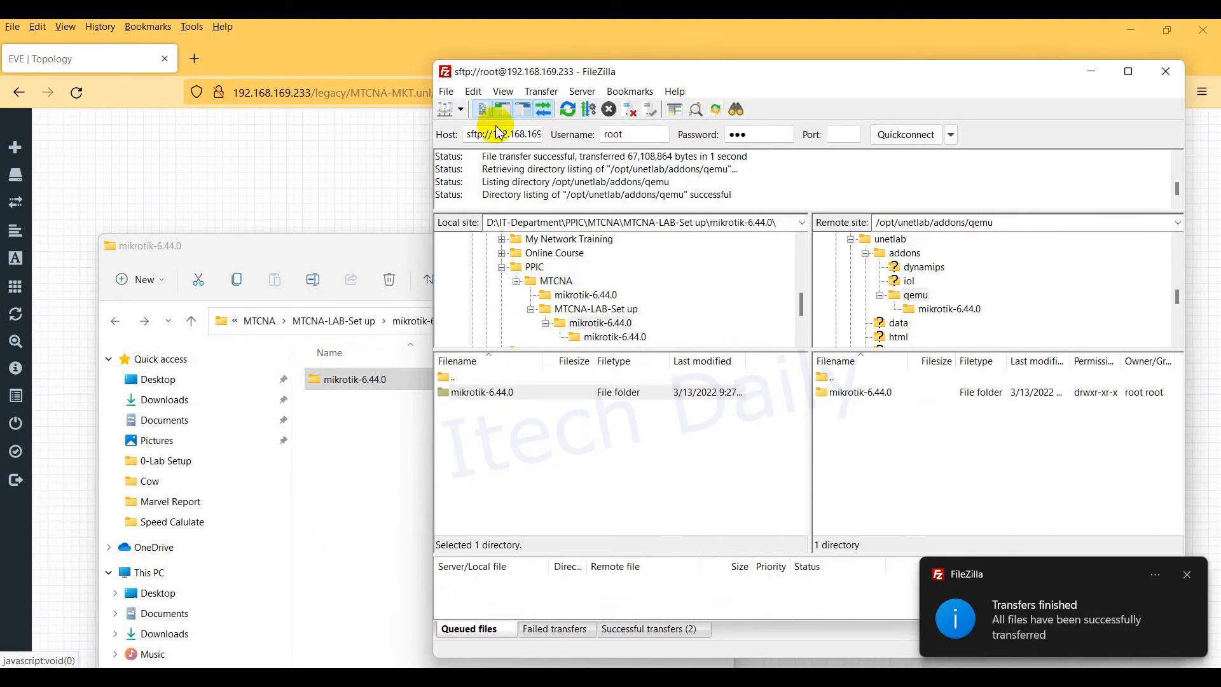
Step: Begin adding a MikroTik RouterOS node, then discard that Add Node dialog
{"action": "left_click", "coordinate": [267, 180]}
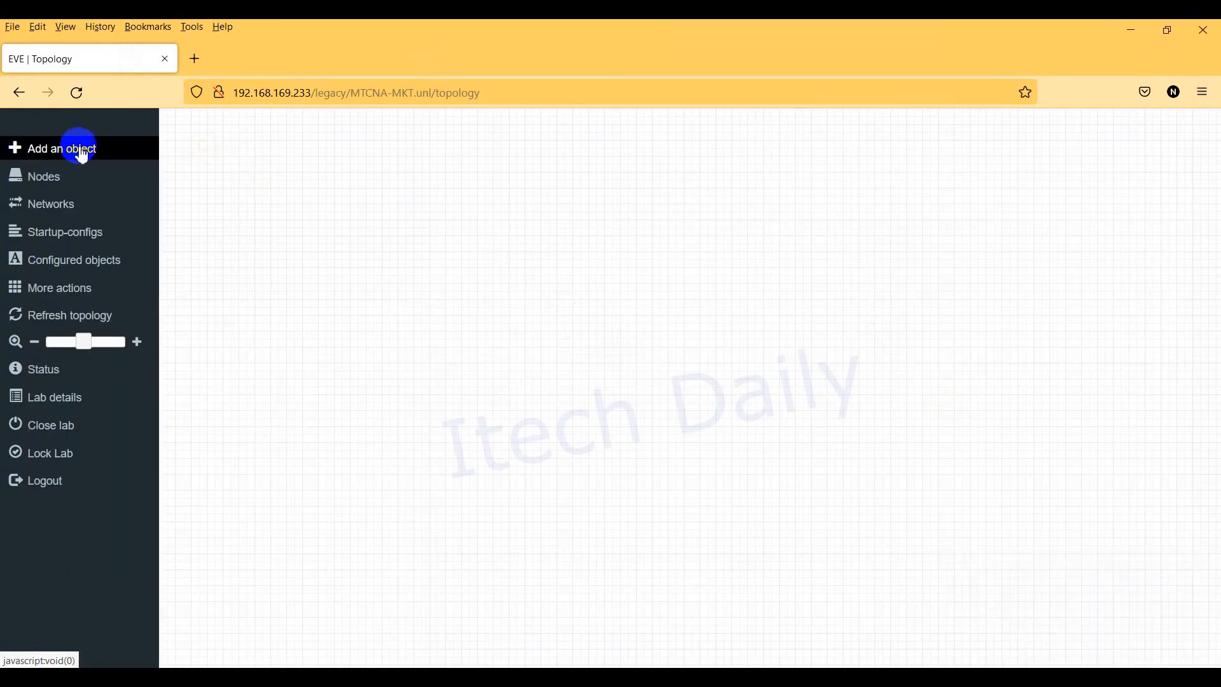
{"action": "right_click", "coordinate": [184, 168]}
{"action": "left_click", "coordinate": [231, 191]}
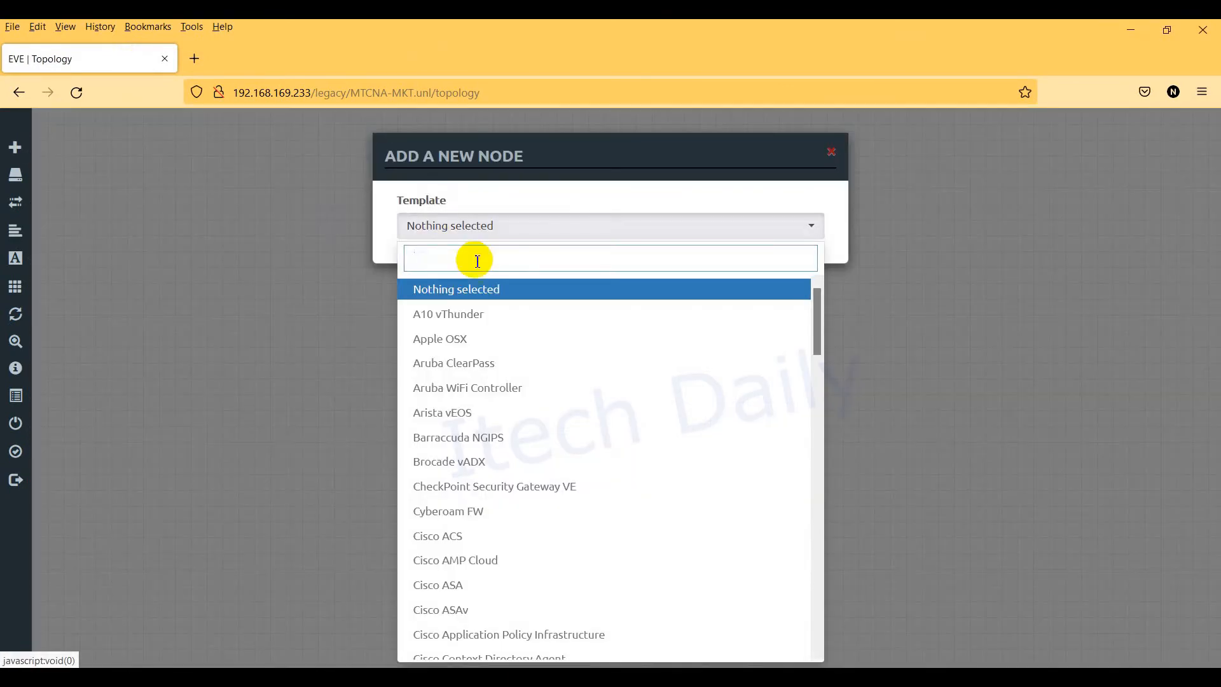
{"action": "type", "text": "mi"}
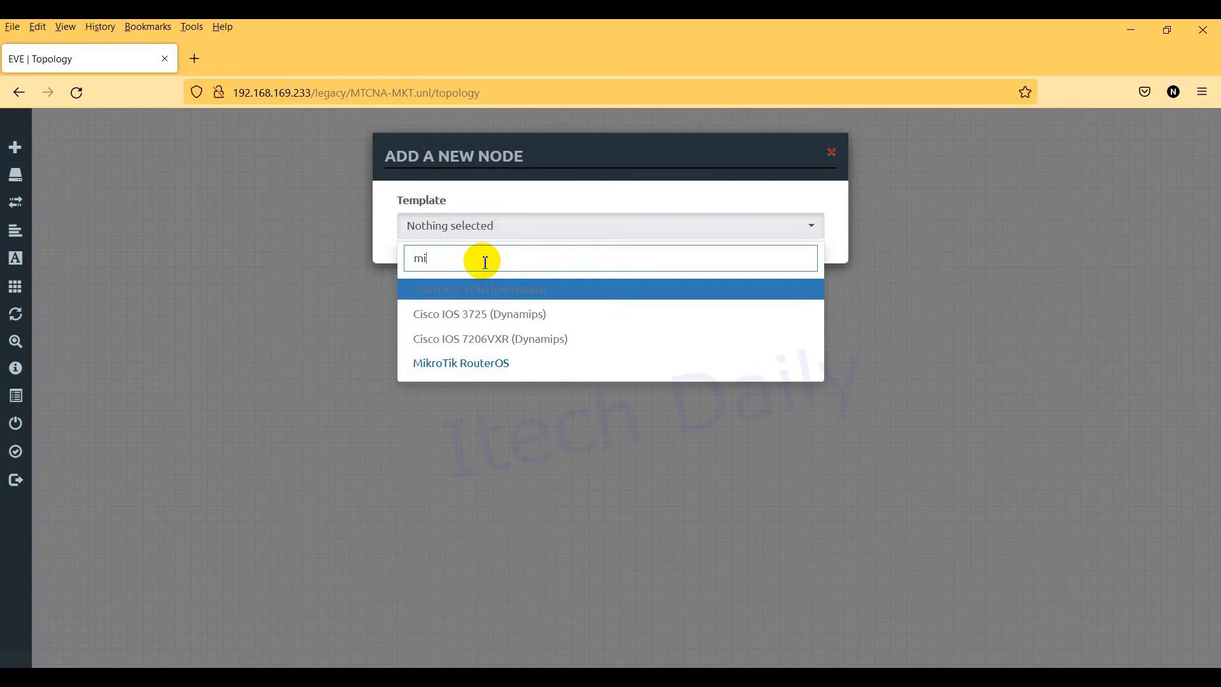
{"action": "left_click", "coordinate": [489, 369]}
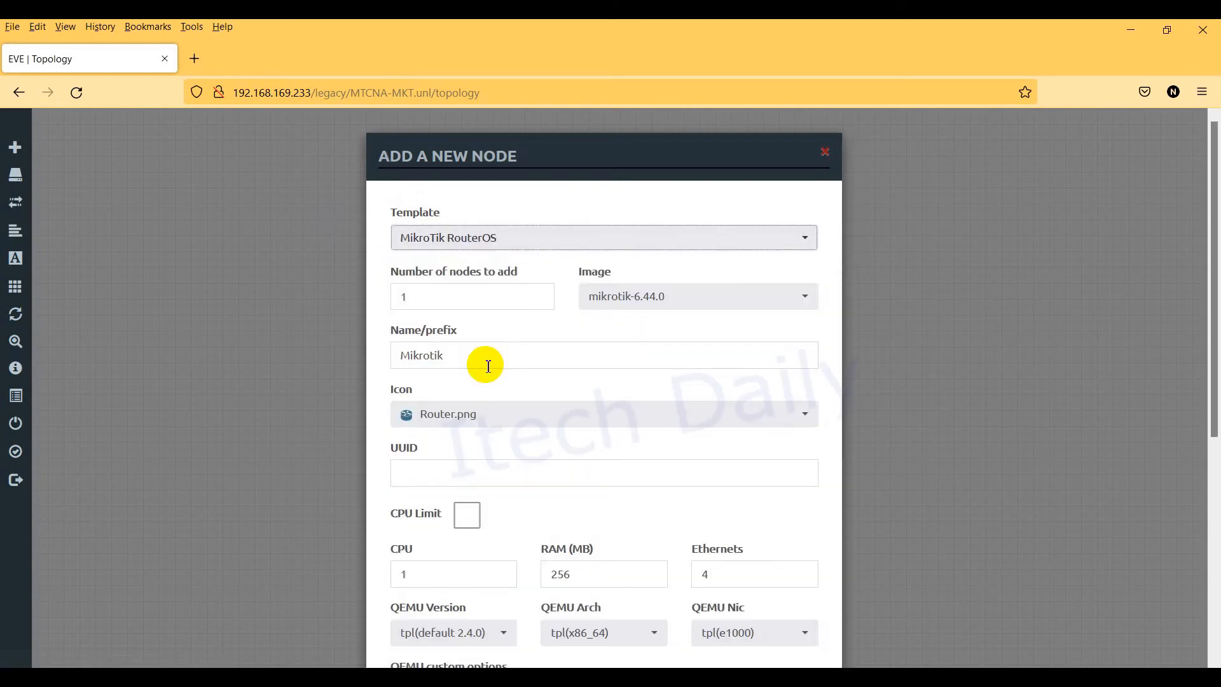
{"action": "left_click", "coordinate": [492, 299]}
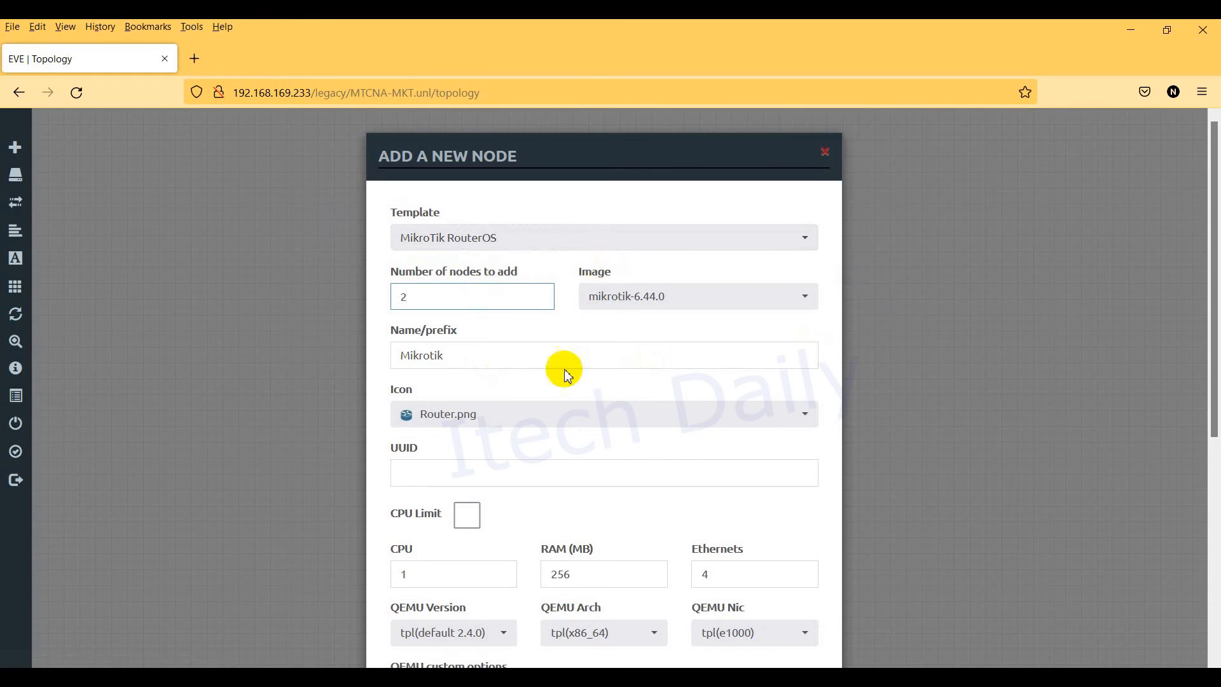
{"action": "left_click", "coordinate": [591, 417]}
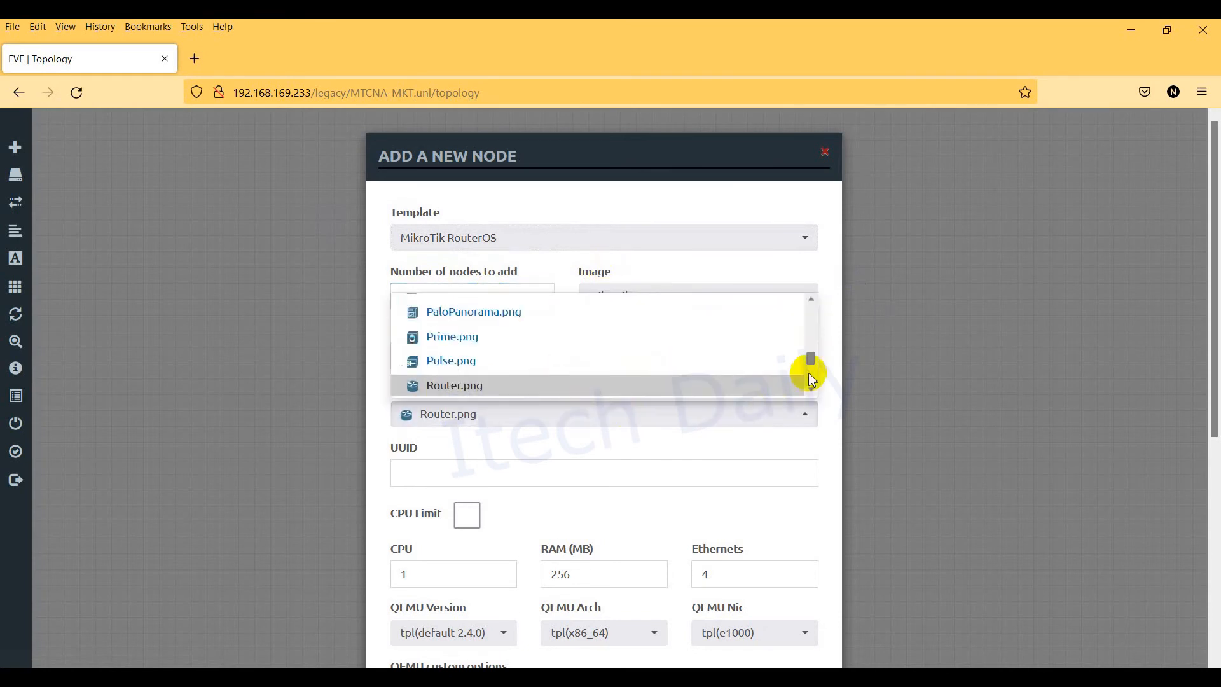
{"action": "mouse_move", "coordinate": [809, 357]}
{"action": "left_mouse_down"}
{"action": "mouse_move", "coordinate": [811, 306]}
{"action": "mouse_move", "coordinate": [817, 374]}
{"action": "left_mouse_up"}
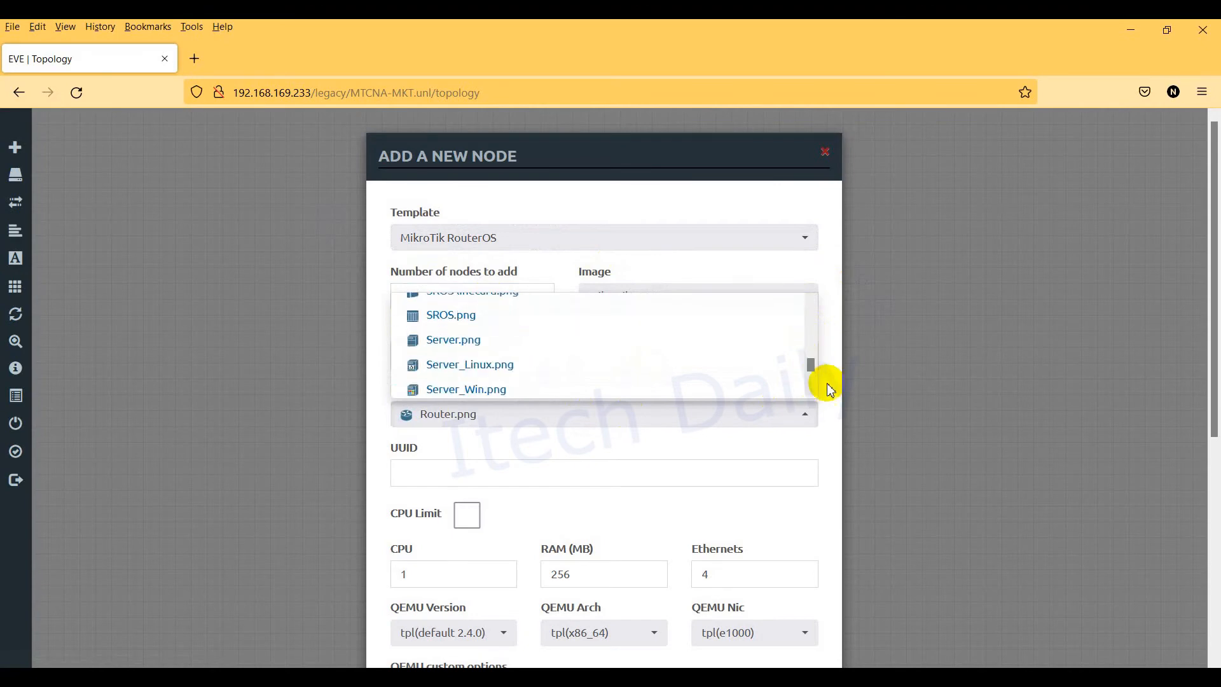
{"action": "left_click", "coordinate": [946, 390]}
Step: Add a MikroTik RouterOS node with 5 Ethernets, save it, and reposition it
{"action": "right_click", "coordinate": [181, 258]}
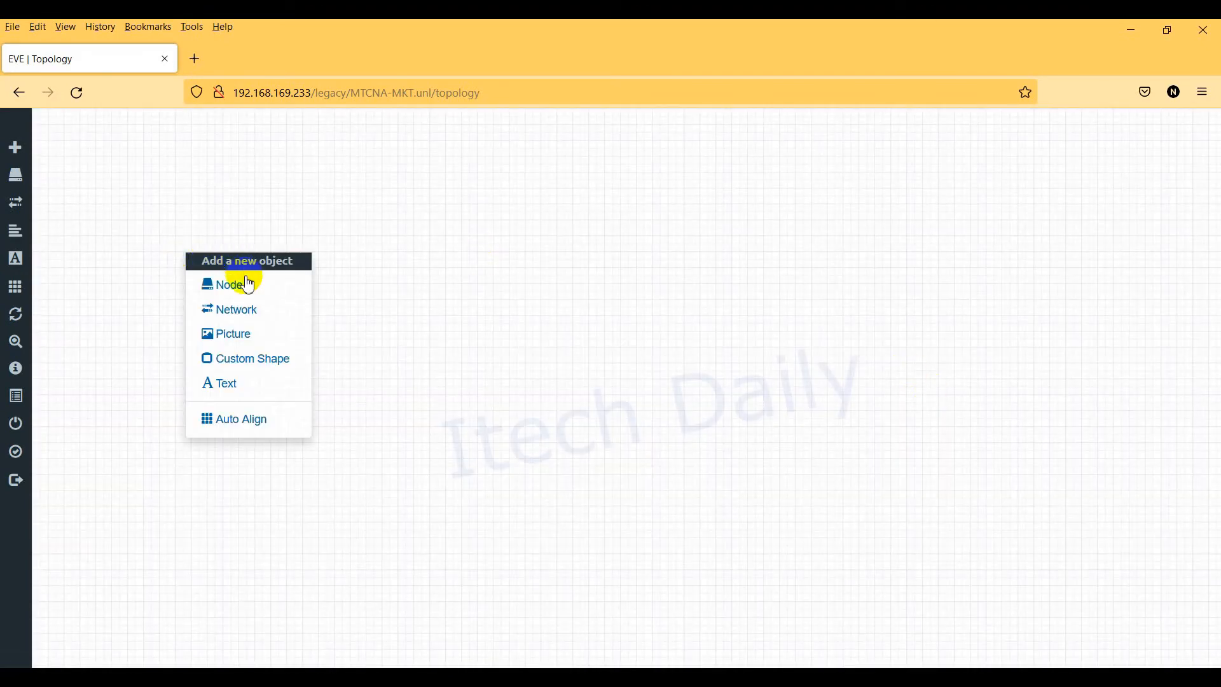
{"action": "left_click", "coordinate": [236, 281]}
{"action": "type", "text": "m"}
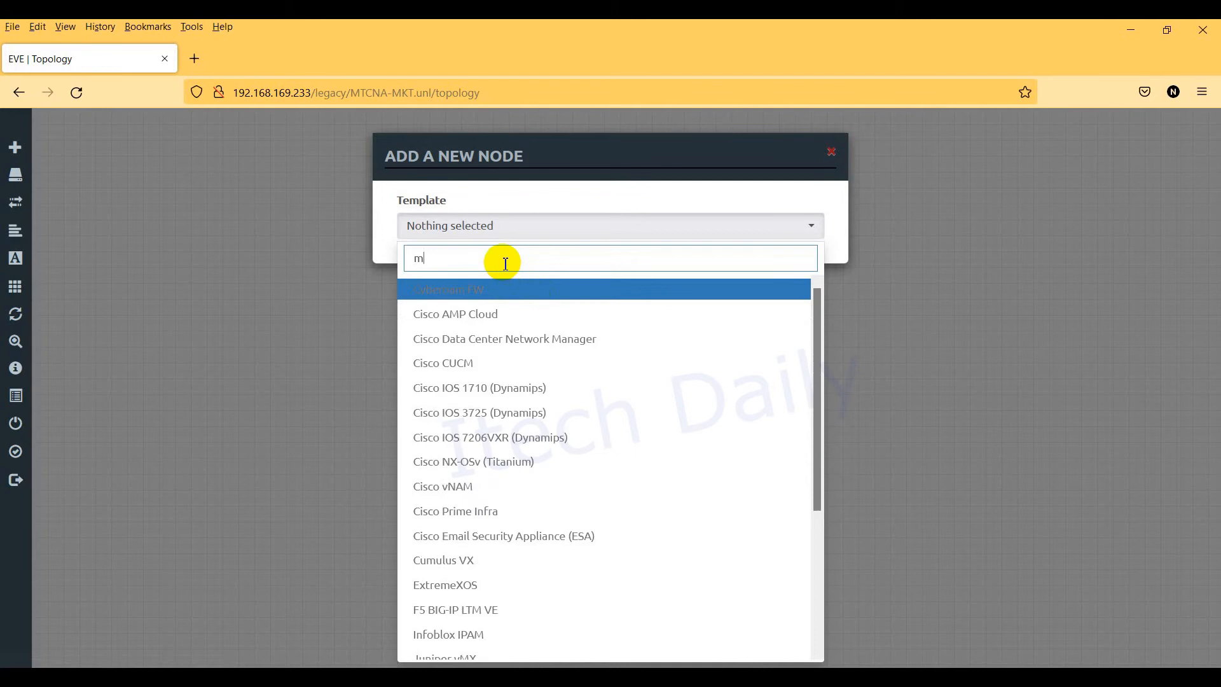
{"action": "type", "text": "i"}
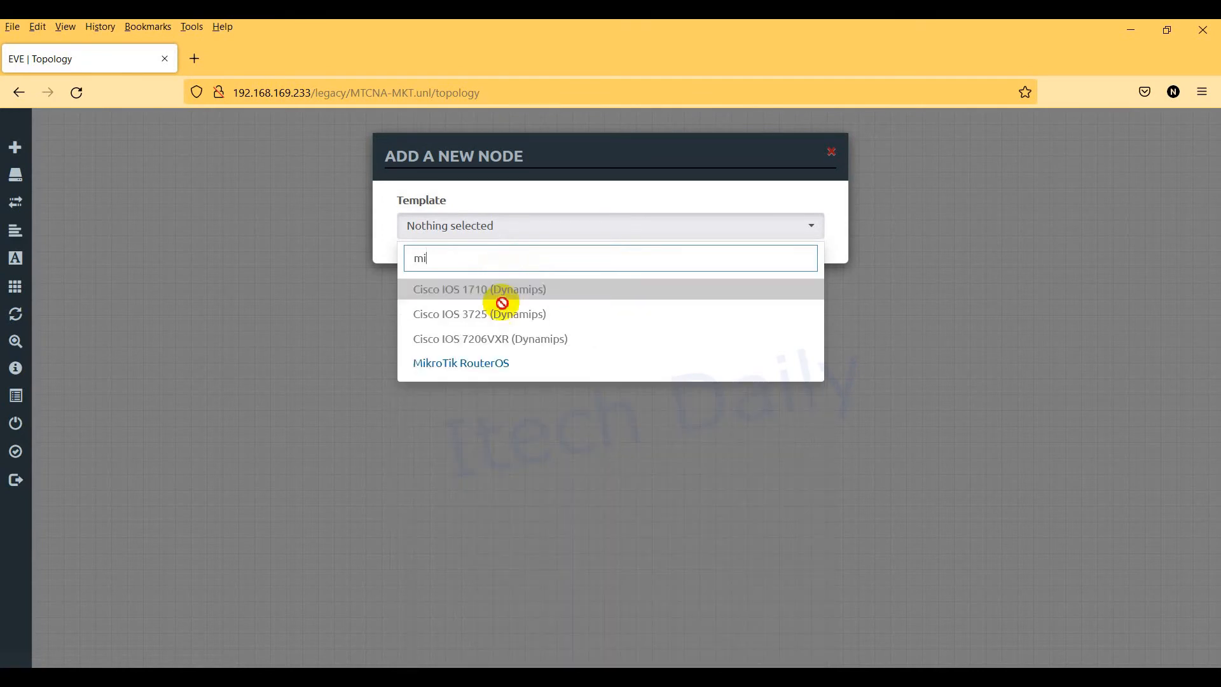
{"action": "left_click", "coordinate": [487, 360]}
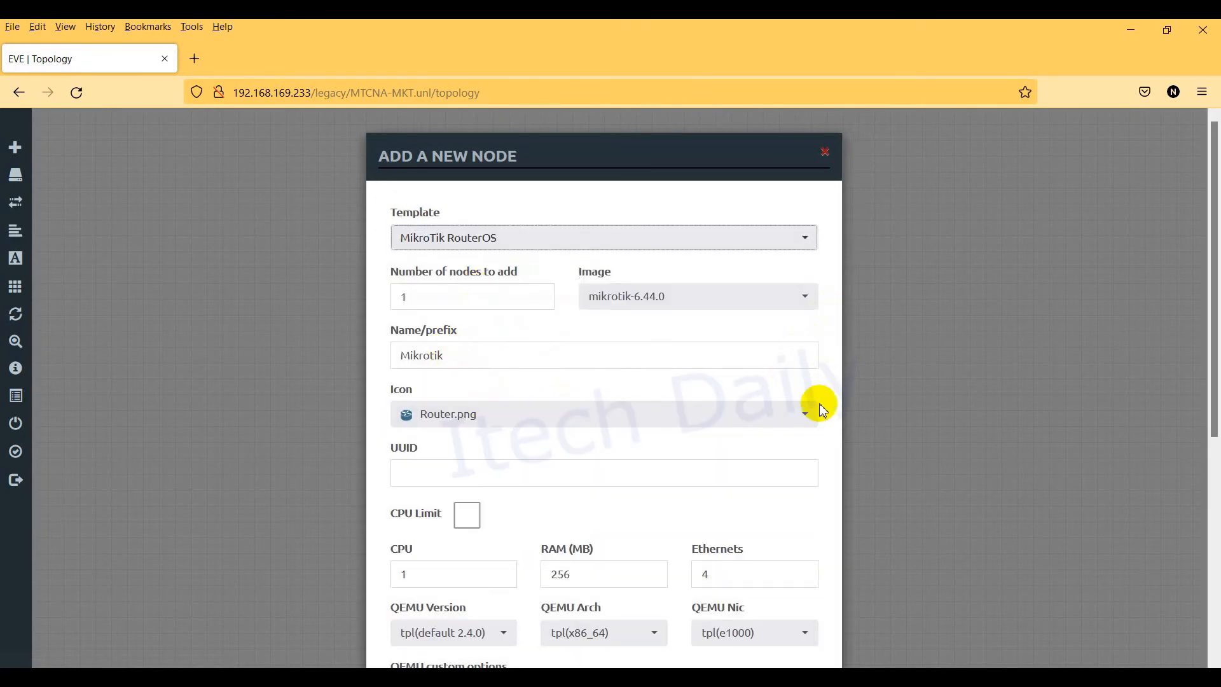
{"action": "left_click_drag", "start_coordinate": [1216, 228], "coordinate": [1216, 347]}
{"action": "left_click", "coordinate": [413, 369]}
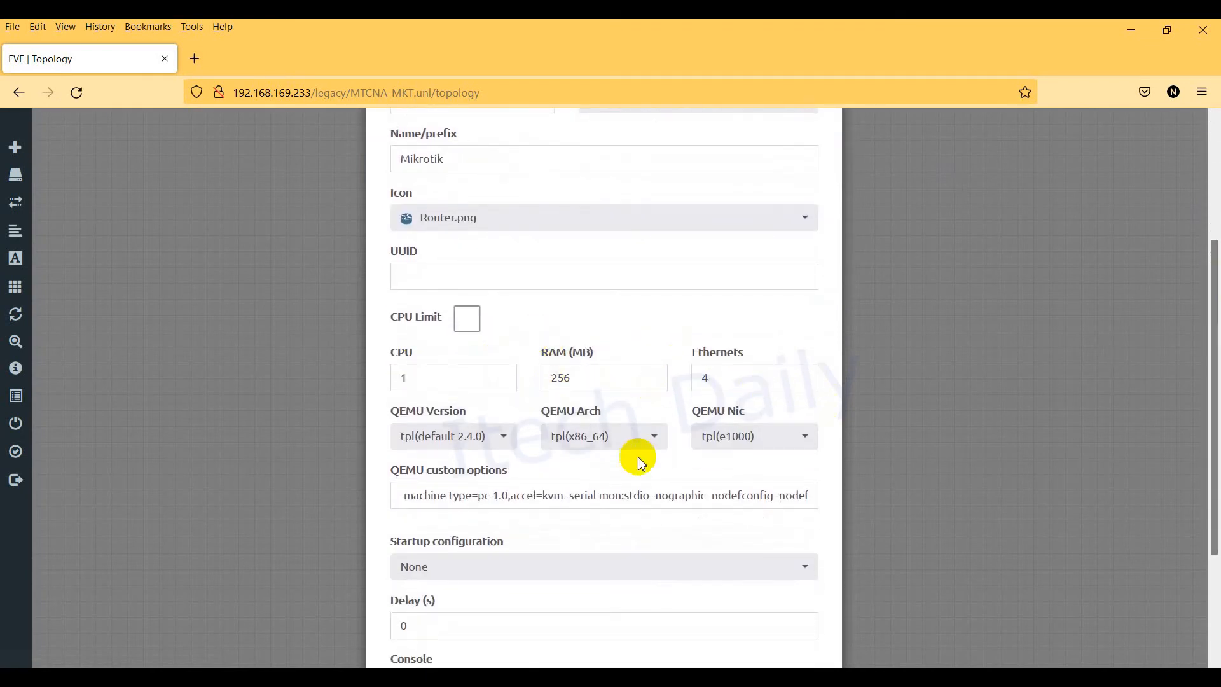
{"action": "left_click_drag", "start_coordinate": [736, 382], "coordinate": [601, 375]}
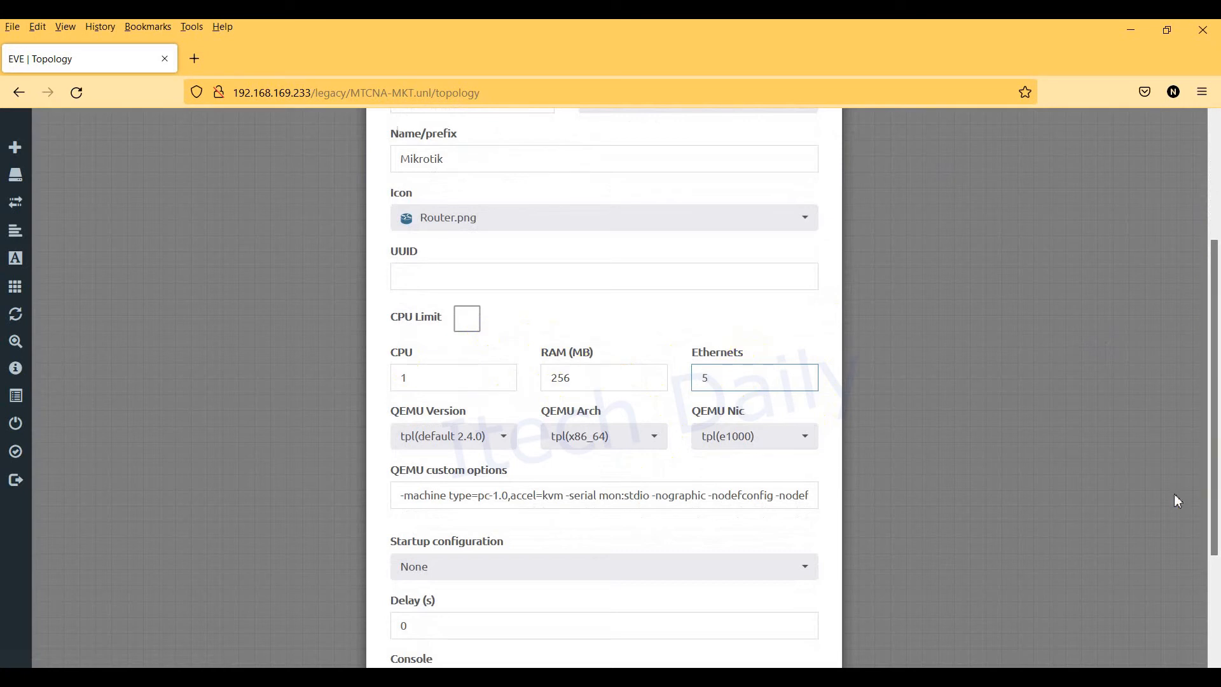
{"action": "left_click_drag", "start_coordinate": [1215, 371], "coordinate": [1215, 511]}
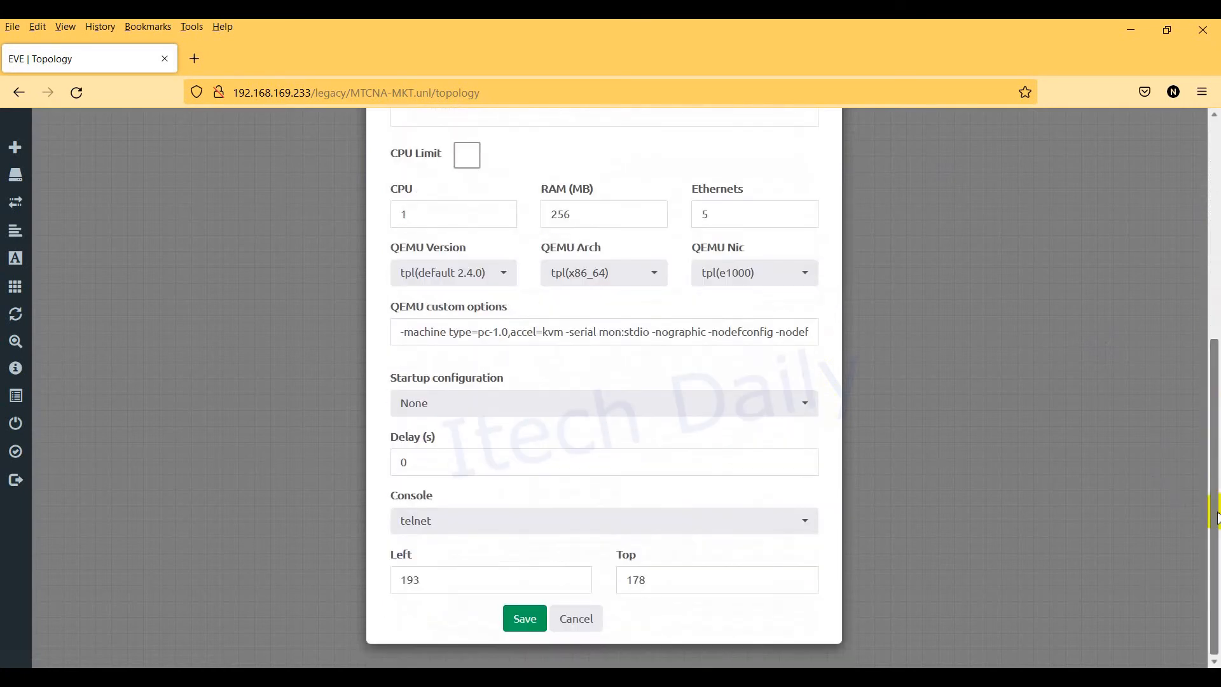
{"action": "left_click", "coordinate": [520, 617]}
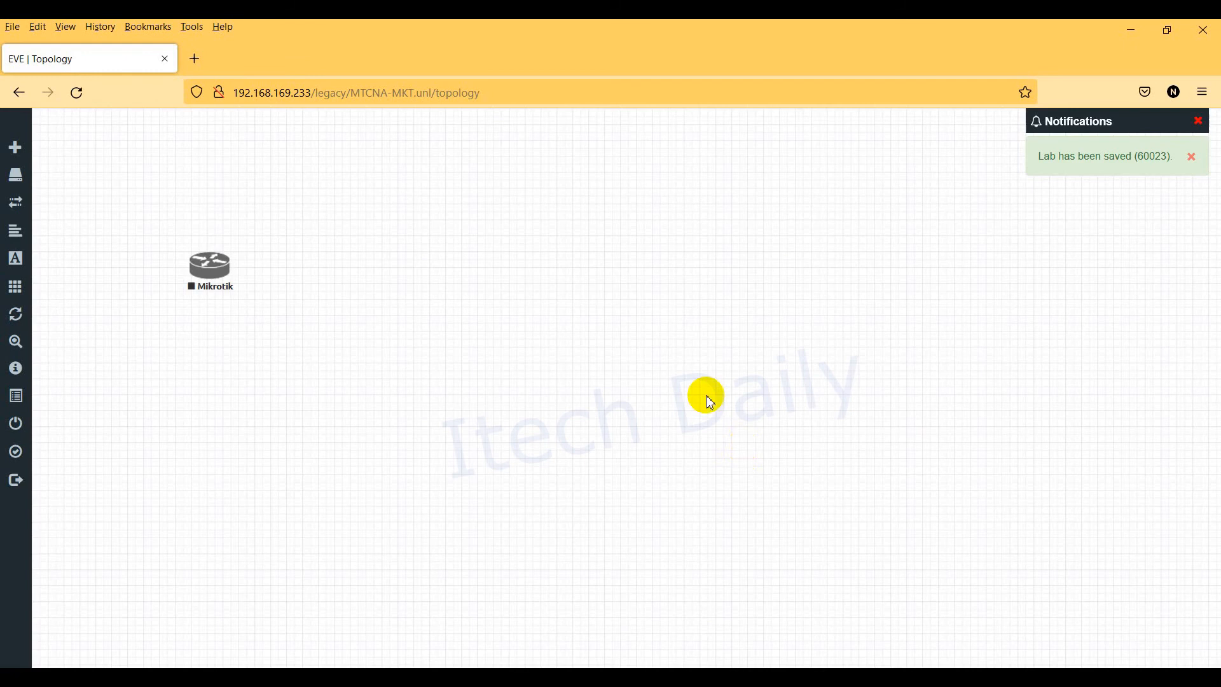
{"action": "mouse_move", "coordinate": [200, 261]}
{"action": "left_mouse_down"}
{"action": "mouse_move", "coordinate": [257, 240]}
{"action": "mouse_move", "coordinate": [191, 244]}
{"action": "left_mouse_up"}
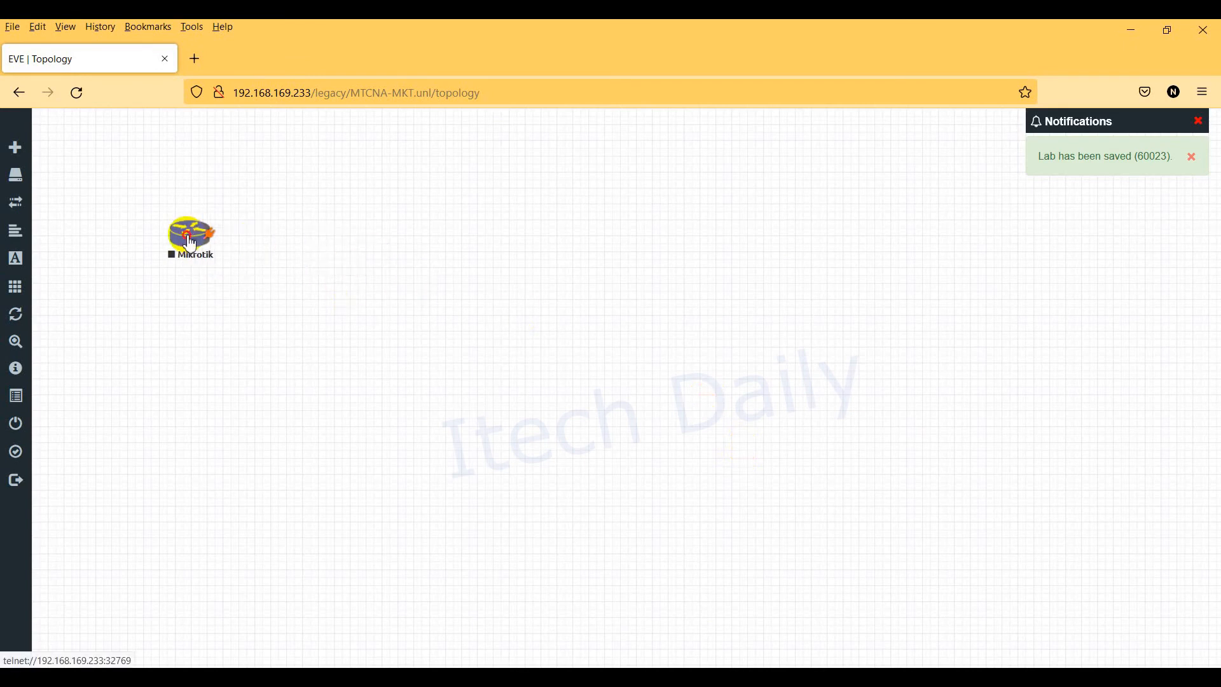
{"action": "right_click", "coordinate": [190, 243]}
Step: Add a Management(Cloud0) network named Net to the canvas
{"action": "left_click", "coordinate": [382, 226]}
{"action": "right_click", "coordinate": [291, 211]}
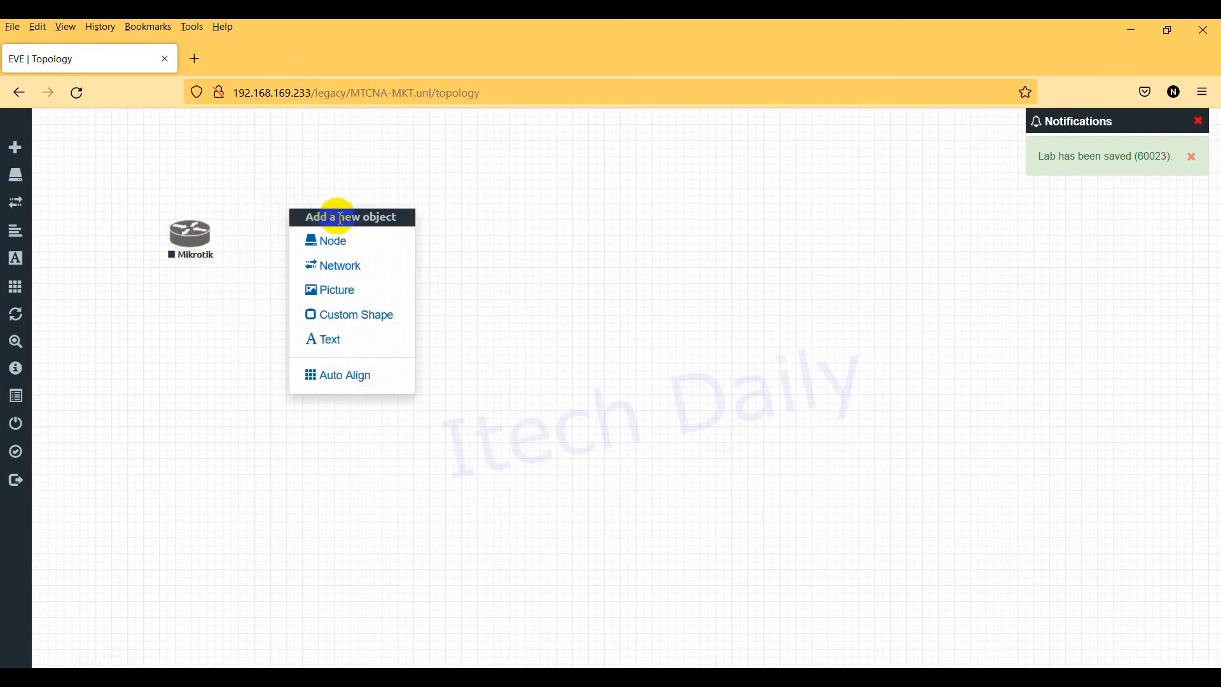
{"action": "left_click", "coordinate": [372, 271]}
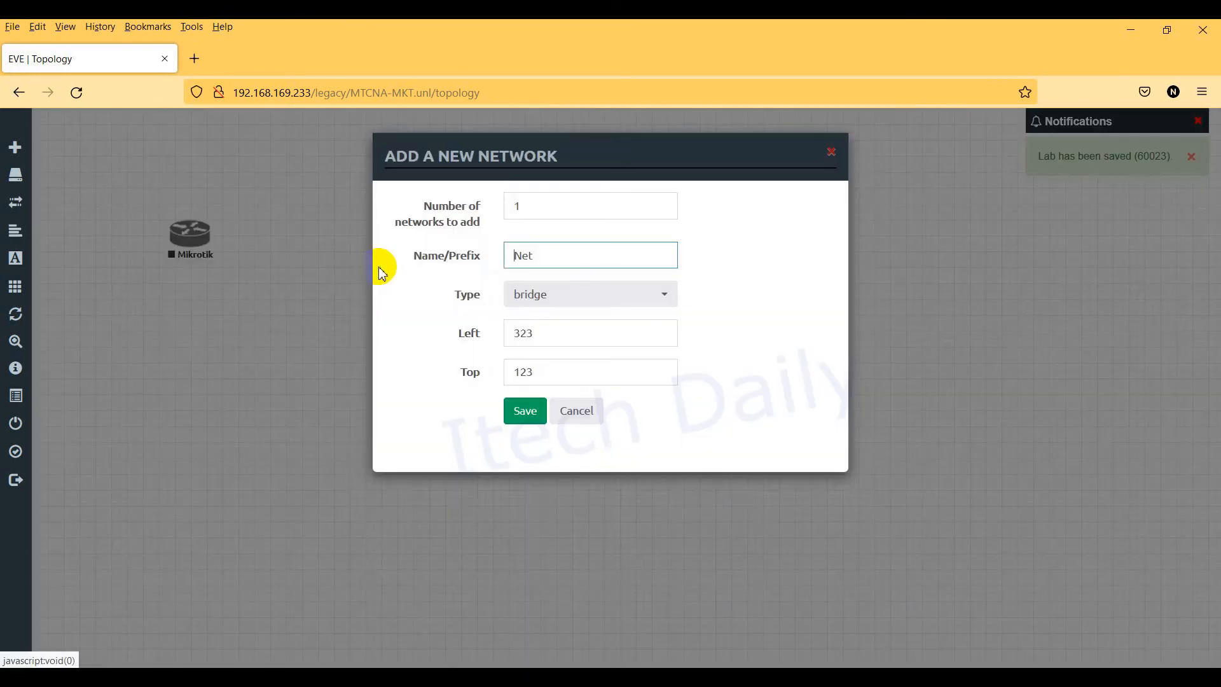
{"action": "left_click", "coordinate": [580, 294]}
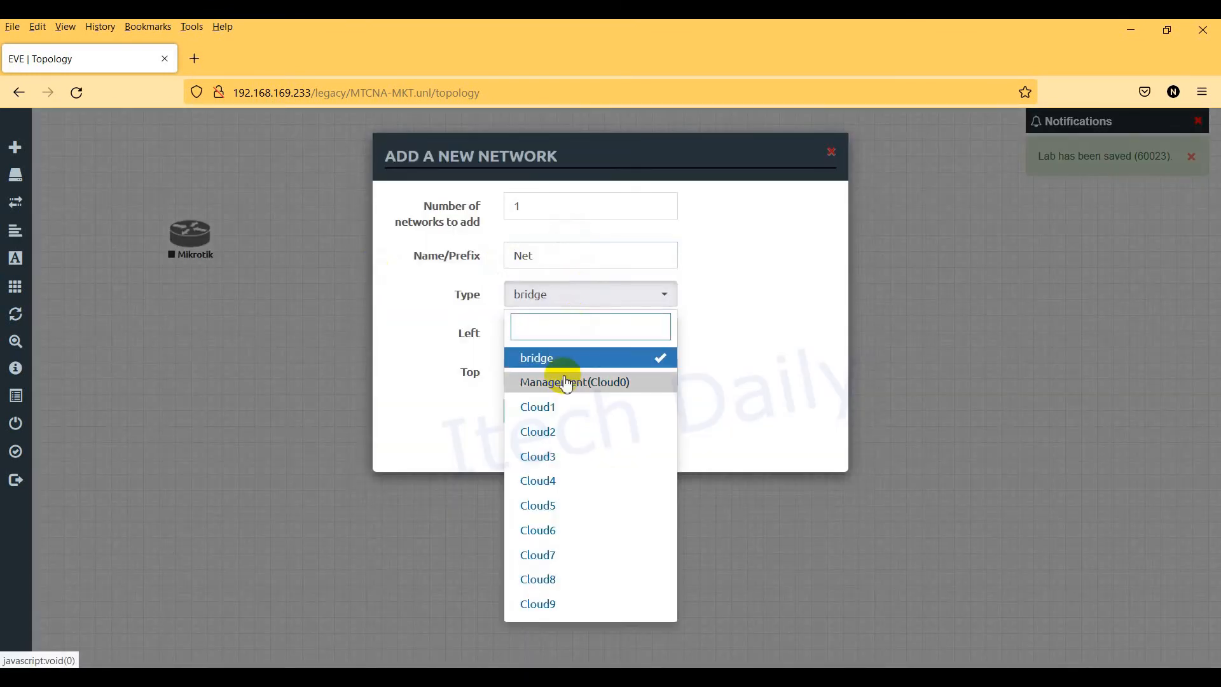
{"action": "left_click", "coordinate": [541, 382]}
{"action": "left_click", "coordinate": [524, 416]}
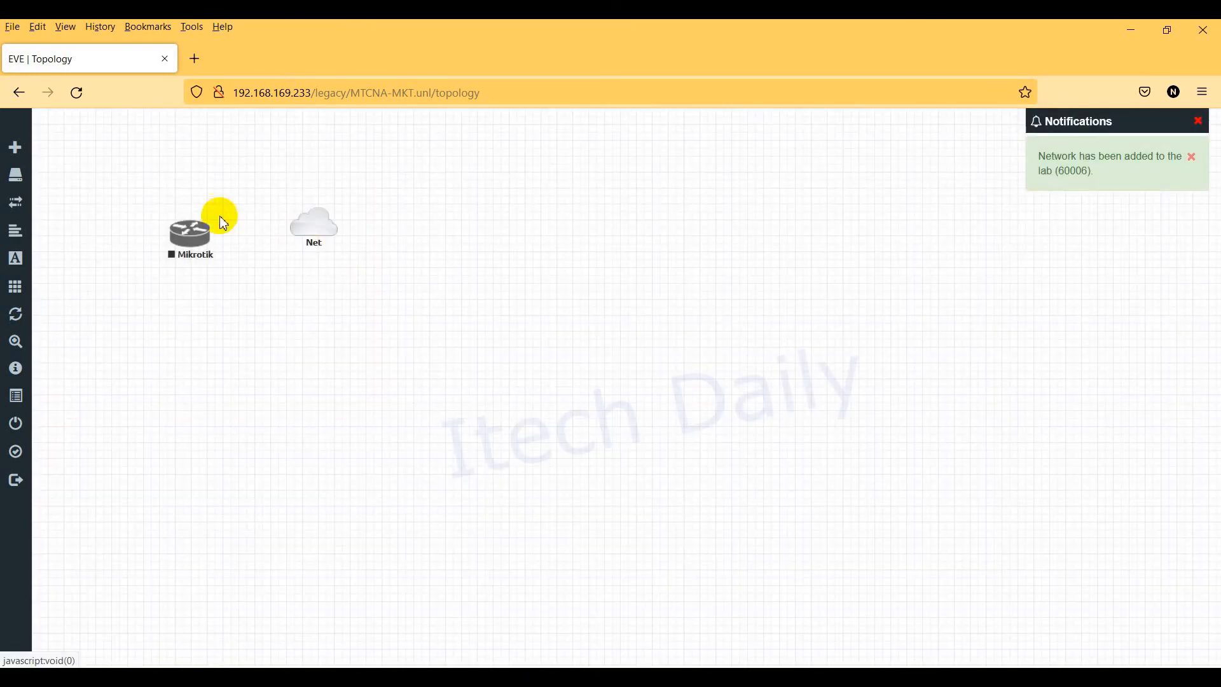
Step: Place Mikrotik below Net and link the Net cloud to its eth1 interface
{"action": "left_click_drag", "start_coordinate": [181, 275], "coordinate": [309, 351]}
{"action": "left_click", "coordinate": [321, 238]}
{"action": "left_click_drag", "start_coordinate": [332, 221], "coordinate": [324, 362]}
{"action": "left_click", "coordinate": [644, 463]}
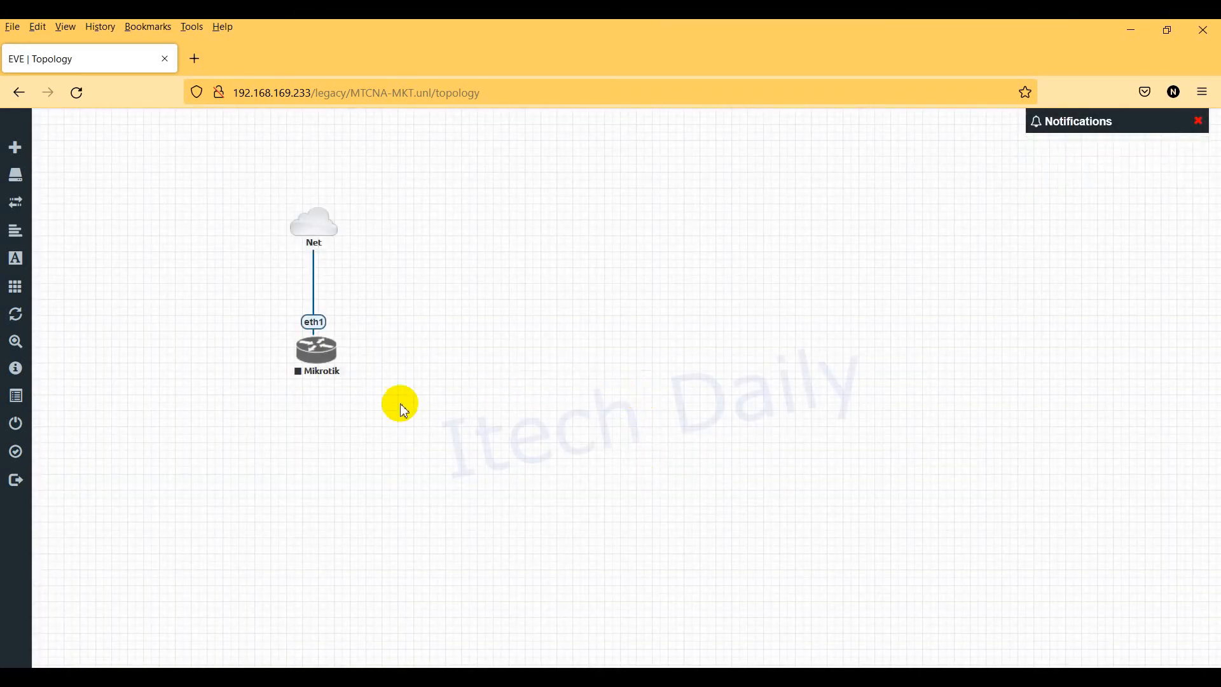
Step: Open WinBox, refresh its Neighbors list, and start the Mikrotik node
{"action": "left_click", "coordinate": [319, 361]}
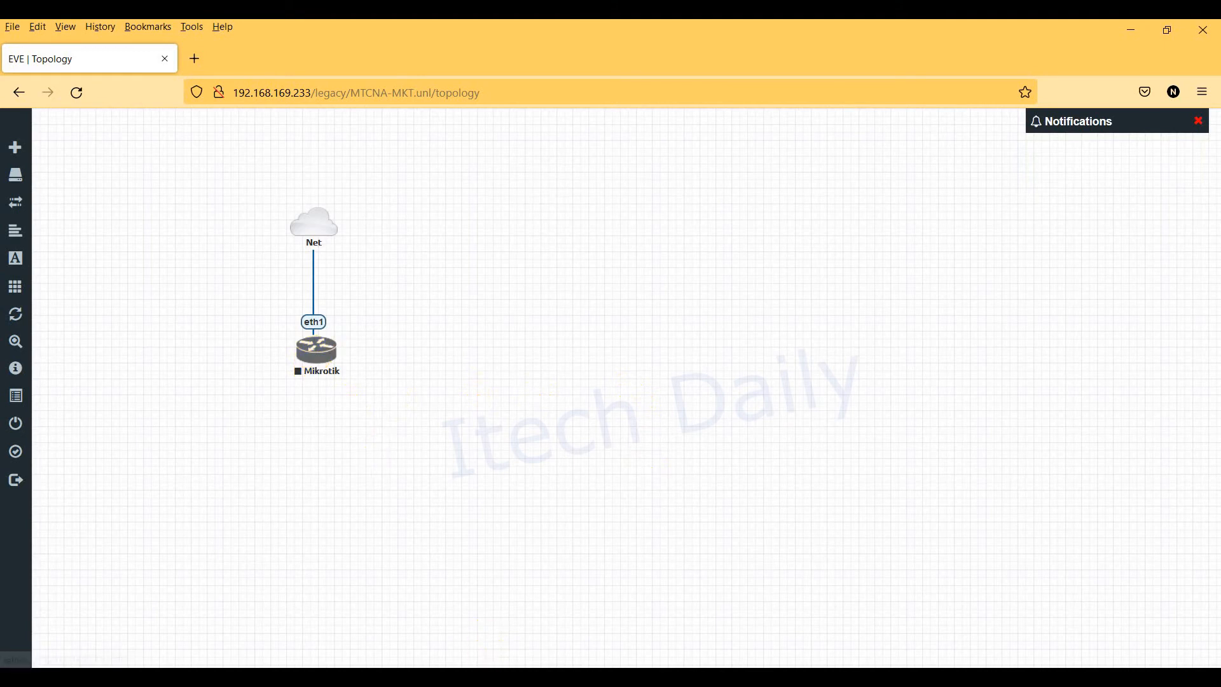
{"action": "left_click", "coordinate": [575, 371]}
{"action": "left_click", "coordinate": [552, 391]}
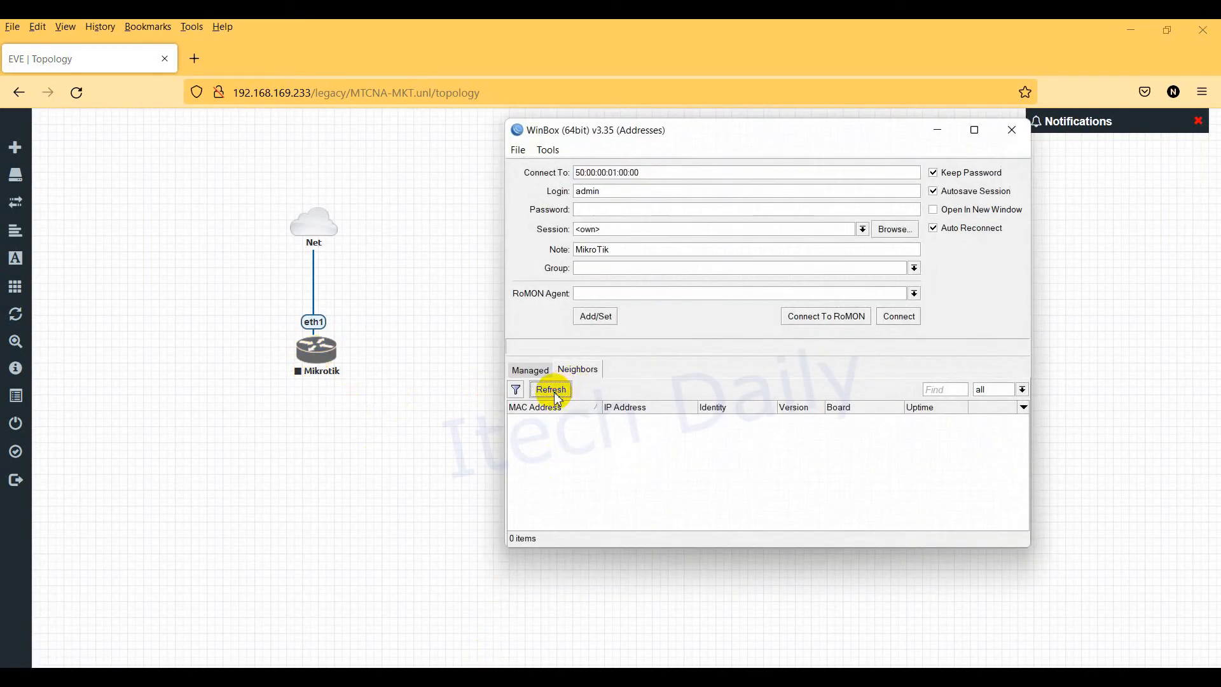
{"action": "right_click", "coordinate": [326, 372]}
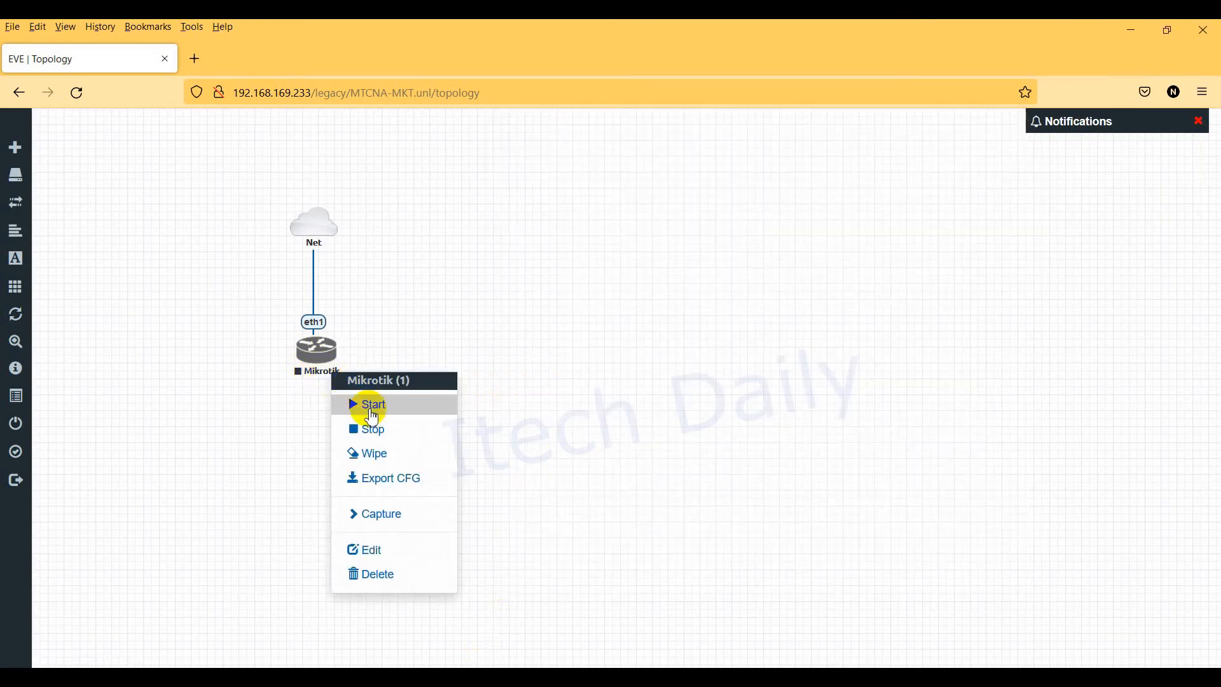
{"action": "left_click", "coordinate": [353, 402]}
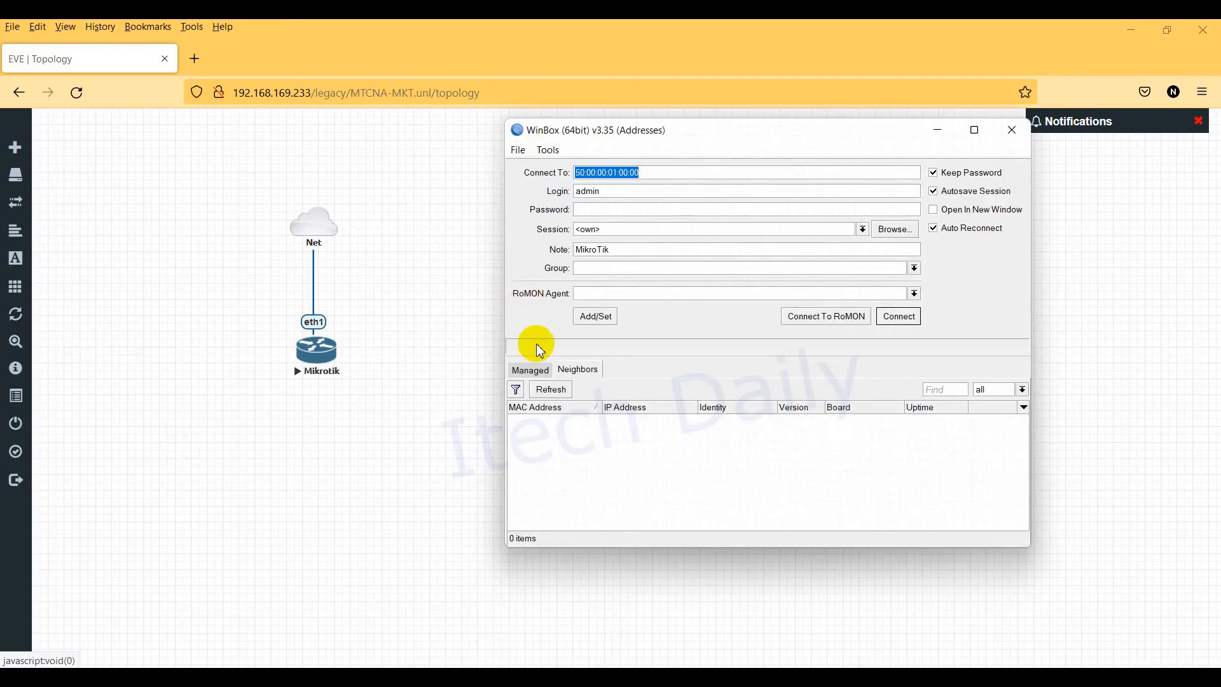
Step: Rescan WinBox neighbors twice, shifting the WinBox window slightly left
{"action": "left_click", "coordinate": [552, 392]}
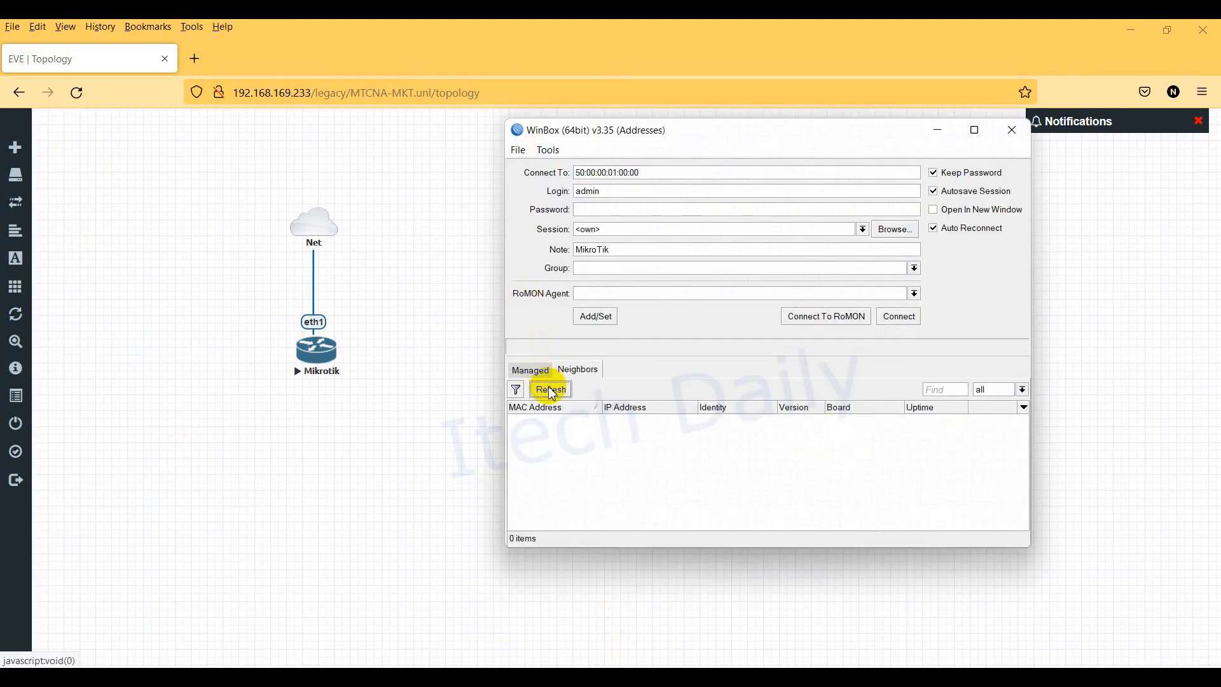
{"action": "left_click_drag", "start_coordinate": [726, 146], "coordinate": [668, 139]}
{"action": "left_click", "coordinate": [502, 389]}
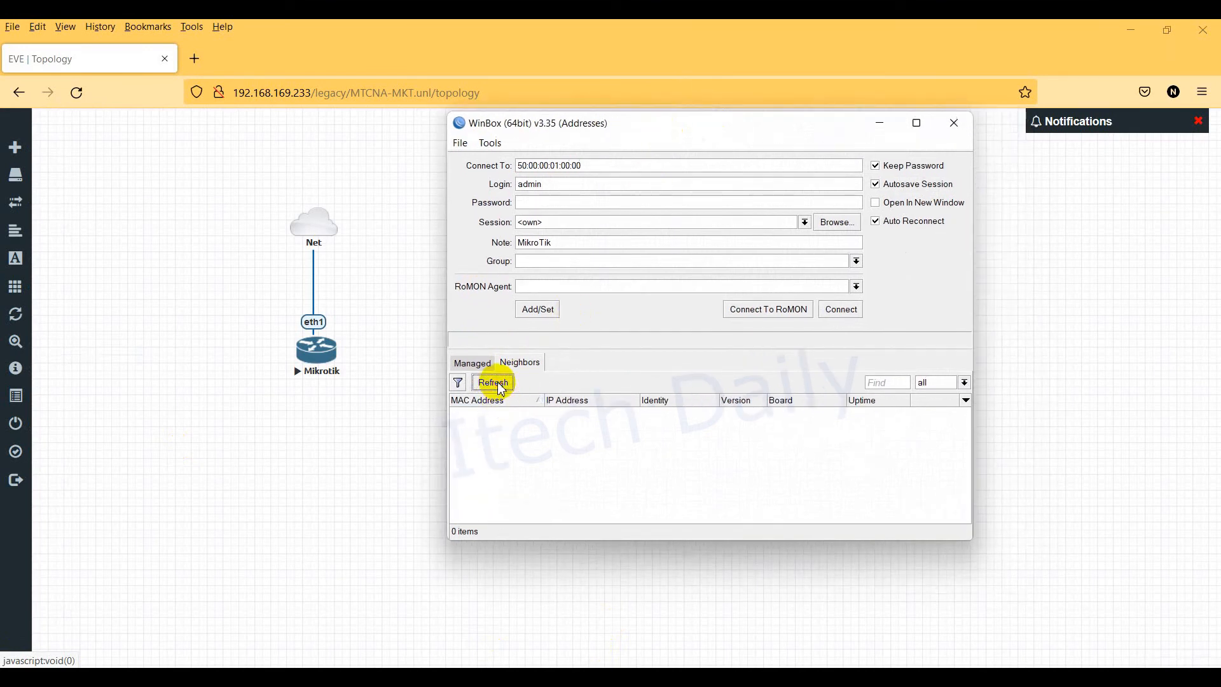
Step: Open the Mikrotik node's telnet link, always allowing the site and choosing an application
{"action": "left_click", "coordinate": [317, 359]}
{"action": "left_click", "coordinate": [576, 179]}
{"action": "left_click", "coordinate": [666, 211]}
Step: Open the telnet link in PuTTY and log in to the router as admin
{"action": "left_click", "coordinate": [677, 299]}
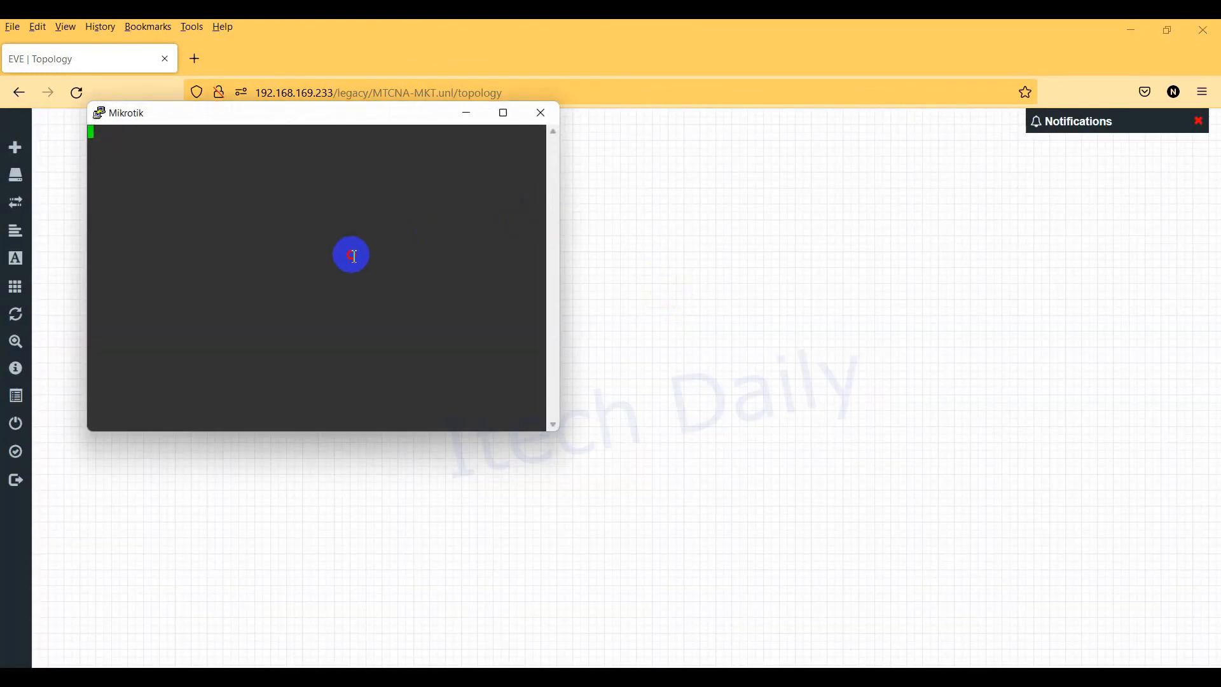
{"action": "key", "text": "Return"}
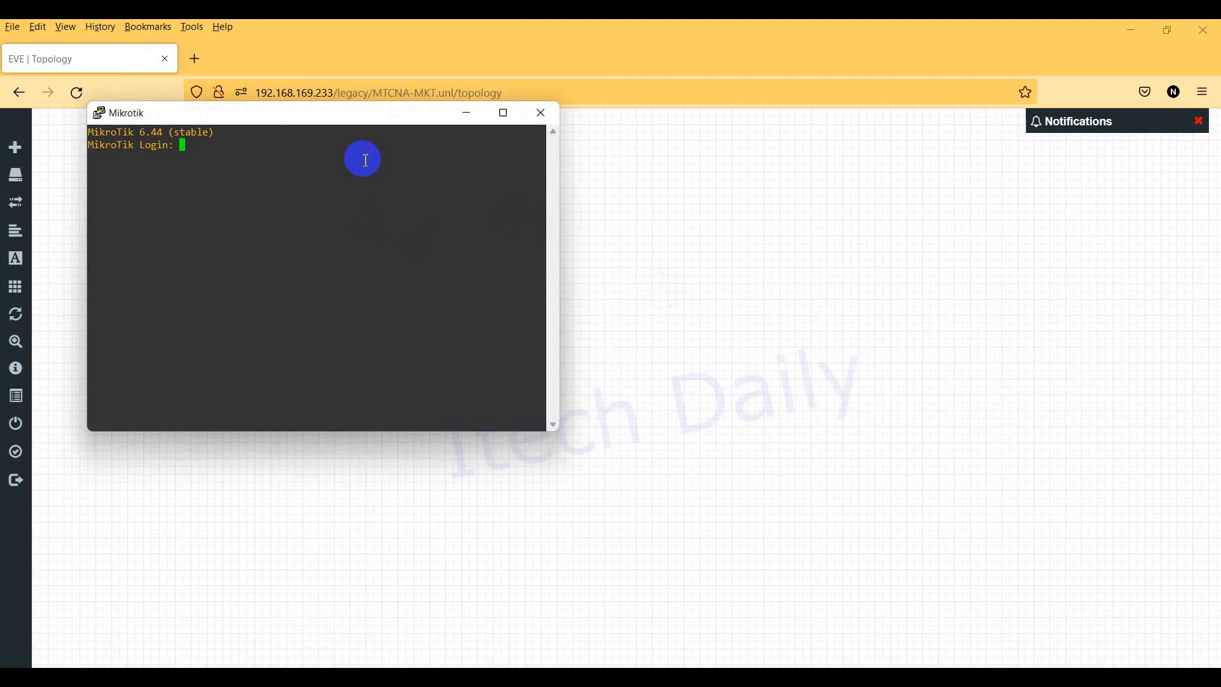
{"action": "type", "text": "amd"}
{"action": "key", "text": "BackSpace"}
{"action": "key", "text": "BackSpace"}
{"action": "type", "text": "dmin"}
{"action": "key", "text": "Return"}
Step: Submit a blank password, answer n, and run ip address print showing 192.168.169.232/24
{"action": "key", "text": "Return"}
{"action": "type", "text": "n"}
{"action": "type", "text": "ip address"}
{"action": "key", "text": "Return"}
{"action": "type", "text": "print"}
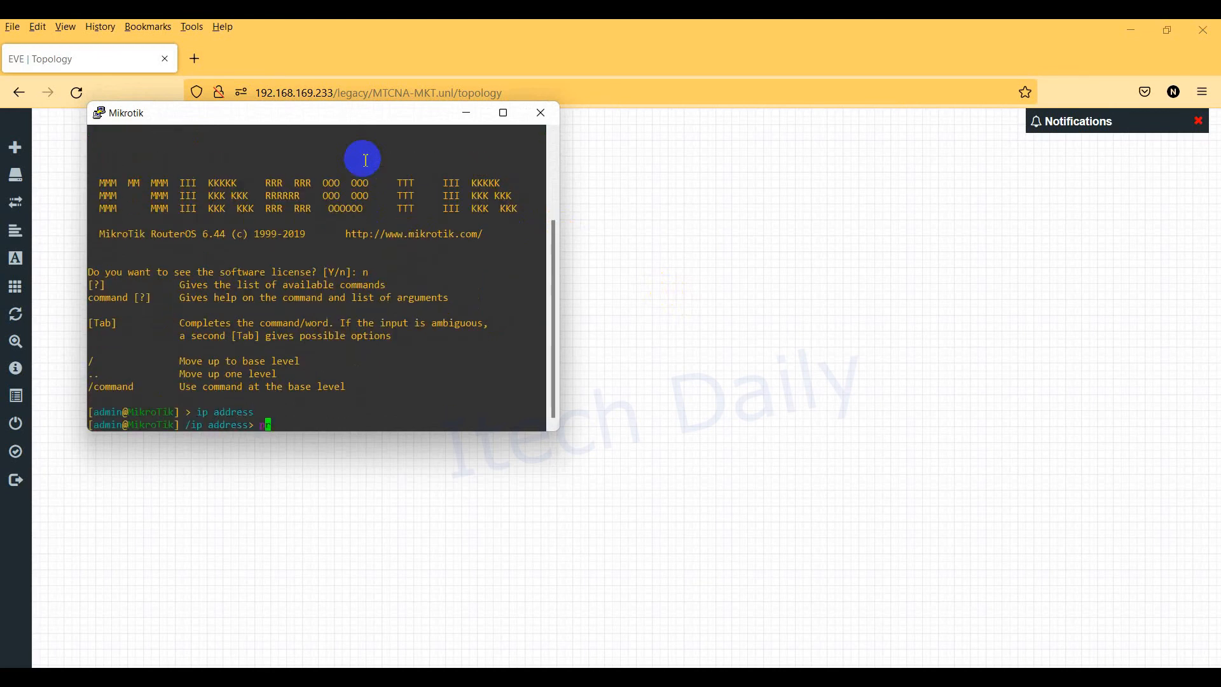
{"action": "key", "text": "Return"}
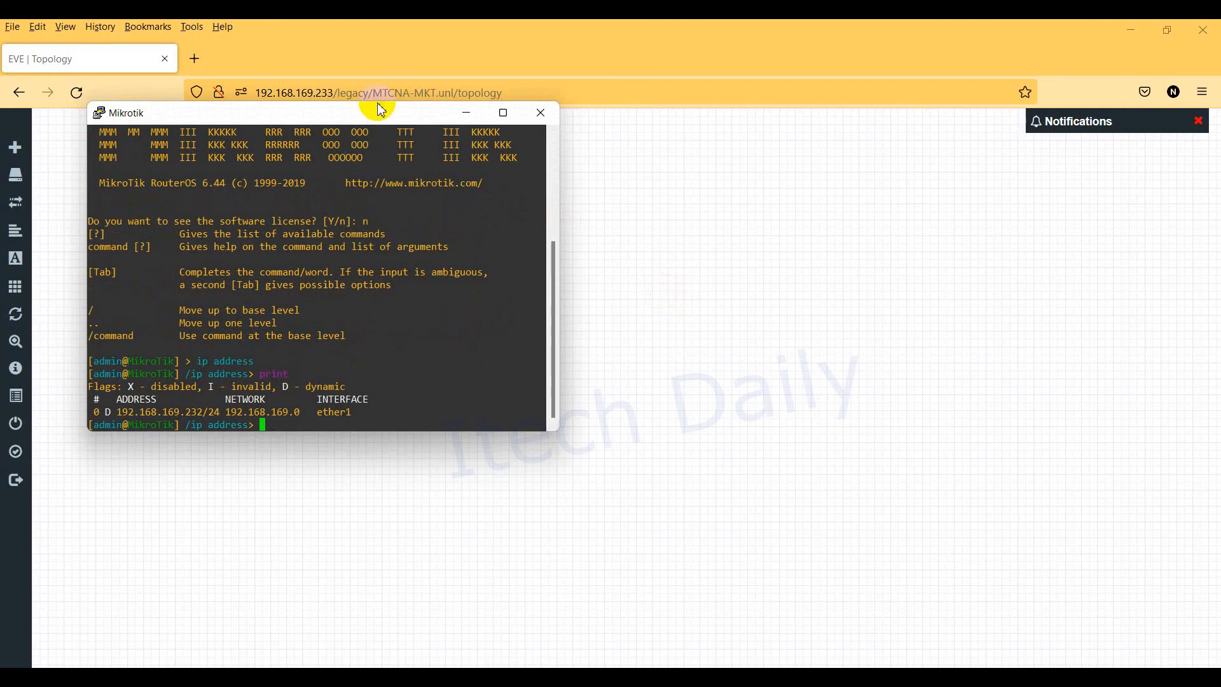
{"action": "left_click_drag", "start_coordinate": [373, 115], "coordinate": [780, 164]}
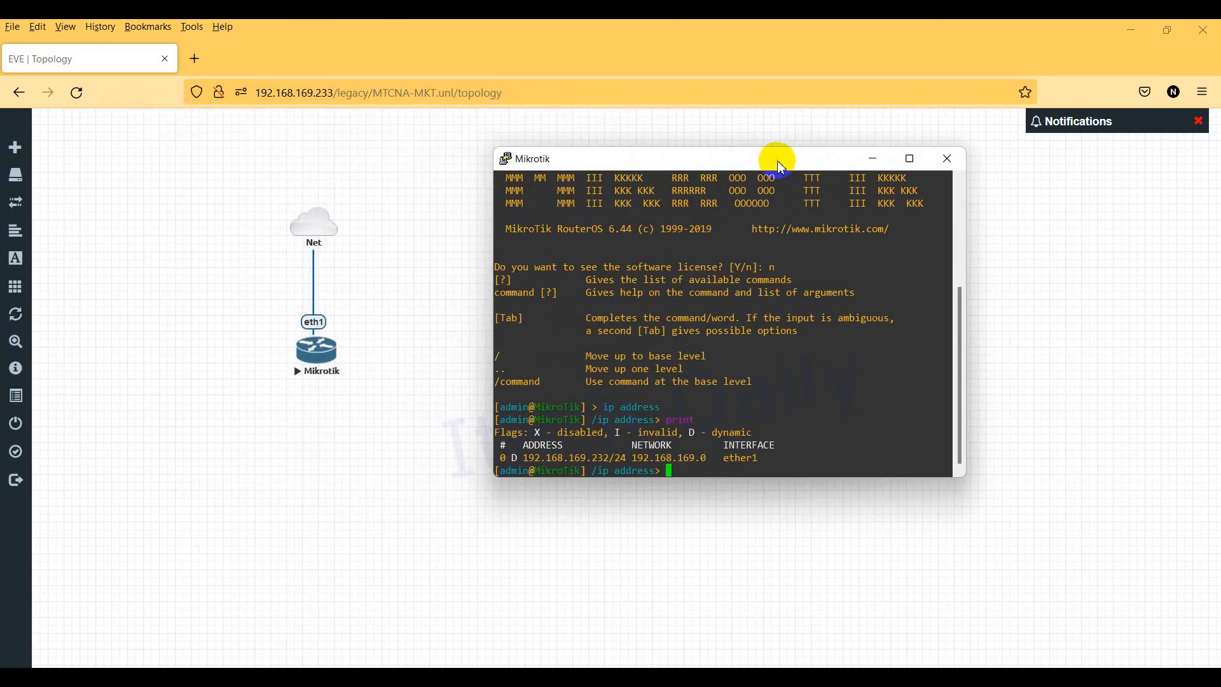
{"action": "left_click", "coordinate": [478, 677]}
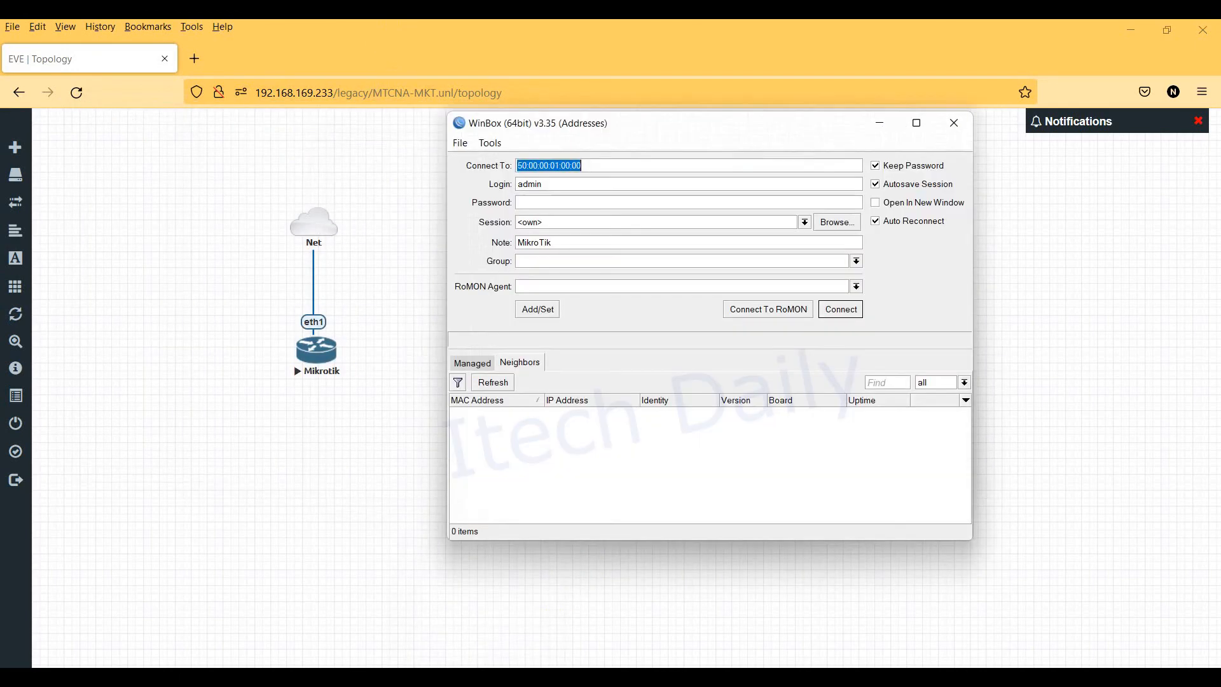
{"action": "left_click", "coordinate": [500, 383]}
{"action": "left_click", "coordinate": [502, 384]}
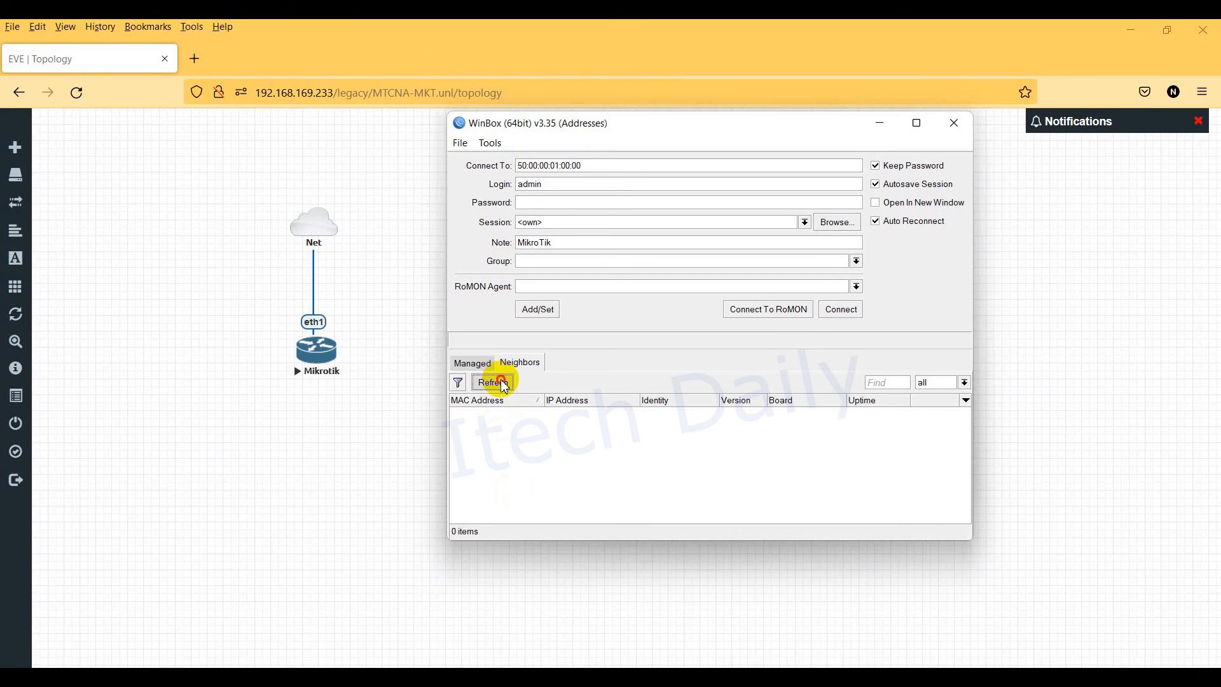
{"action": "left_click", "coordinate": [502, 383]}
{"action": "left_click", "coordinate": [502, 383]}
{"action": "left_click", "coordinate": [502, 384]}
{"action": "left_click", "coordinate": [502, 384]}
{"action": "left_click", "coordinate": [507, 389]}
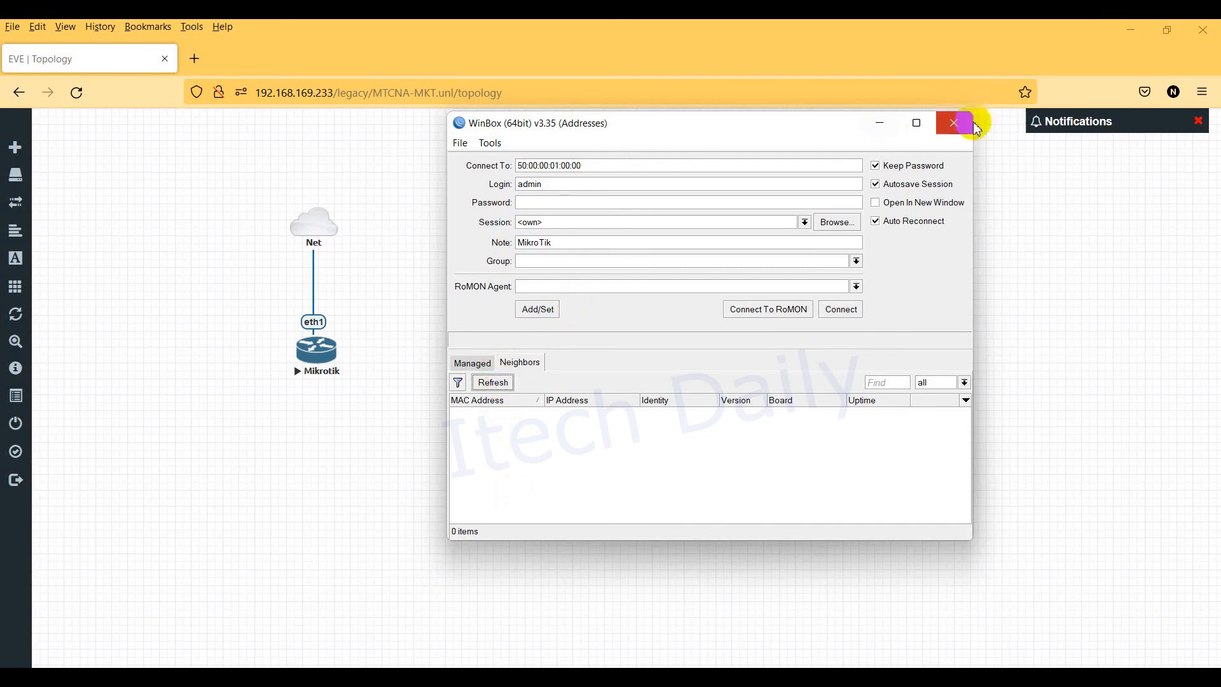
{"action": "left_click", "coordinate": [954, 123]}
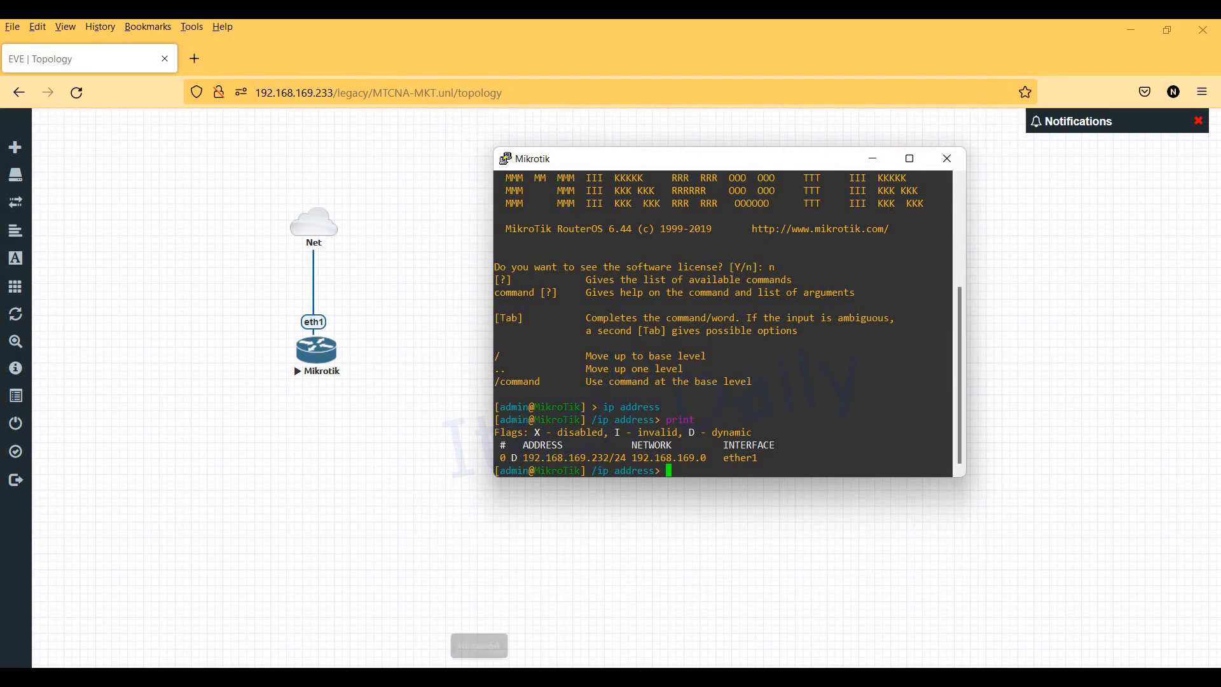
{"action": "left_click", "coordinate": [478, 676]}
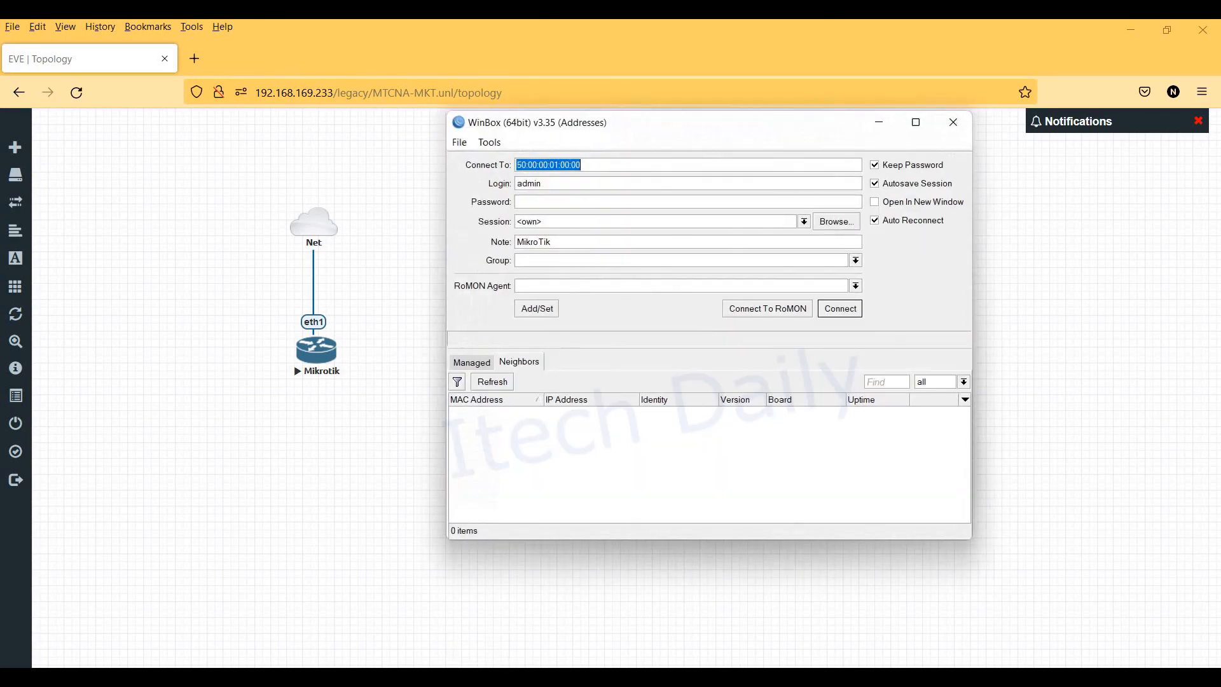
{"action": "left_click", "coordinate": [501, 385]}
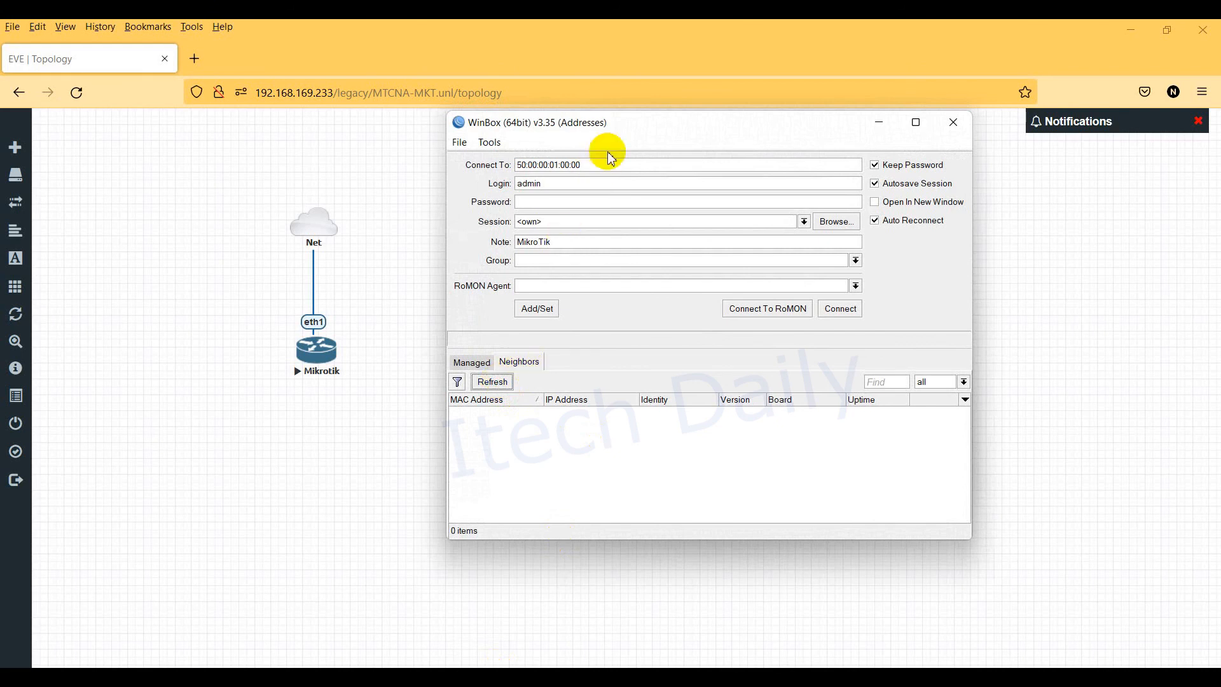
{"action": "left_click_drag", "start_coordinate": [605, 164], "coordinate": [395, 171]}
Step: Connect WinBox to 192.168.169.232, then open the Mikrotik node's telnet link
{"action": "type", "text": "192"}
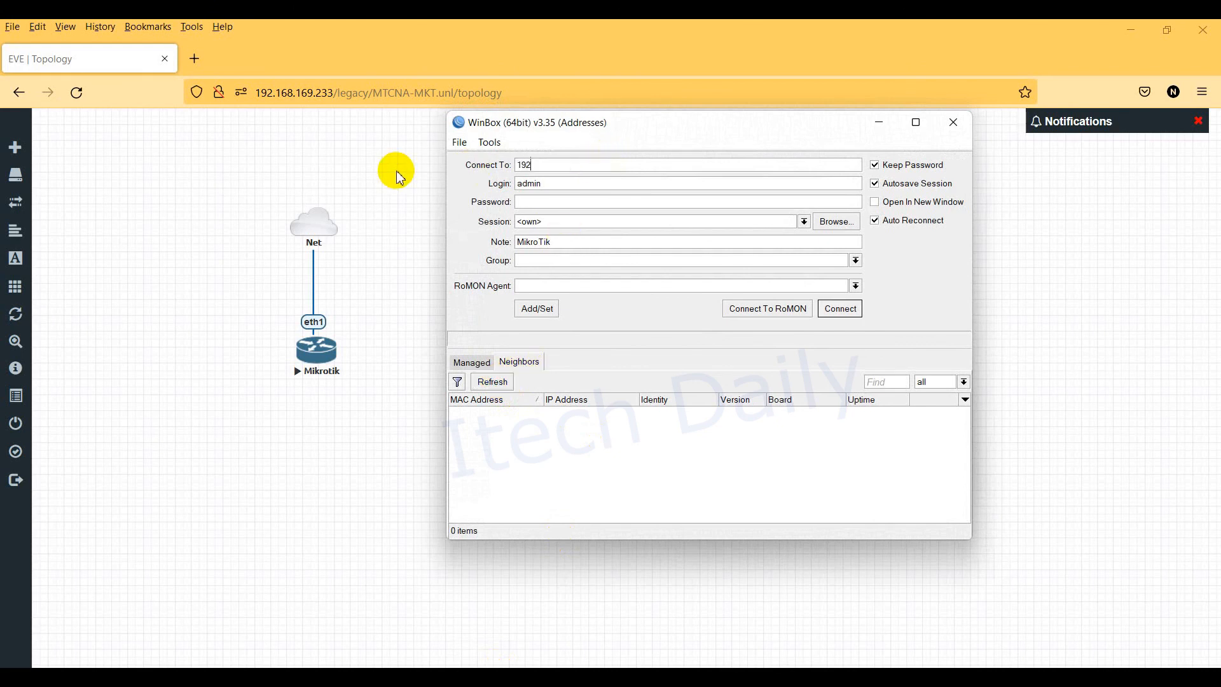
{"action": "type", "text": ".168.169.232"}
{"action": "key", "text": "Return"}
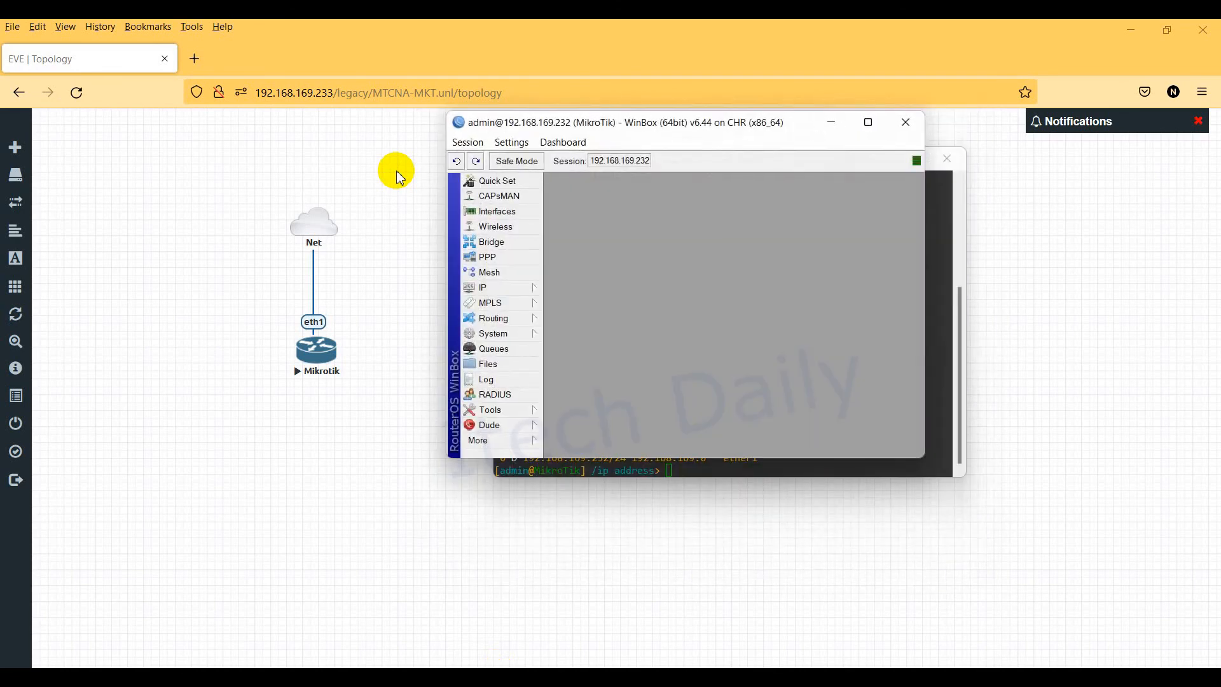
{"action": "left_click_drag", "start_coordinate": [772, 123], "coordinate": [798, 261]}
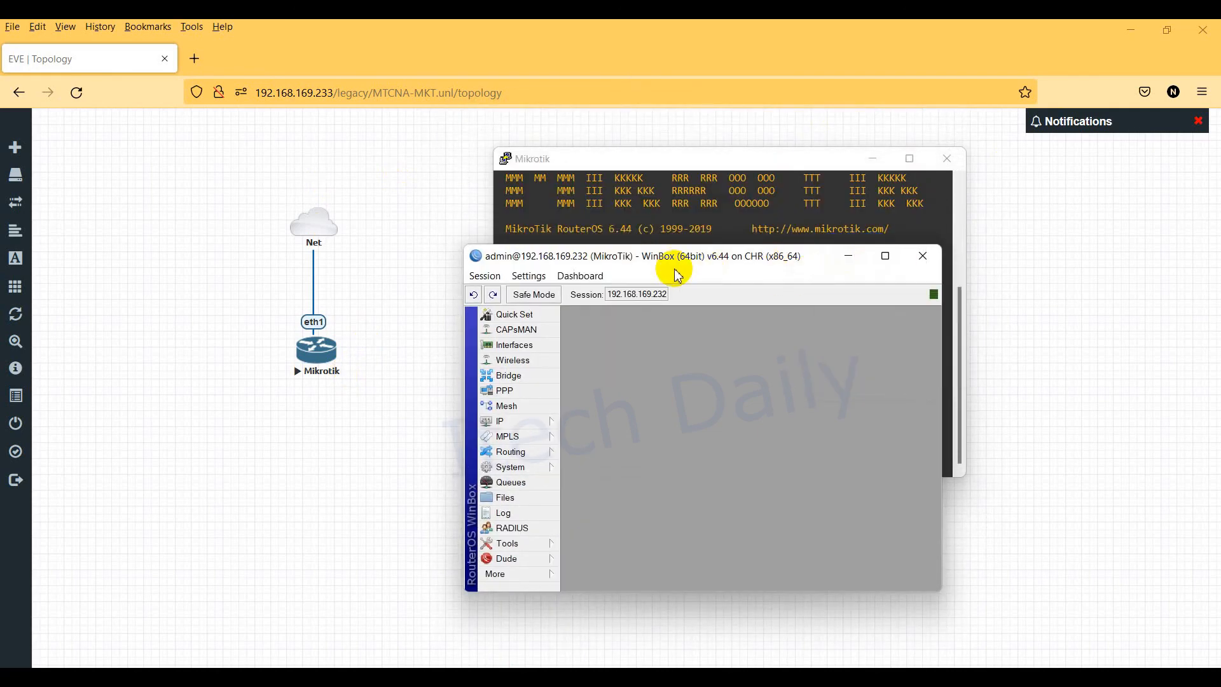
{"action": "left_click", "coordinate": [327, 357]}
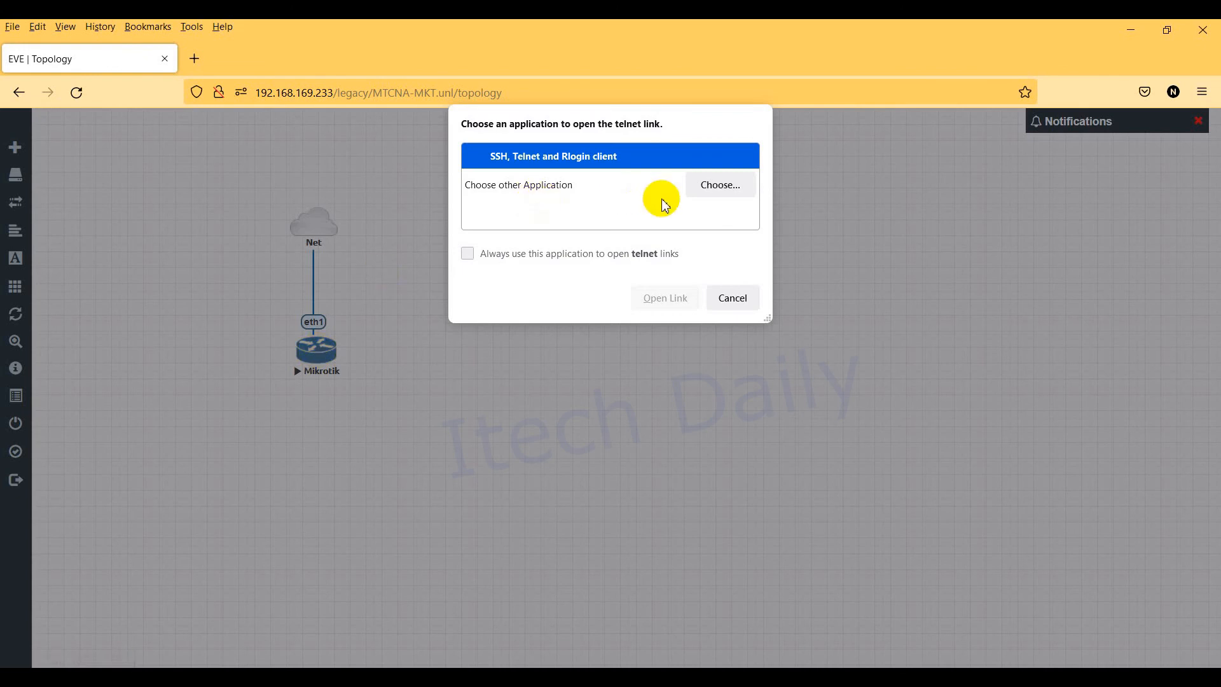
Step: Open the router's telnet console in PuTTY, always using it for telnet links
{"action": "left_click", "coordinate": [518, 267]}
{"action": "left_click", "coordinate": [665, 298]}
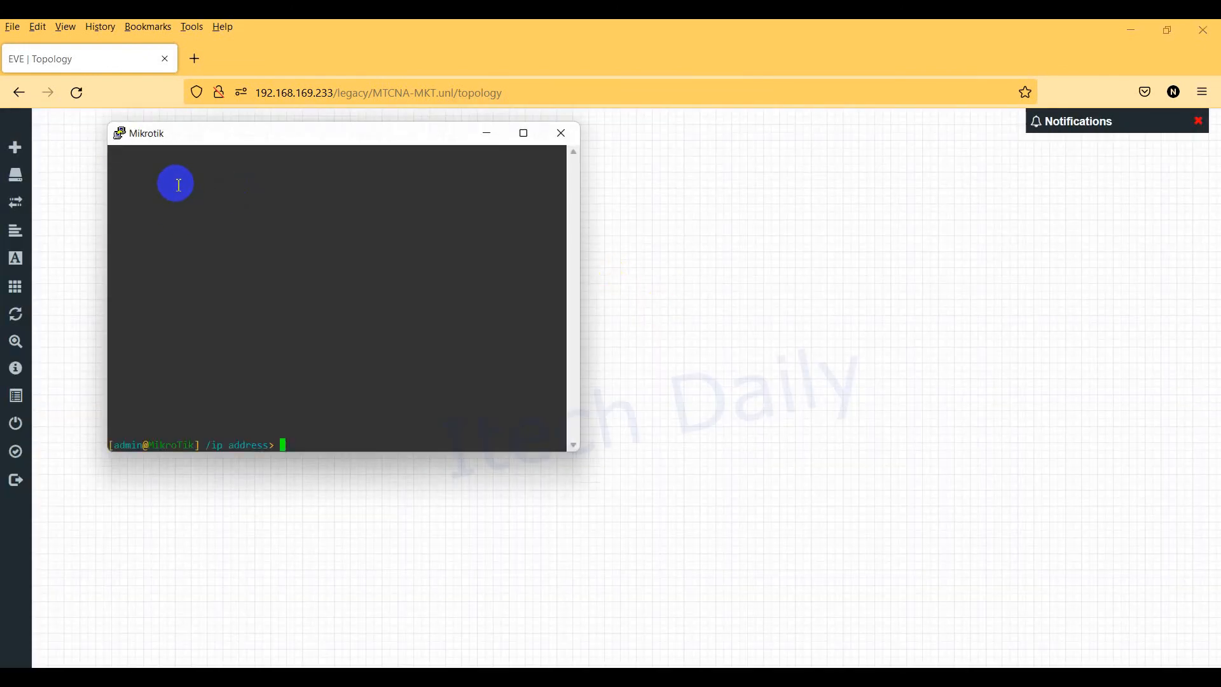
{"action": "type", "text": "/"}
{"action": "key", "text": "Return"}
Step: Rename the router with /system identity set name=LAB_Test
{"action": "type", "text": "sys"}
{"action": "key", "text": "Tab"}
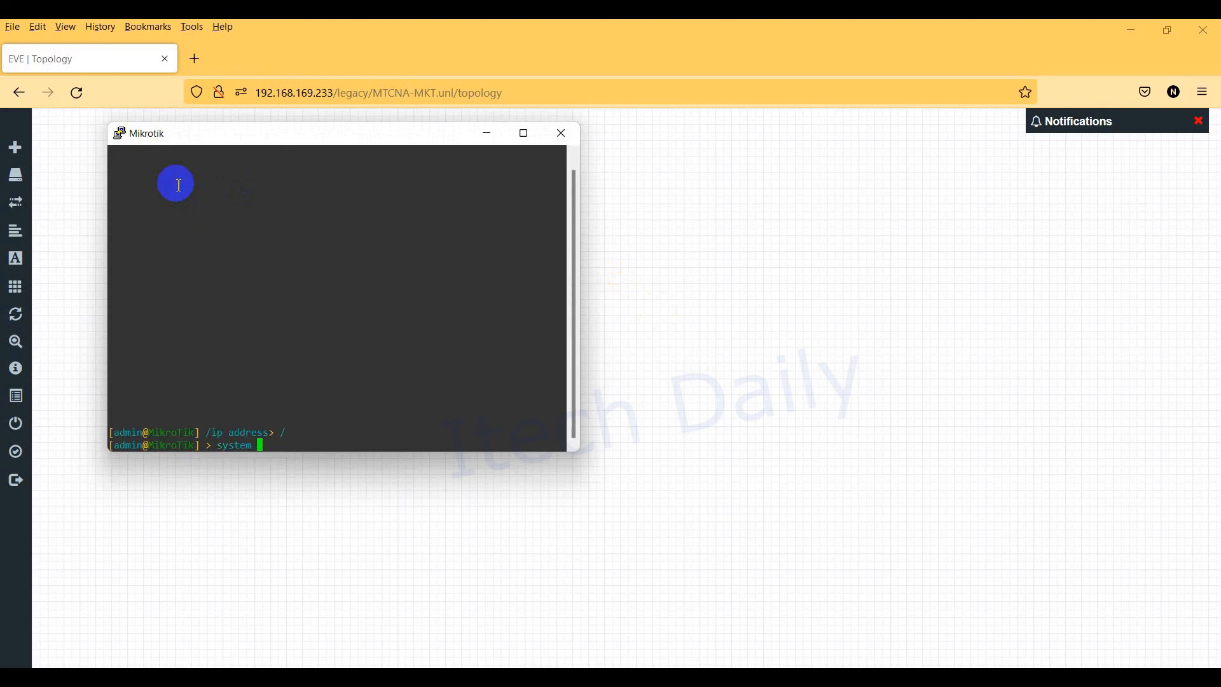
{"action": "type", "text": "id"}
{"action": "key", "text": "Tab"}
{"action": "type", "text": "es"}
{"action": "key", "text": "BackSpace"}
{"action": "key", "text": "BackSpace"}
{"action": "type", "text": "set name="}
{"action": "type", "text": "LAB_Test"}
{"action": "key", "text": "Return"}
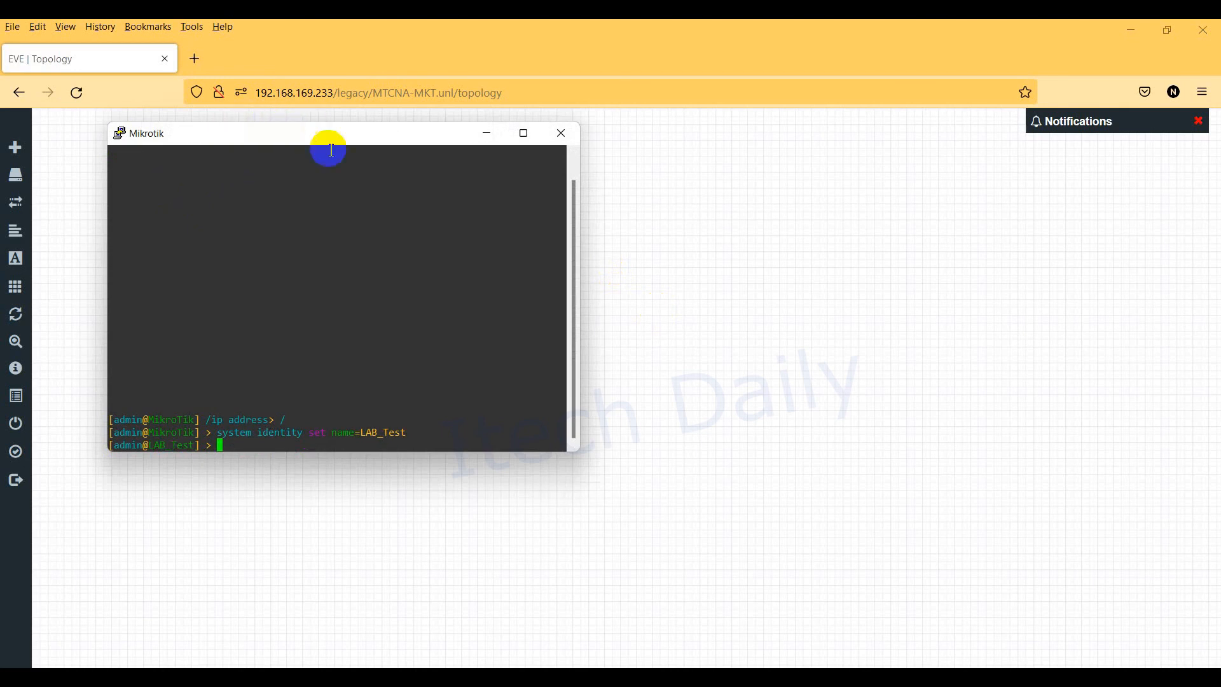
Step: Print the system identity to confirm it now reads LAB_Test
{"action": "type", "text": "sys"}
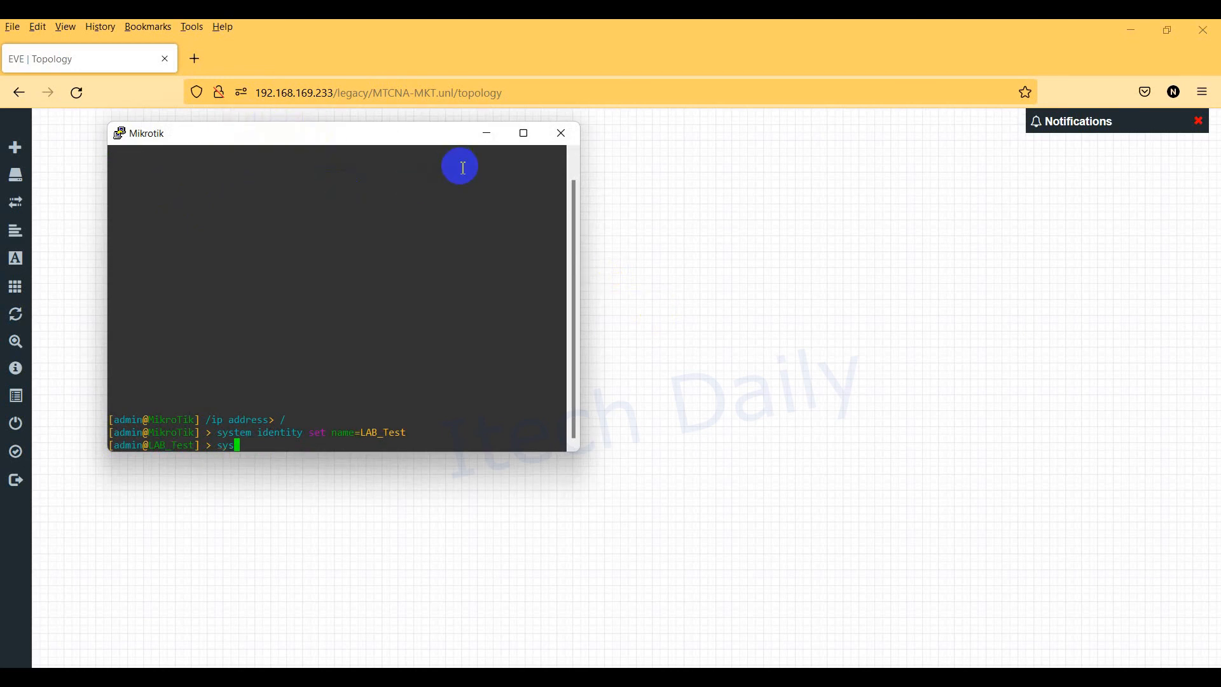
{"action": "type", "text": "tem identity"}
{"action": "key", "text": "Return"}
{"action": "type", "text": "print"}
{"action": "key", "text": "Return"}
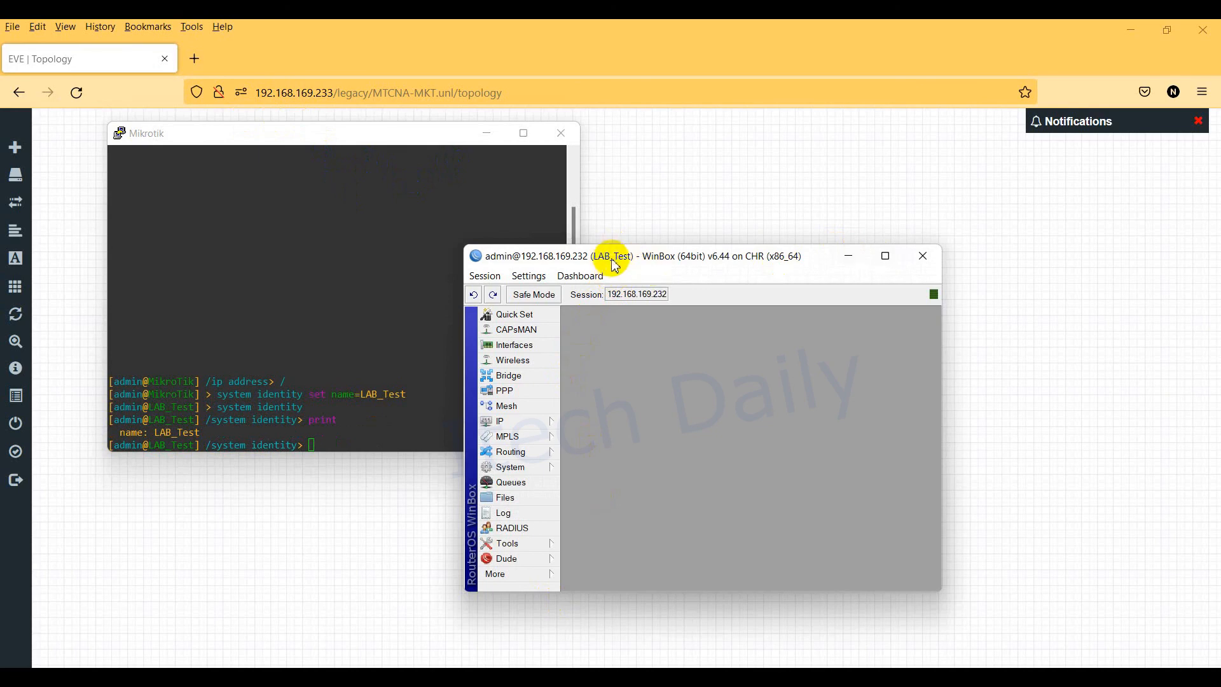
Step: Maximize the WinBox session and run ping 8.8.8.8 in a new terminal
{"action": "left_click", "coordinate": [886, 256]}
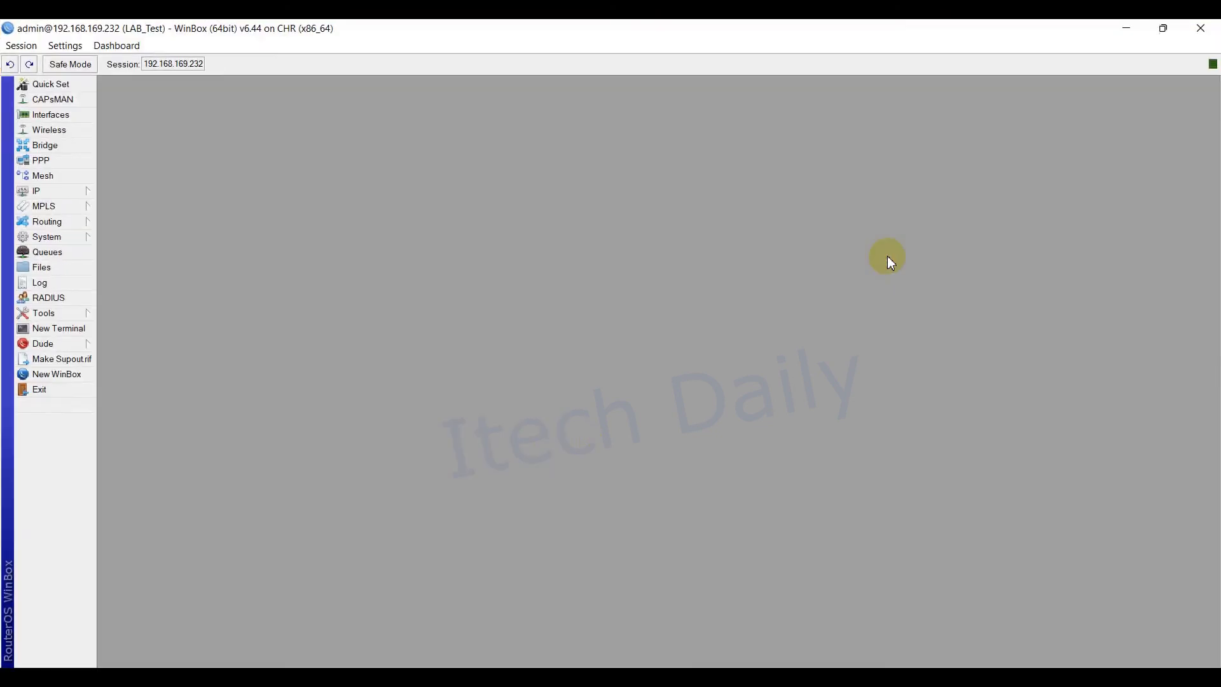
{"action": "left_click", "coordinate": [59, 328]}
{"action": "type", "text": "ping 8.8.8.8"}
{"action": "key", "text": "Return"}
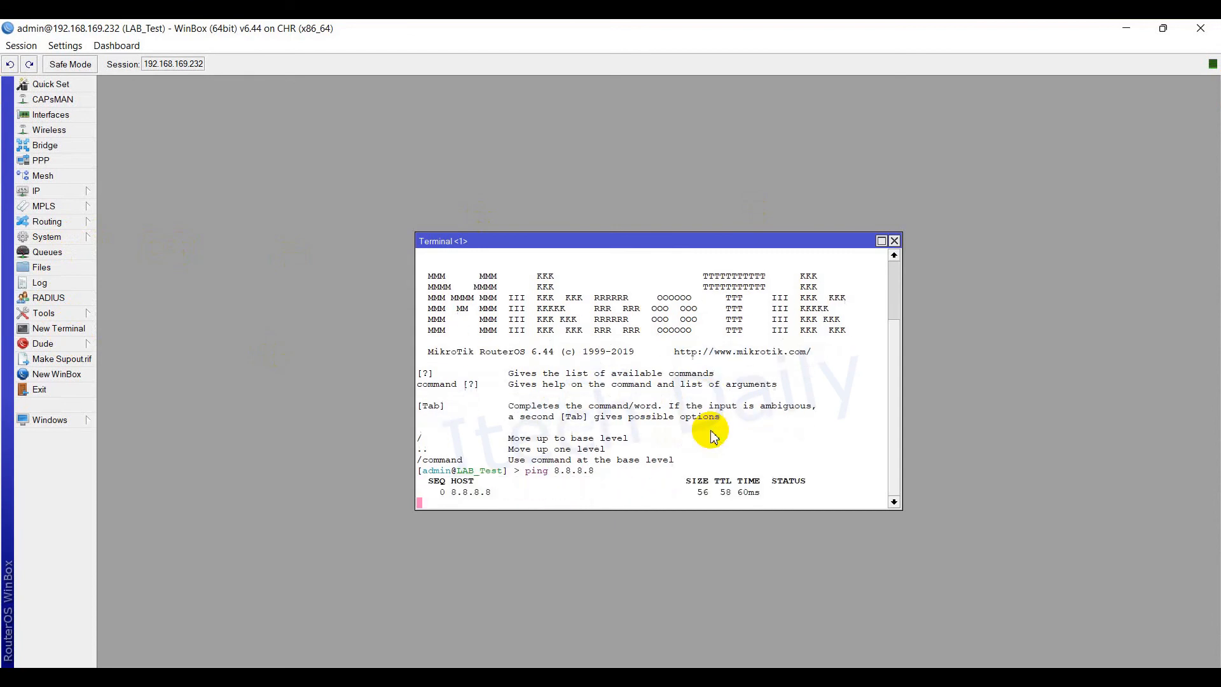
{"action": "left_click", "coordinate": [57, 193]}
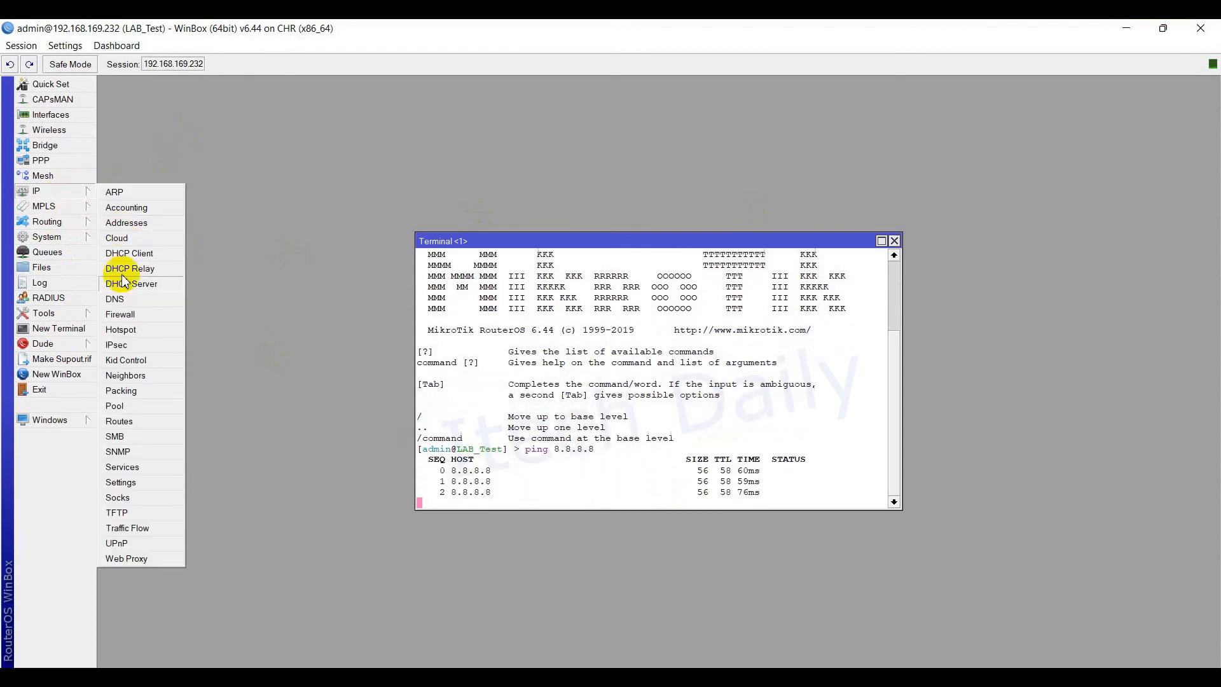
Step: Open IP > DHCP Server and browse its Networks, Leases, Options, Option Sets and Alerts tabs
{"action": "left_click", "coordinate": [138, 284]}
{"action": "left_click", "coordinate": [386, 261]}
{"action": "left_click", "coordinate": [426, 258]}
{"action": "left_click", "coordinate": [348, 258]}
{"action": "left_click", "coordinate": [387, 258]}
{"action": "left_click", "coordinate": [428, 257]}
{"action": "left_click", "coordinate": [509, 257]}
{"action": "left_click", "coordinate": [552, 257]}
{"action": "left_click", "coordinate": [466, 256]}
{"action": "left_click", "coordinate": [388, 256]}
Step: Launch a second WinBox login window, rescan for neighbouring routers, then minimize it
{"action": "right_click", "coordinate": [465, 665]}
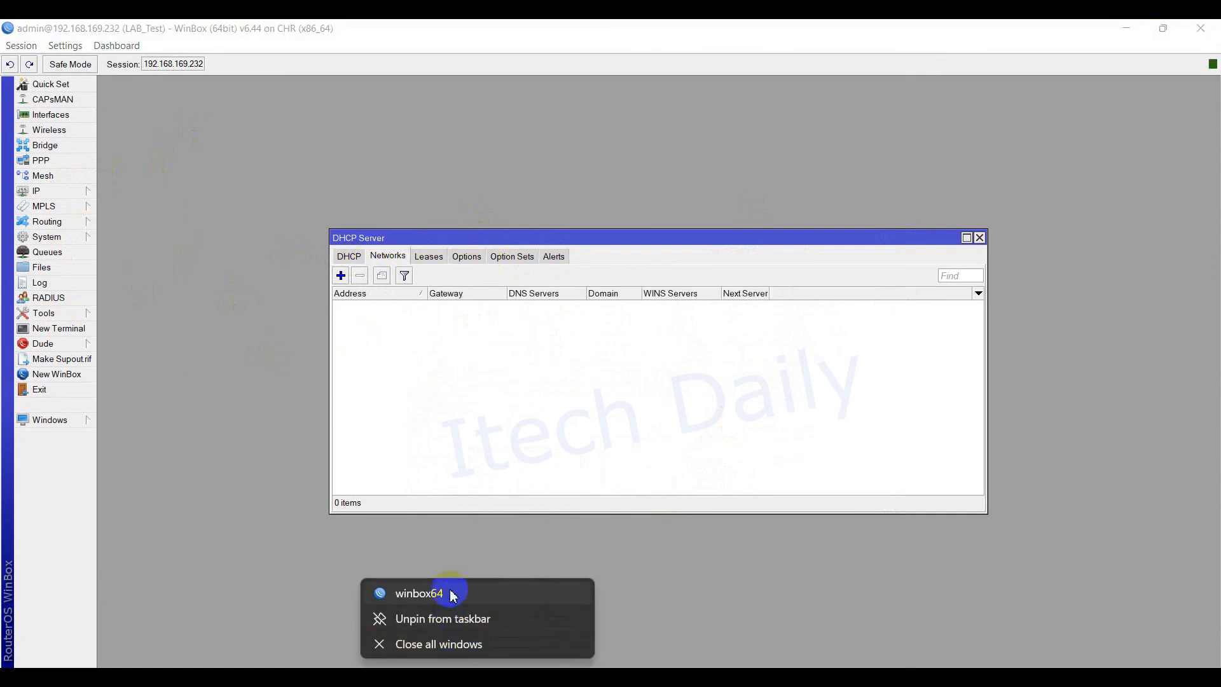
{"action": "left_click", "coordinate": [453, 590]}
{"action": "left_click", "coordinate": [499, 383]}
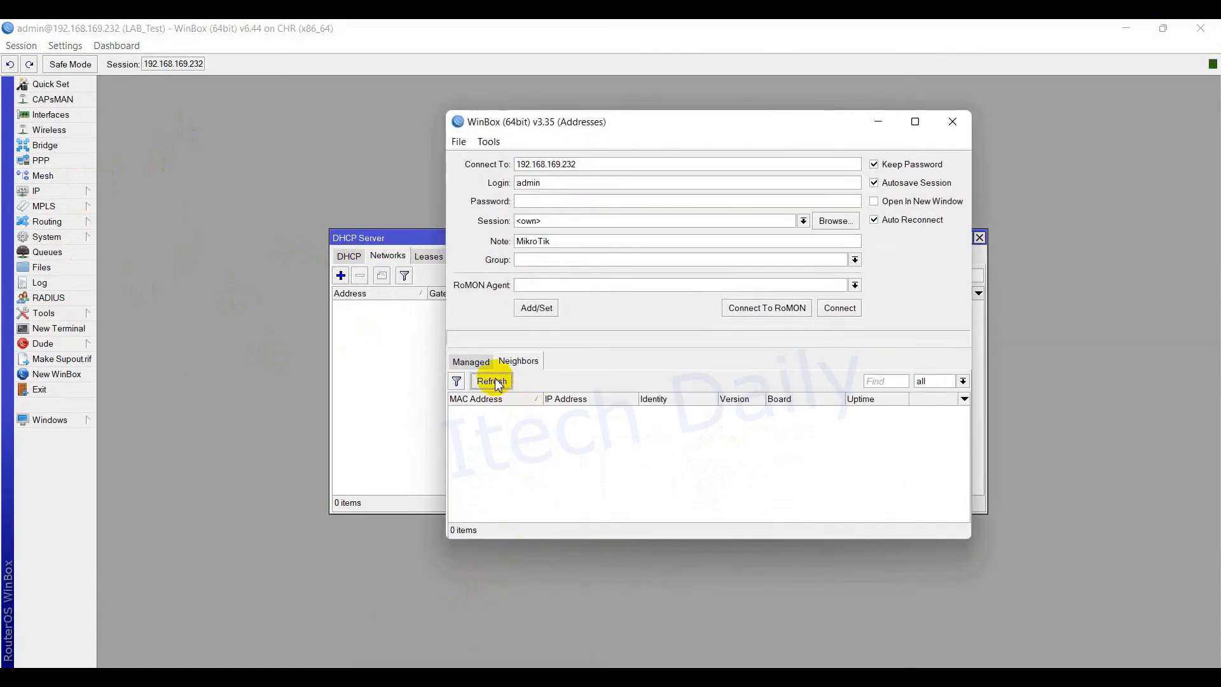
{"action": "left_click", "coordinate": [498, 384]}
{"action": "left_click", "coordinate": [499, 383]}
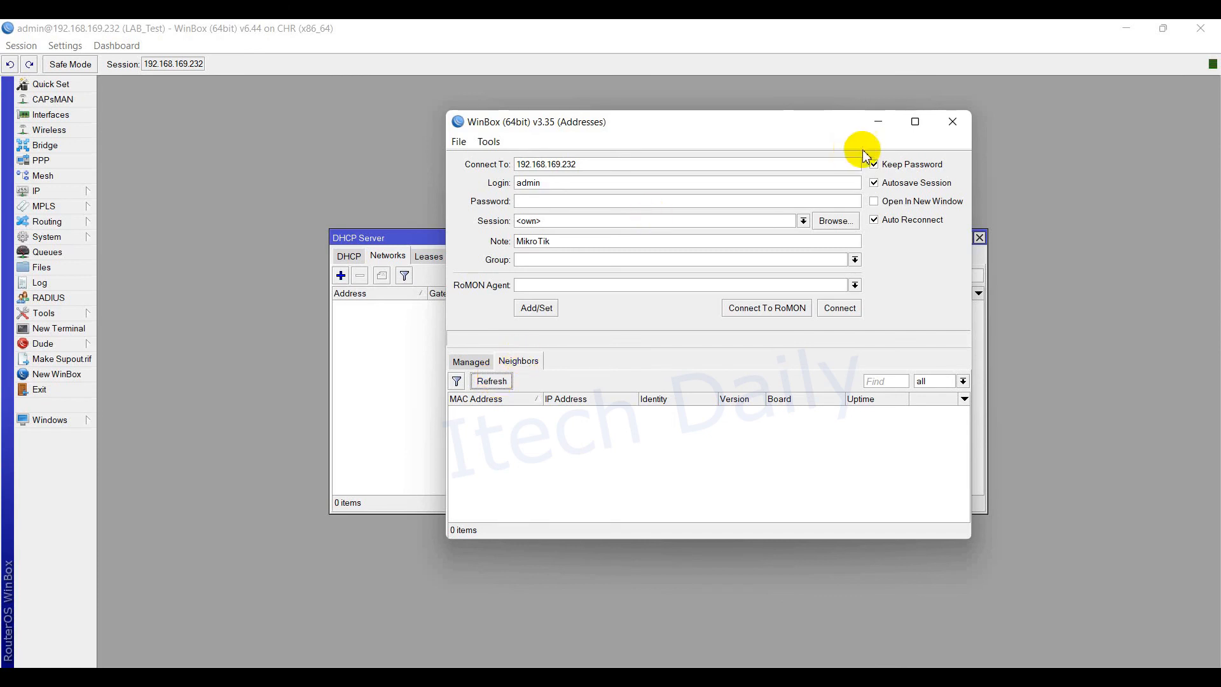
{"action": "left_click", "coordinate": [877, 123]}
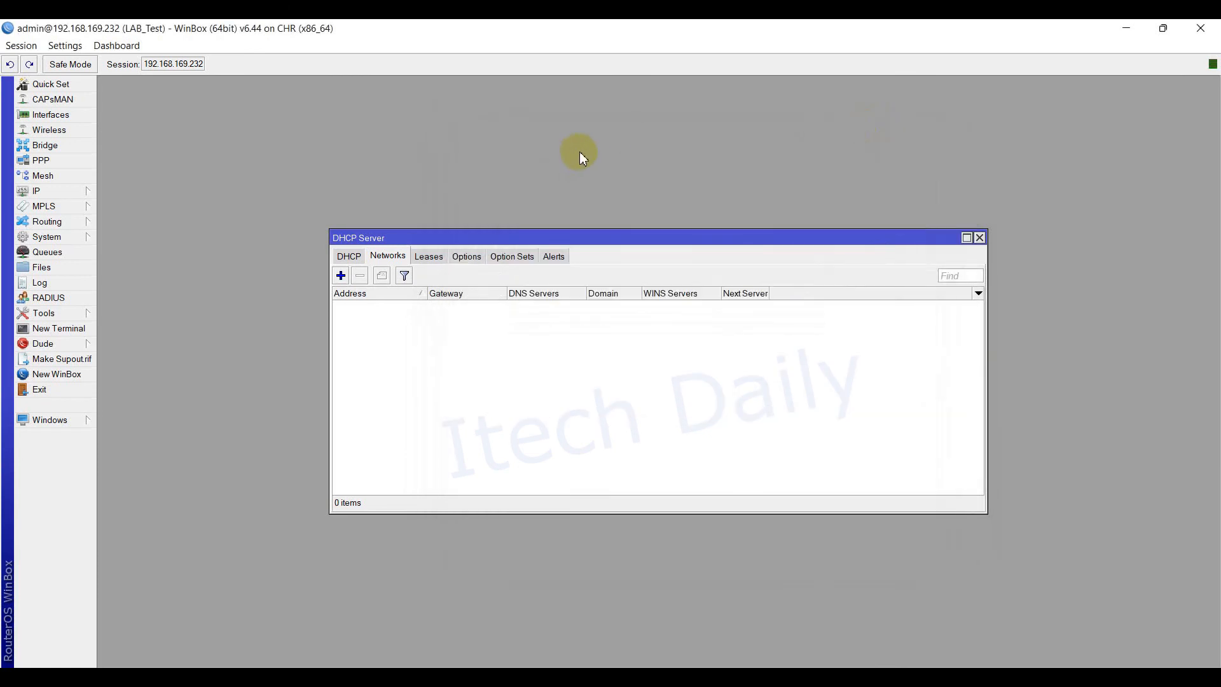
Step: Close the DHCP Server window and move the terminal higher and make it taller
{"action": "left_click_drag", "start_coordinate": [909, 240], "coordinate": [906, 343]}
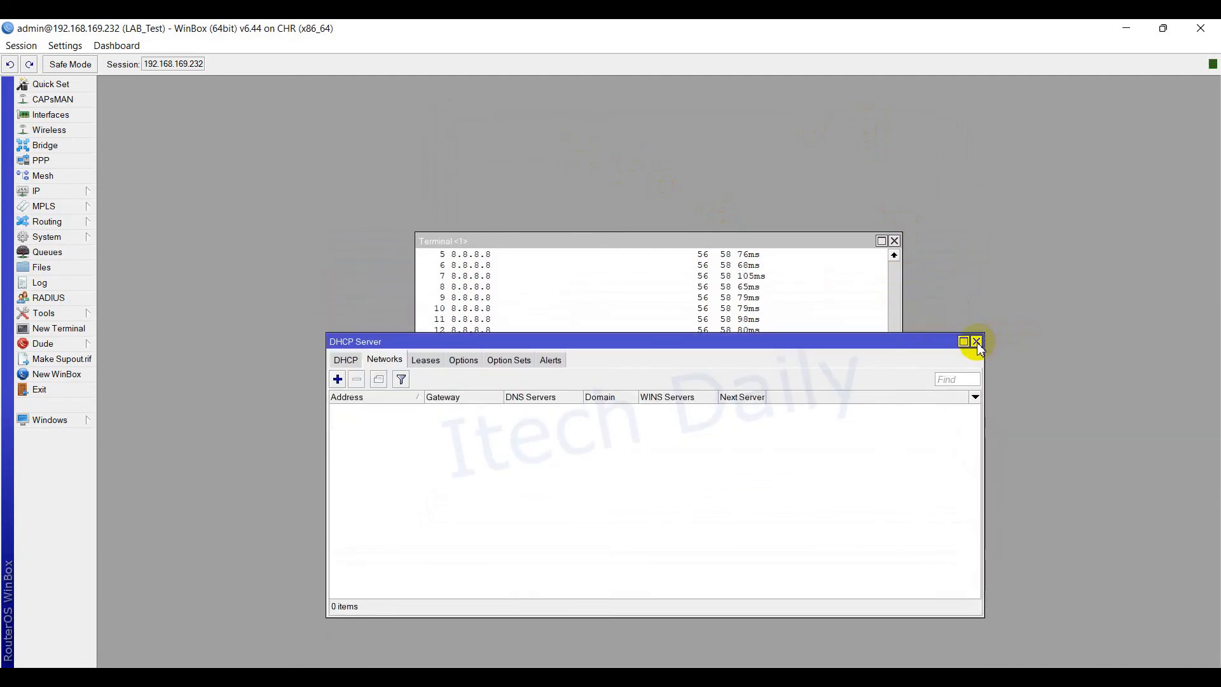
{"action": "left_click", "coordinate": [976, 341]}
{"action": "left_click_drag", "start_coordinate": [750, 245], "coordinate": [753, 217]}
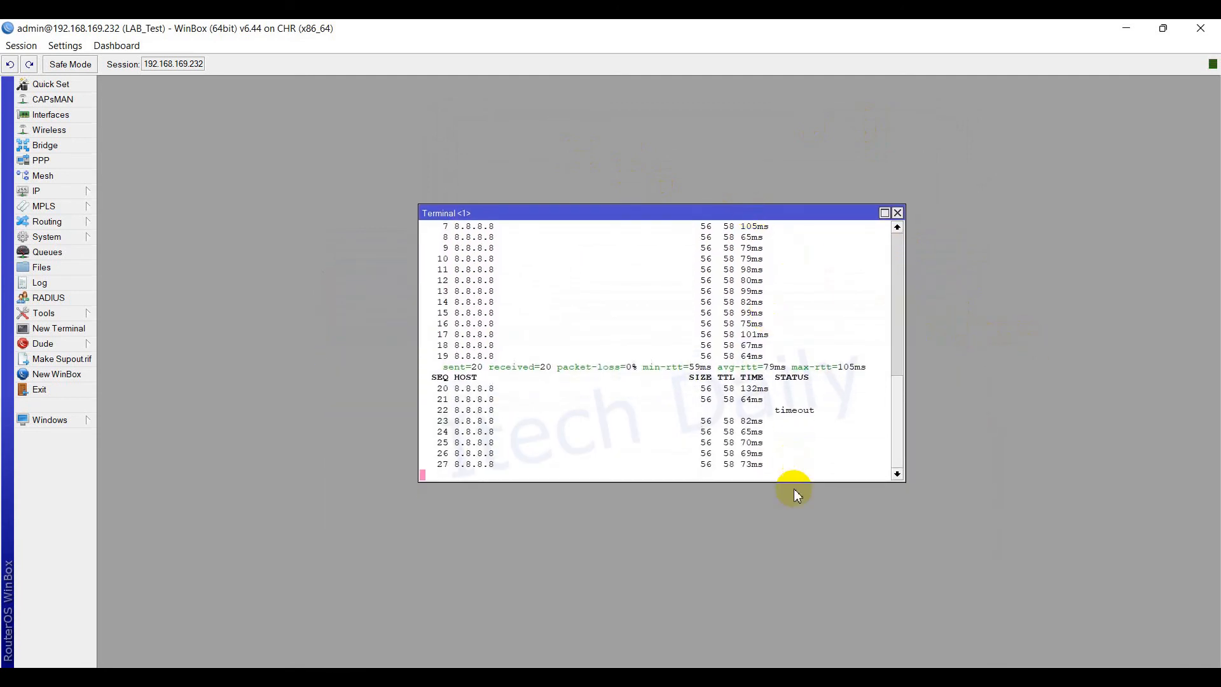
{"action": "left_click_drag", "start_coordinate": [791, 482], "coordinate": [809, 526]}
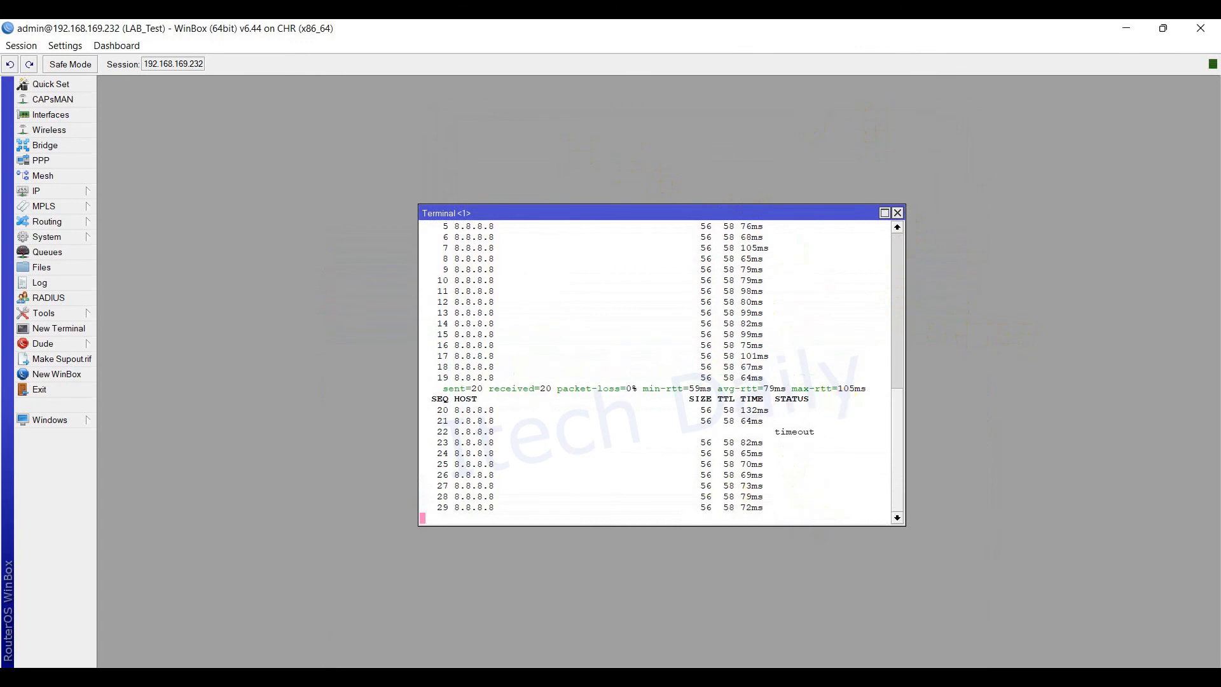